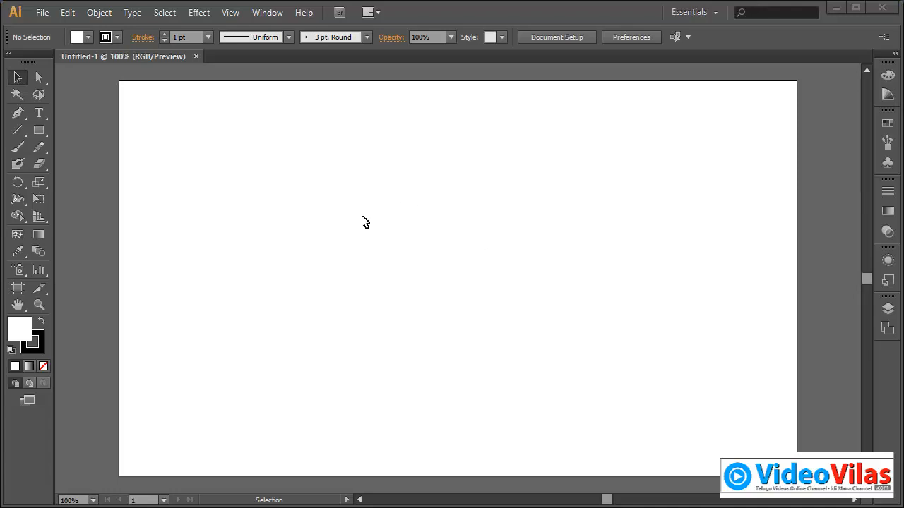
# Step: Draw six rectangles of varying sizes across the artboard
pyautogui.click(39, 130)
pyautogui.moveTo(276, 159); pyautogui.dragTo(361, 253)
pyautogui.moveTo(426, 166); pyautogui.dragTo(566, 261)
pyautogui.moveTo(612, 161); pyautogui.dragTo(674, 248)
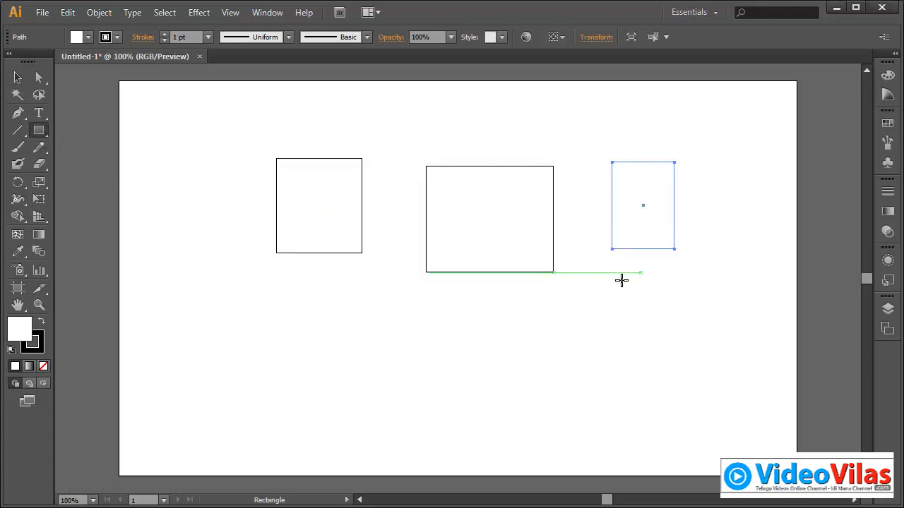
pyautogui.moveTo(603, 281); pyautogui.dragTo(646, 353)
pyautogui.moveTo(471, 343); pyautogui.dragTo(513, 406)
pyautogui.moveTo(356, 348); pyautogui.dragTo(401, 412)
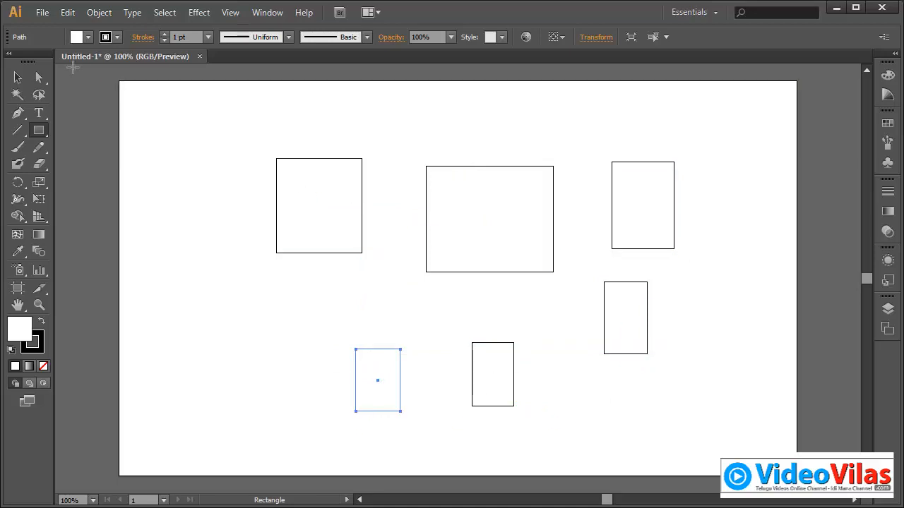
# Step: Close the Untitled-1 document without saving its changes
pyautogui.click(42, 13)
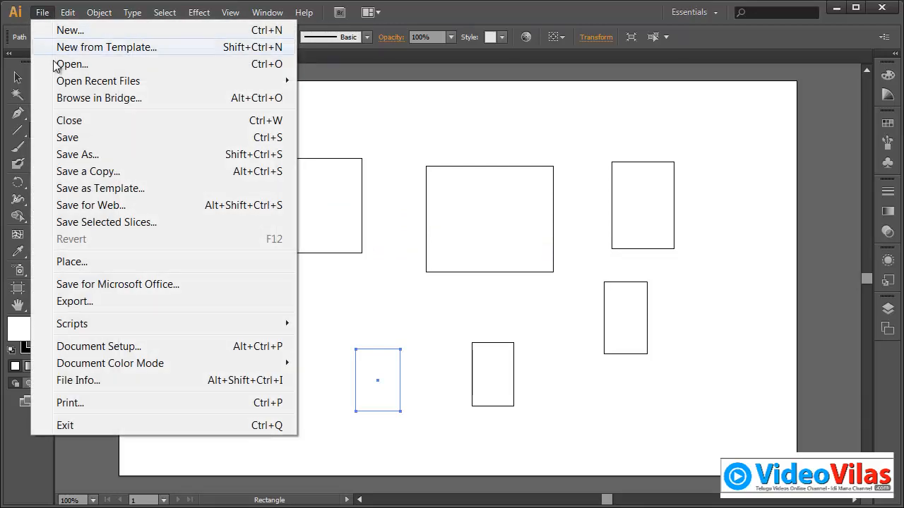
pyautogui.click(79, 120)
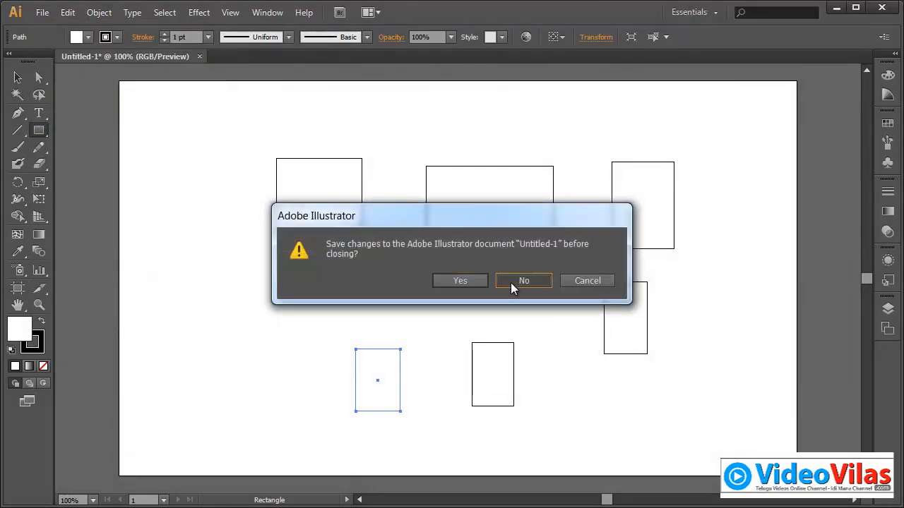
pyautogui.click(511, 282)
# Step: Create a new 960 x 560 px document named symbols with the Web profile
pyautogui.click(42, 13)
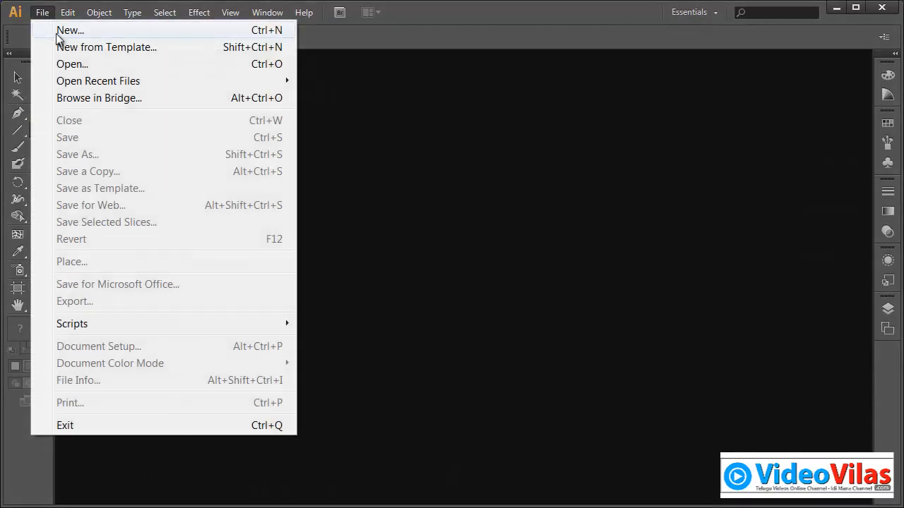
pyautogui.click(61, 30)
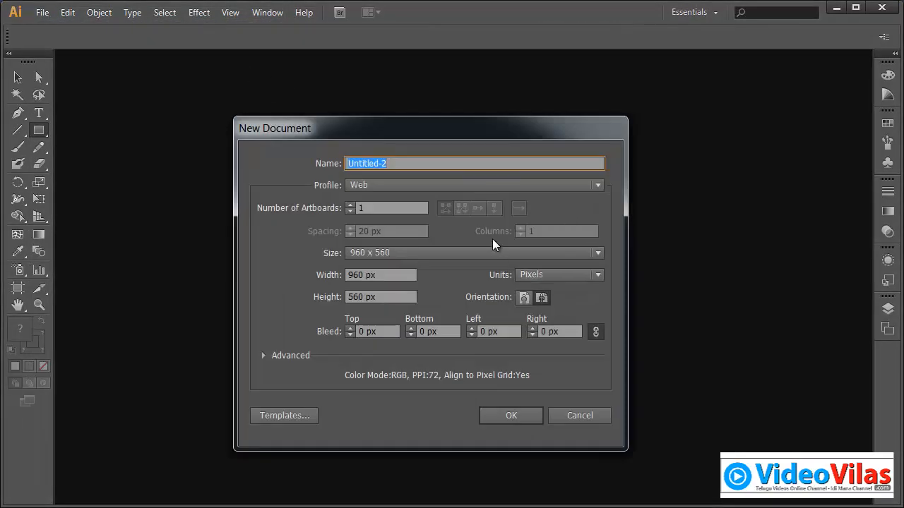
pyautogui.write('symbols')
pyautogui.click(511, 416)
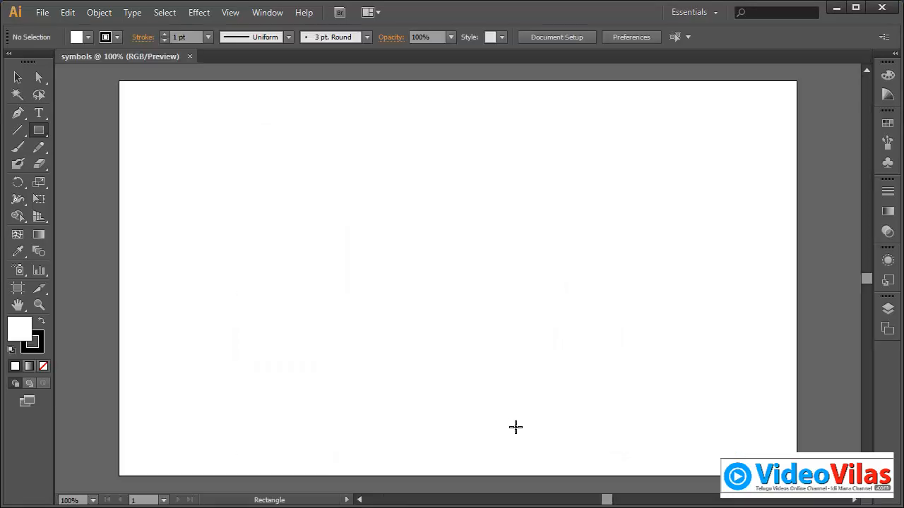
# Step: Open the Web Icons symbol library, move it clear of the artboard's middle and enlarge it to show more icons
pyautogui.click(267, 14)
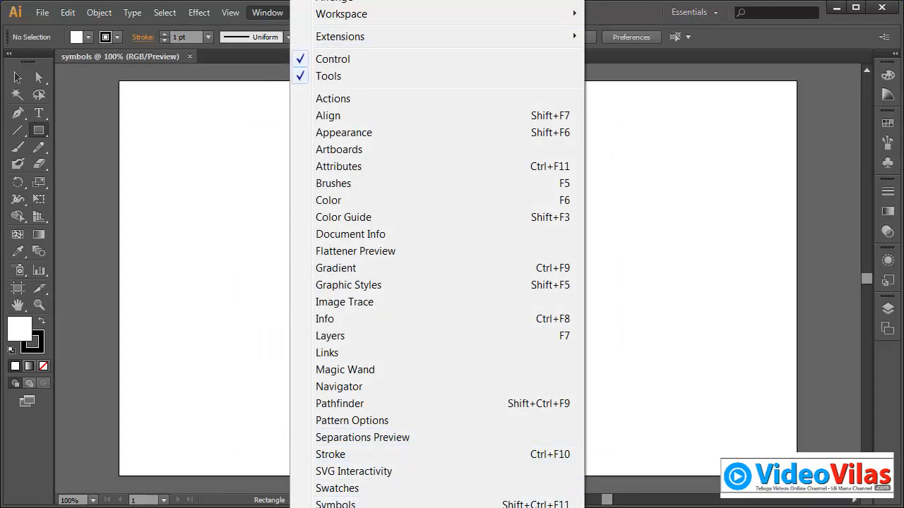
pyautogui.moveTo(437, 507)
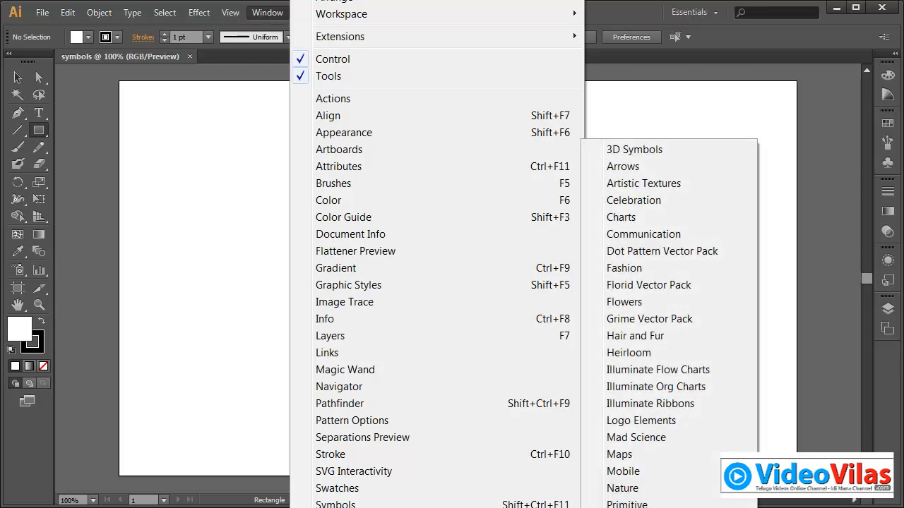
pyautogui.click(628, 507)
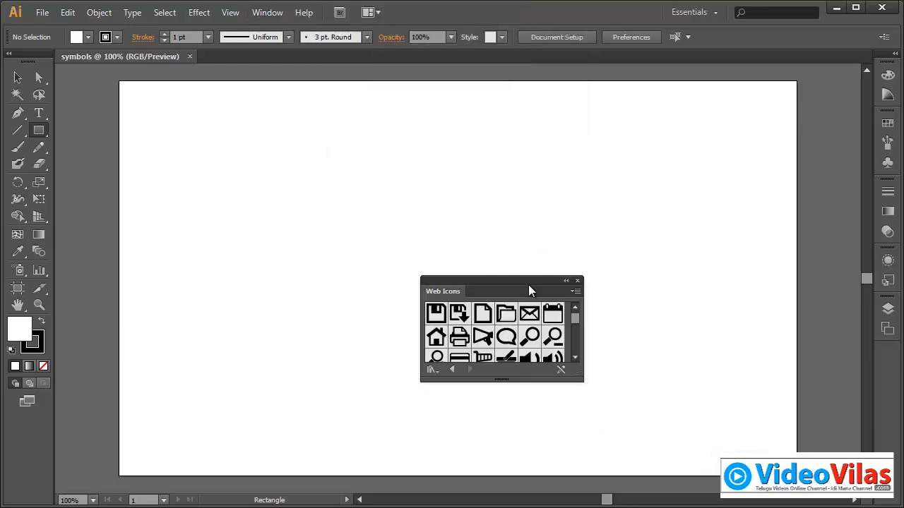
pyautogui.click(17, 78)
pyautogui.moveTo(513, 279); pyautogui.dragTo(690, 141)
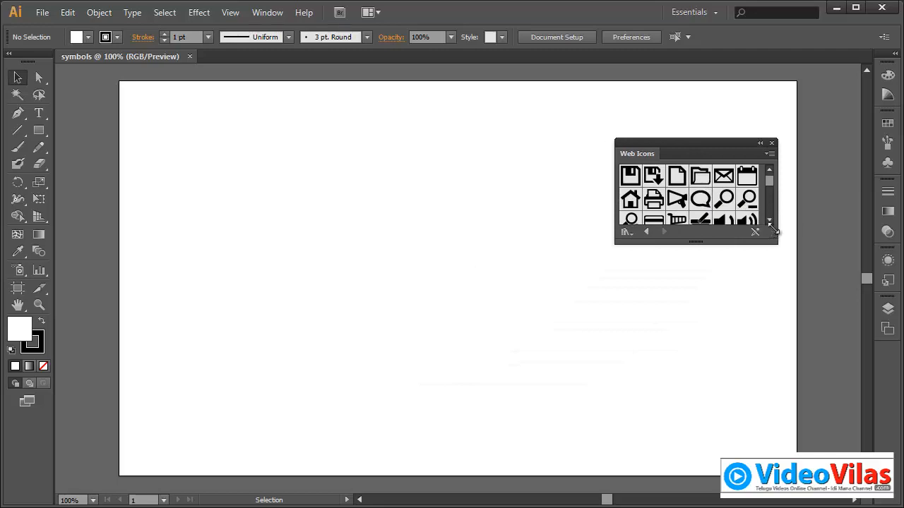
pyautogui.moveTo(776, 242); pyautogui.dragTo(797, 336)
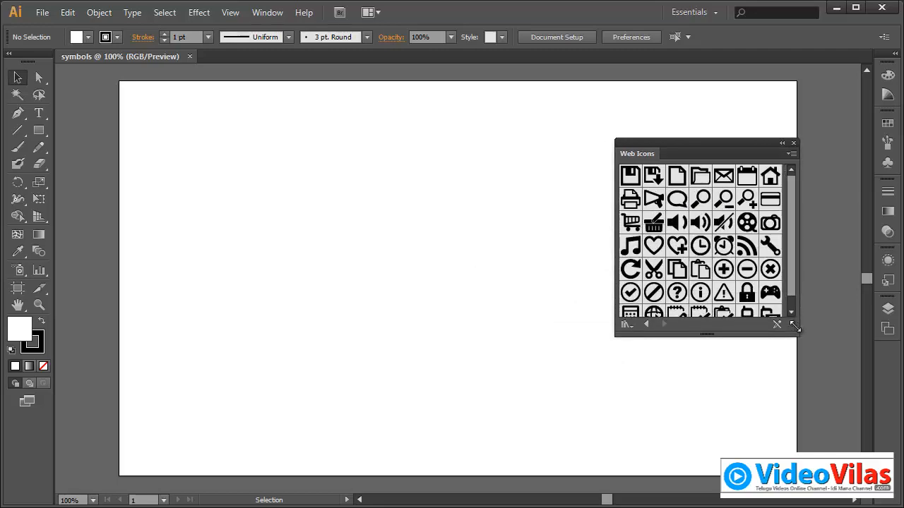
# Step: Place the Volume Low, Shopping Cart 2 and Save symbols from the Web Icons library, with the save icon below the cart, and close the library
pyautogui.moveTo(678, 223); pyautogui.dragTo(359, 202)
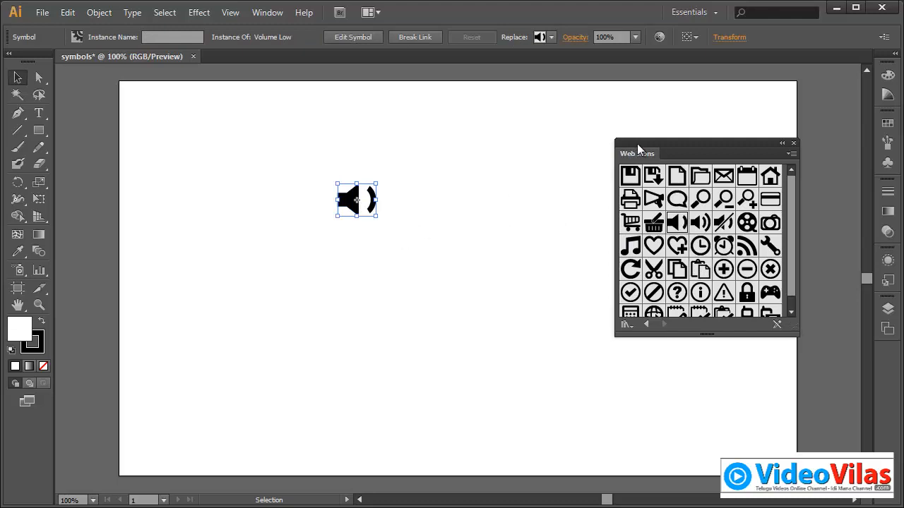
pyautogui.moveTo(637, 148); pyautogui.dragTo(538, 228)
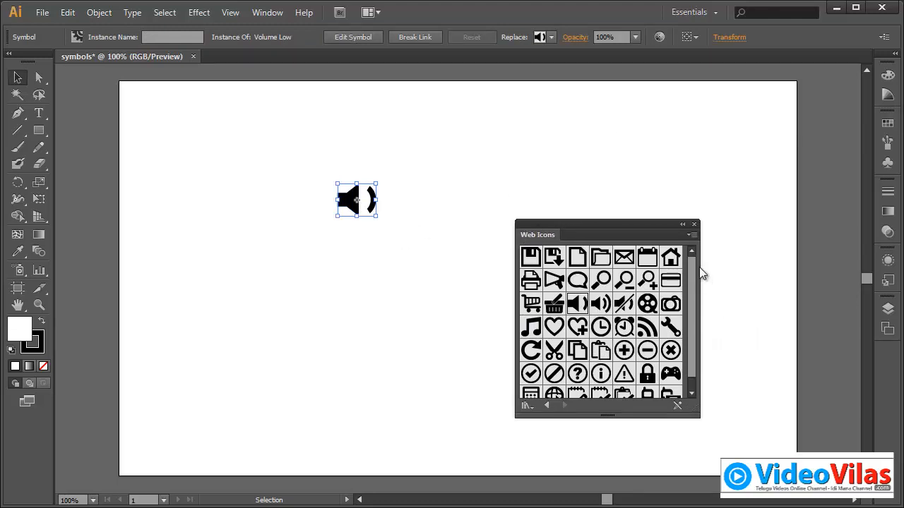
pyautogui.moveTo(537, 309); pyautogui.dragTo(469, 162)
pyautogui.click(595, 180)
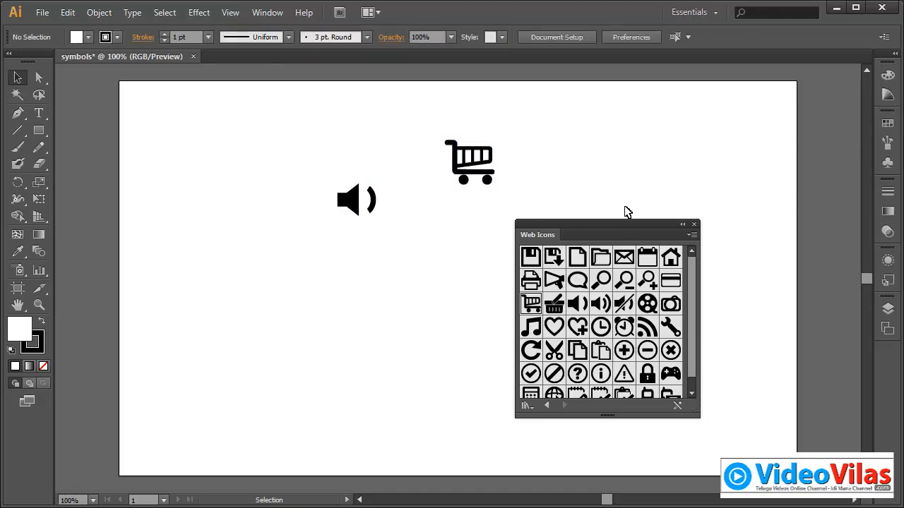
pyautogui.moveTo(531, 258); pyautogui.dragTo(419, 244)
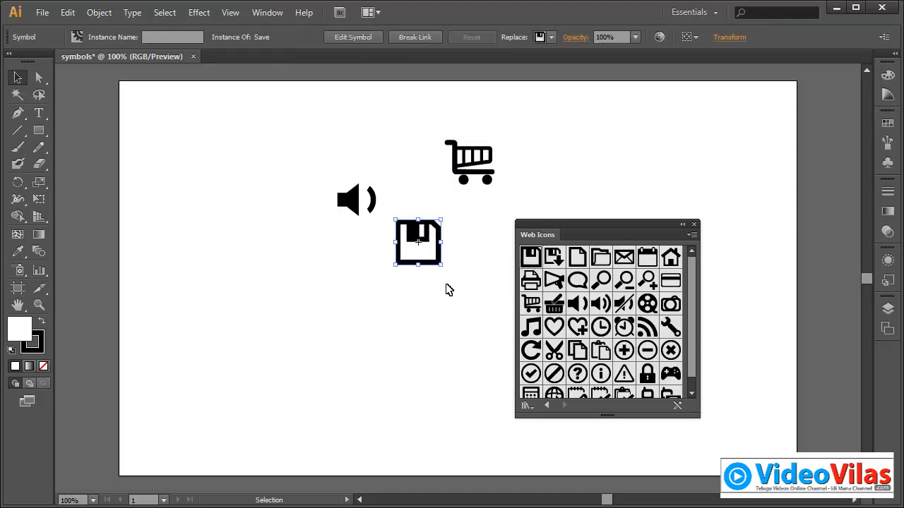
pyautogui.click(694, 226)
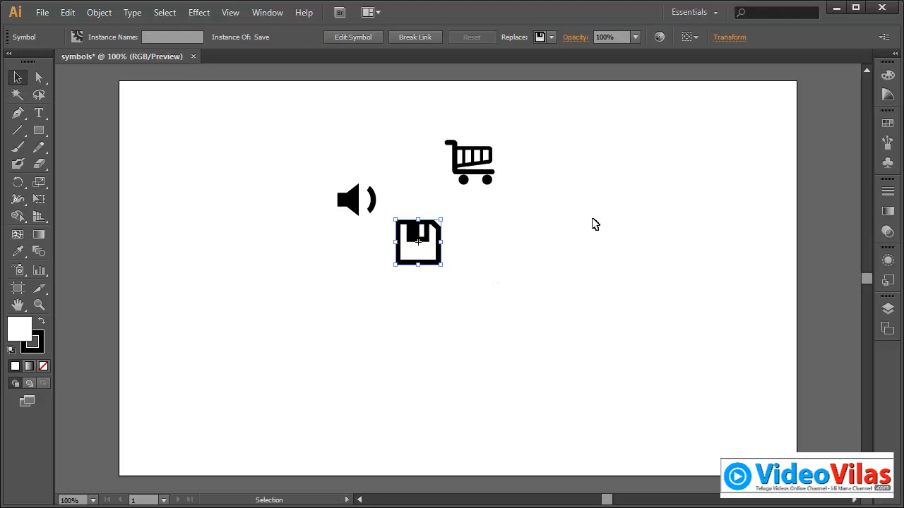
pyautogui.moveTo(440, 247); pyautogui.dragTo(490, 282)
pyautogui.click(539, 250)
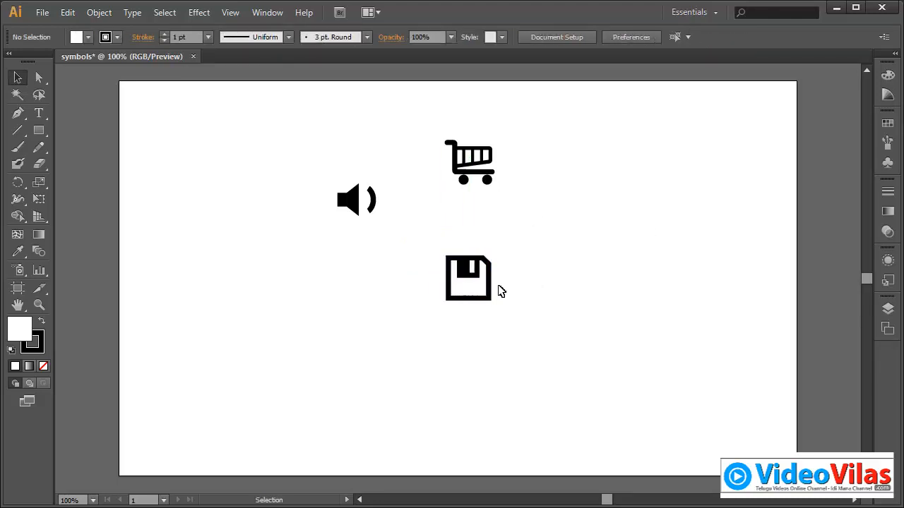
# Step: Select the cart, speaker and save icons in turn to check their symbol instance properties
pyautogui.click(487, 164)
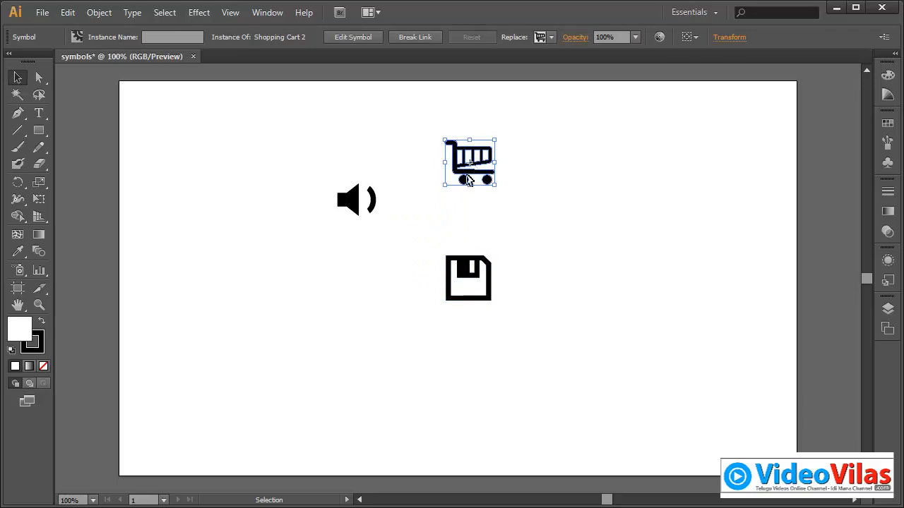
pyautogui.click(363, 207)
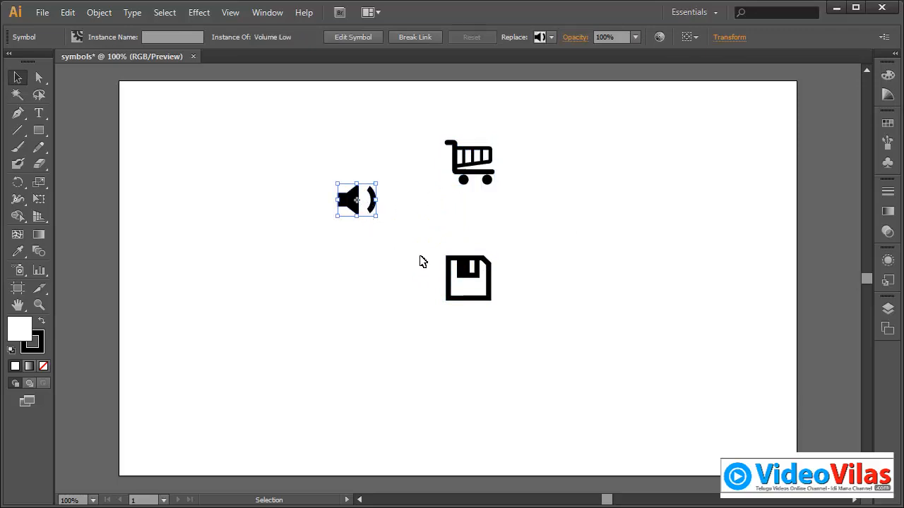
pyautogui.click(487, 281)
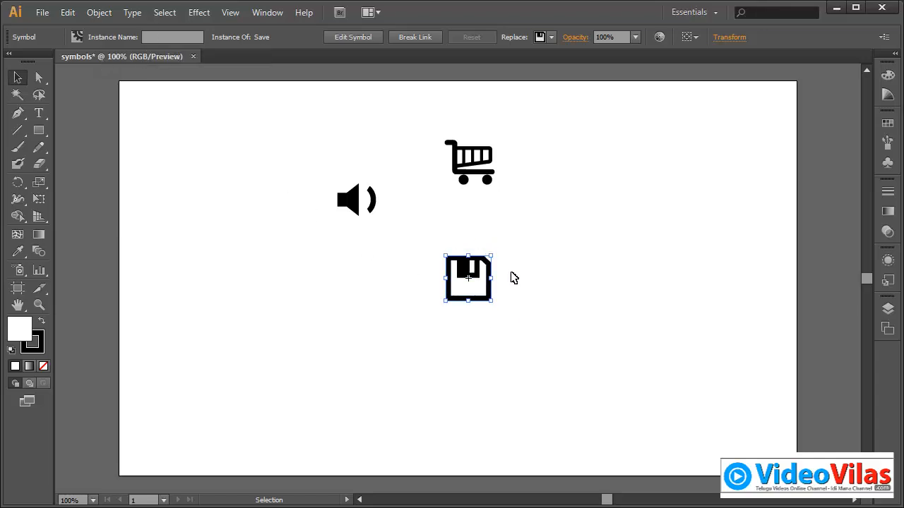
pyautogui.click(167, 38)
# Step: Show the document's Symbols panel as a floating panel beside the icons and enlarge it to display every symbol
pyautogui.click(888, 163)
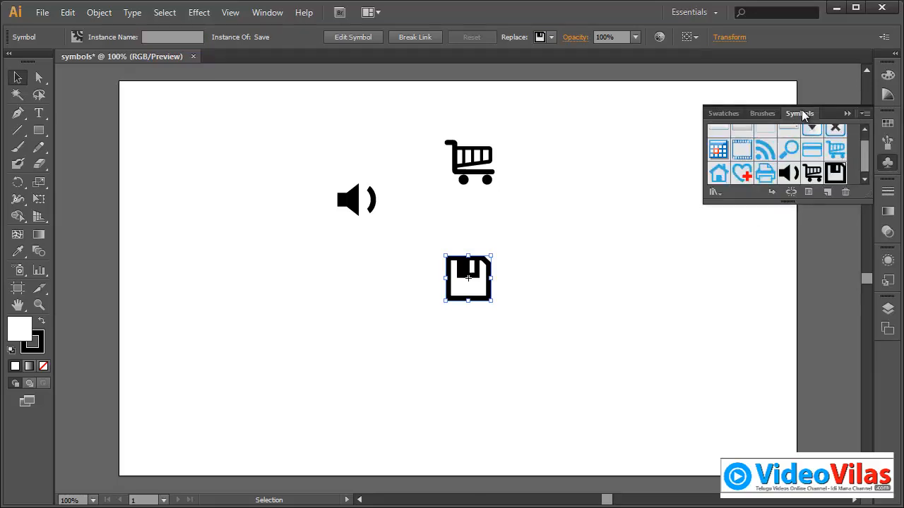
pyautogui.moveTo(803, 117)
pyautogui.mouseDown()
pyautogui.moveTo(678, 239)
pyautogui.moveTo(611, 244)
pyautogui.mouseUp()
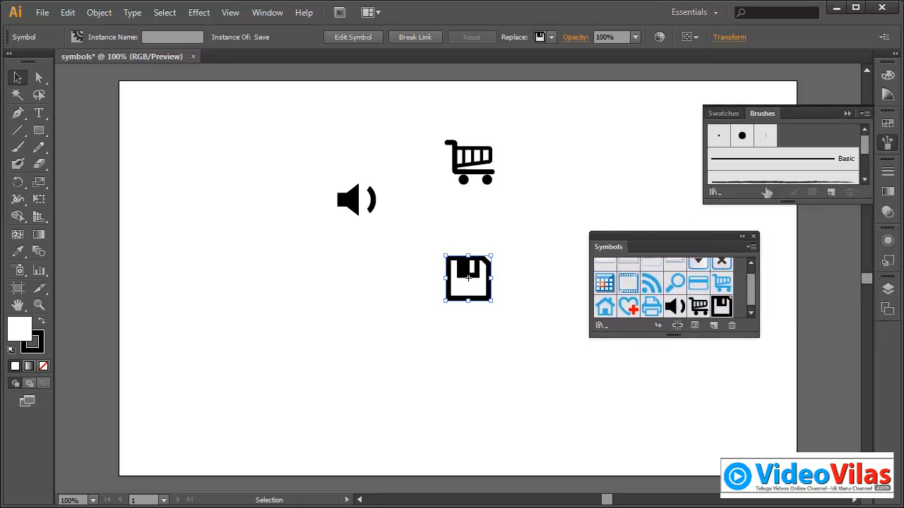
pyautogui.click(846, 114)
pyautogui.moveTo(710, 242); pyautogui.dragTo(715, 118)
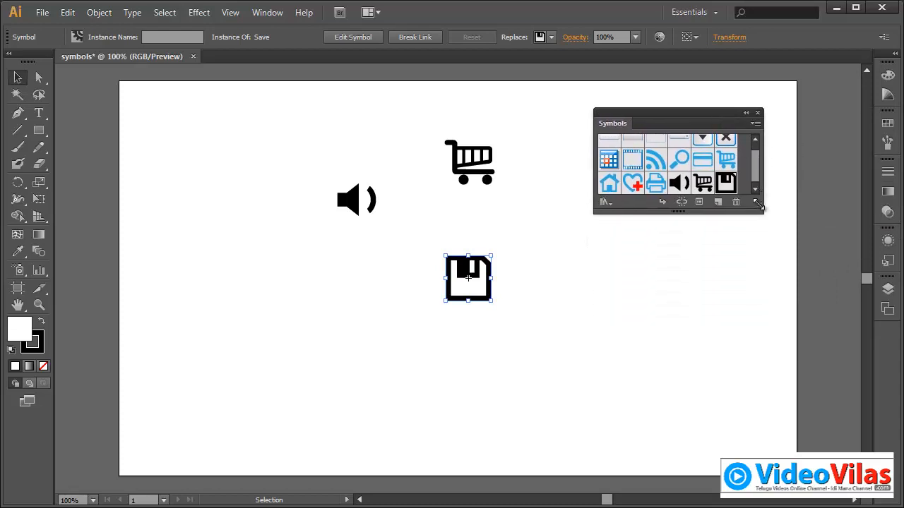
pyautogui.moveTo(762, 212); pyautogui.dragTo(785, 317)
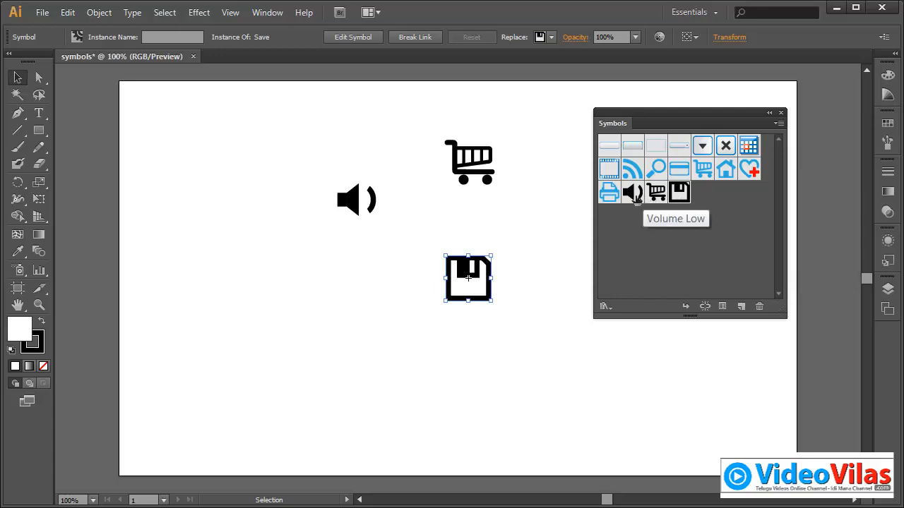
pyautogui.click(408, 116)
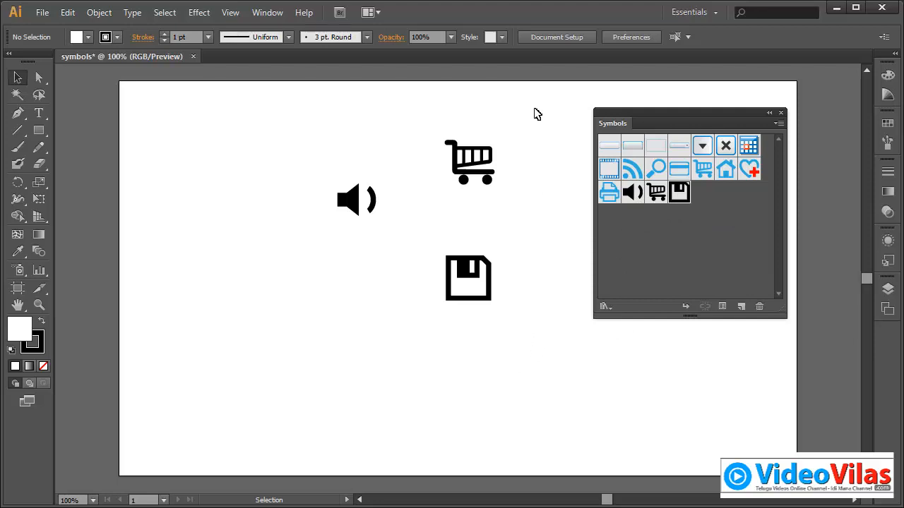
# Step: Rearrange the speaker, shopping cart and save icons into a rough row across the upper part of the artboard
pyautogui.click(360, 207)
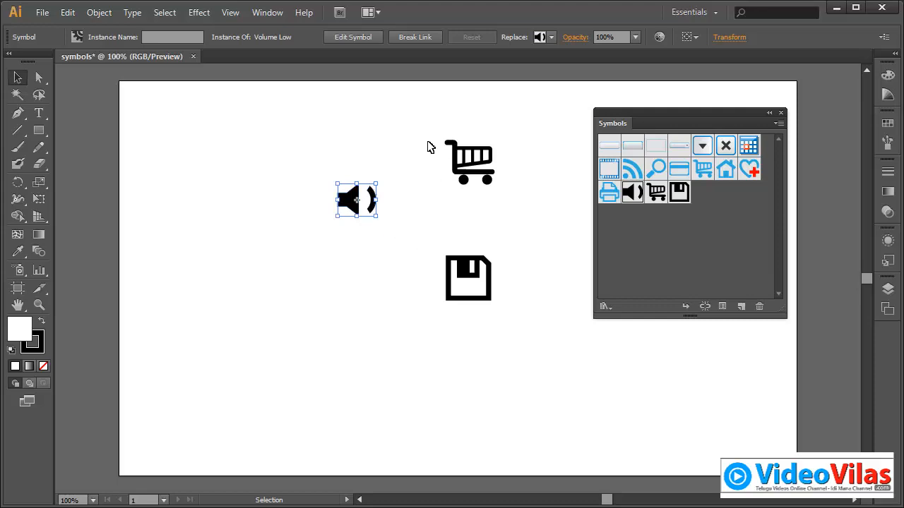
pyautogui.click(425, 132)
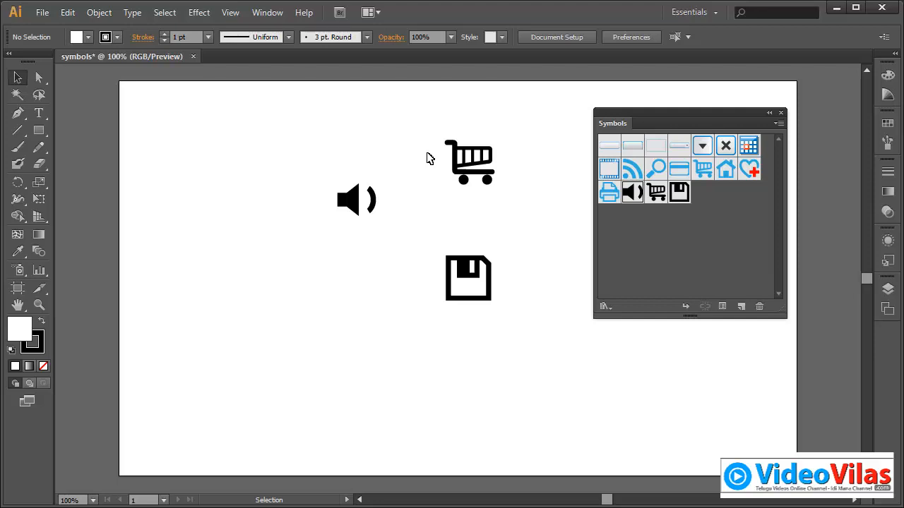
pyautogui.click(362, 198)
pyautogui.moveTo(361, 197); pyautogui.dragTo(334, 166)
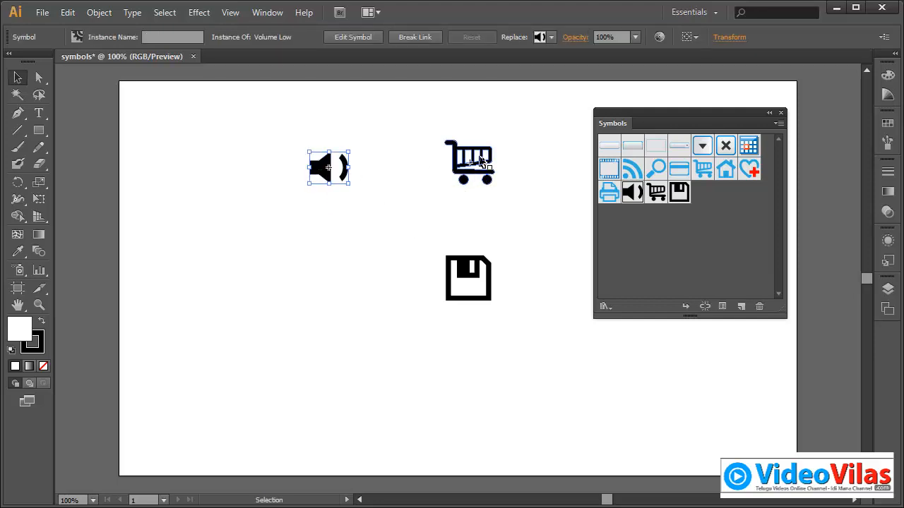
pyautogui.moveTo(477, 171); pyautogui.dragTo(429, 155)
pyautogui.moveTo(468, 262); pyautogui.dragTo(485, 128)
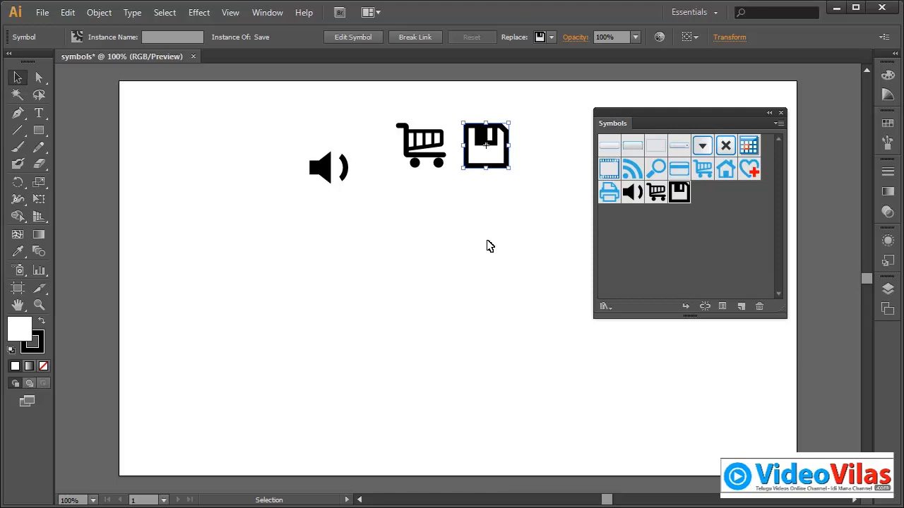
# Step: Place six more Volume Low symbol instances in a curved column below the existing speaker icon
pyautogui.click(340, 173)
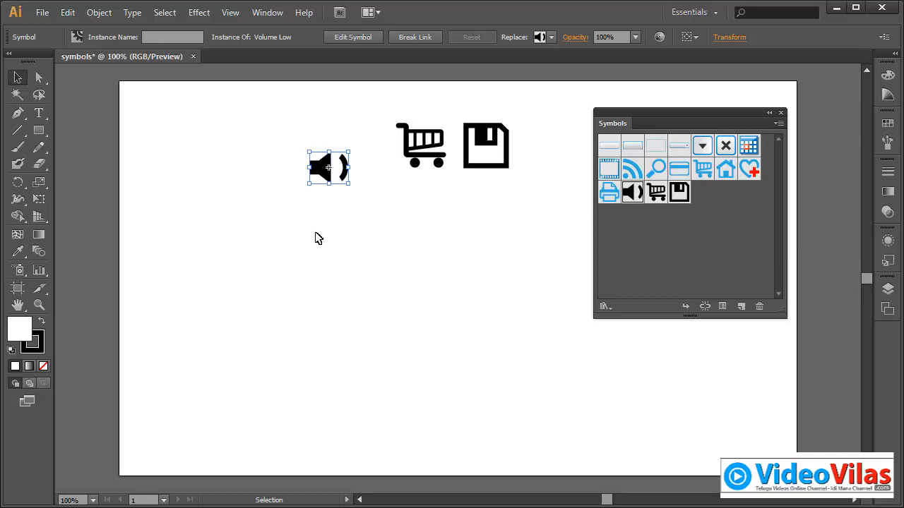
pyautogui.moveTo(622, 203); pyautogui.dragTo(342, 201)
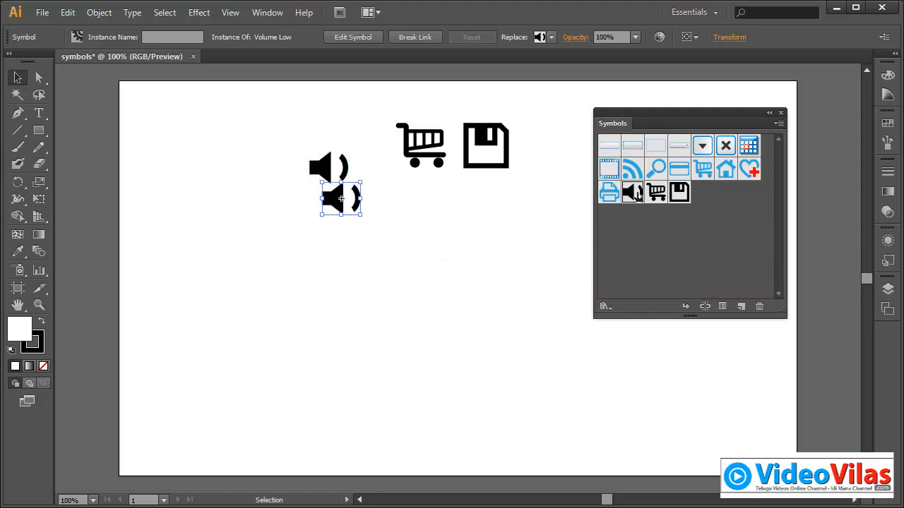
pyautogui.moveTo(632, 197); pyautogui.dragTo(371, 227)
pyautogui.moveTo(631, 201); pyautogui.dragTo(383, 305)
pyautogui.moveTo(633, 198); pyautogui.dragTo(372, 343)
pyautogui.moveTo(626, 203); pyautogui.dragTo(348, 380)
pyautogui.click(527, 369)
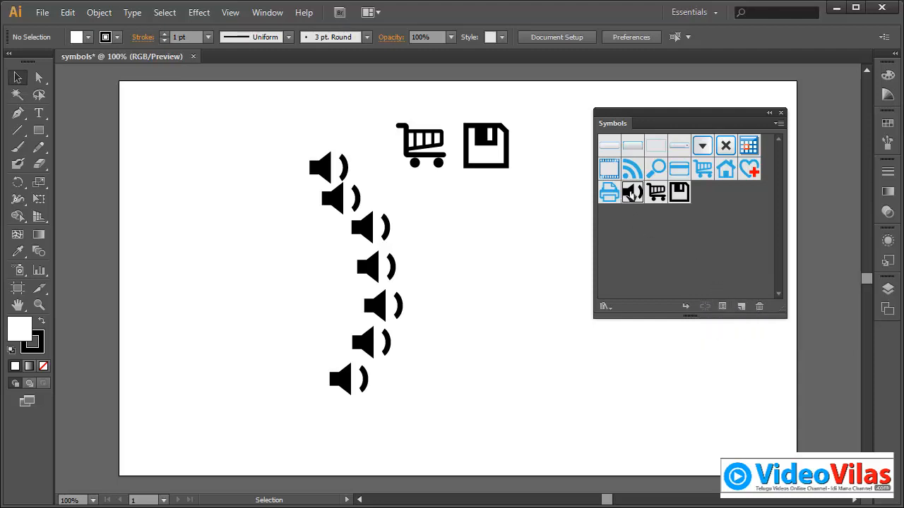
pyautogui.doubleClick(632, 192)
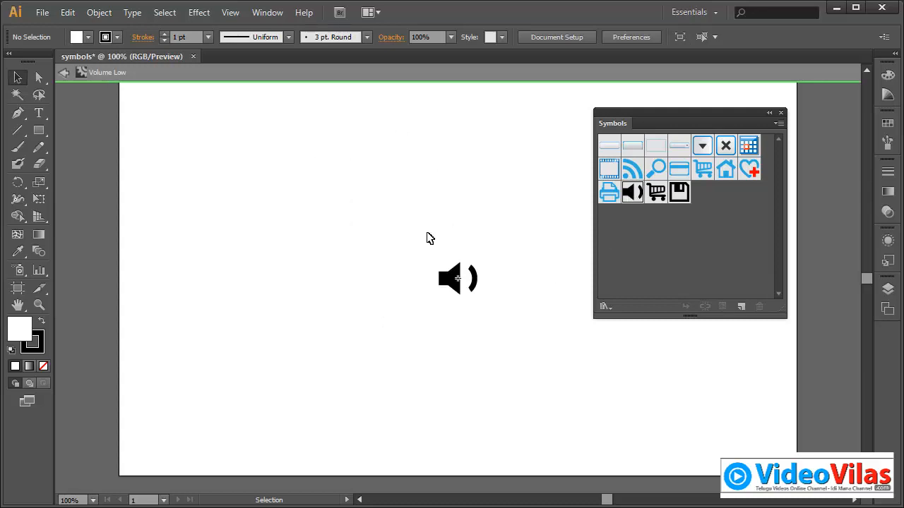
pyautogui.doubleClick(382, 258)
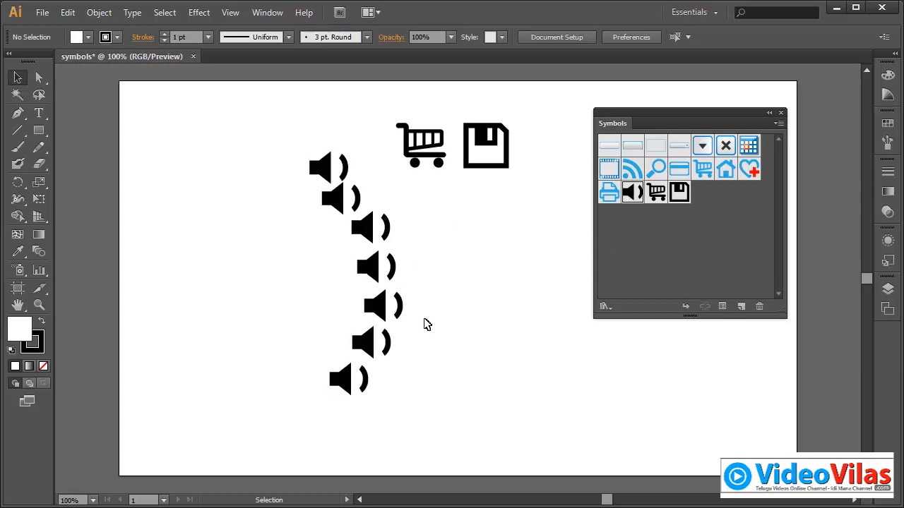
pyautogui.click(325, 166)
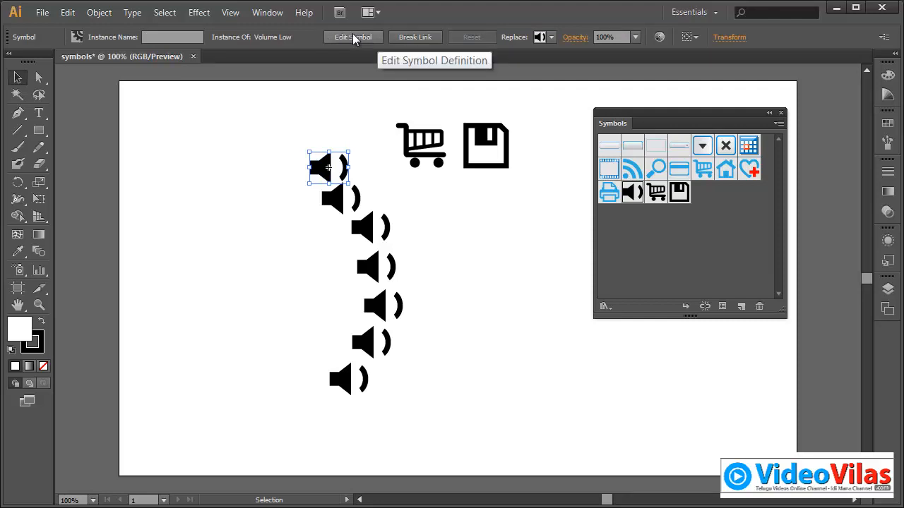
# Step: Open the Volume Low symbol's master artwork for editing and check which paths it contains
pyautogui.doubleClick(630, 194)
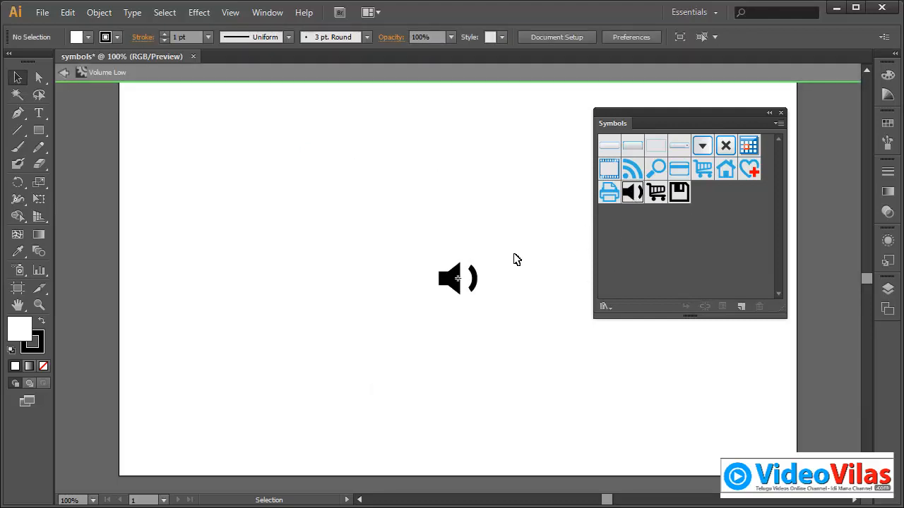
pyautogui.moveTo(414, 220); pyautogui.dragTo(497, 324)
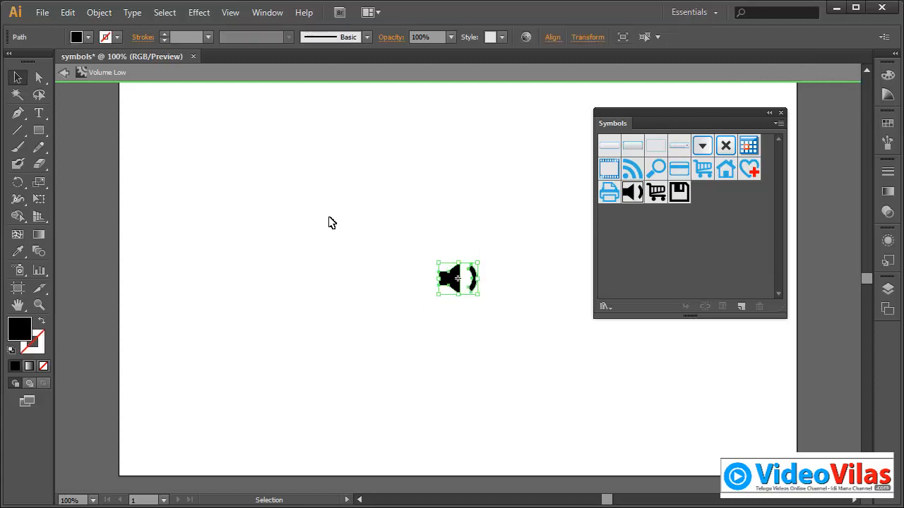
pyautogui.click(486, 278)
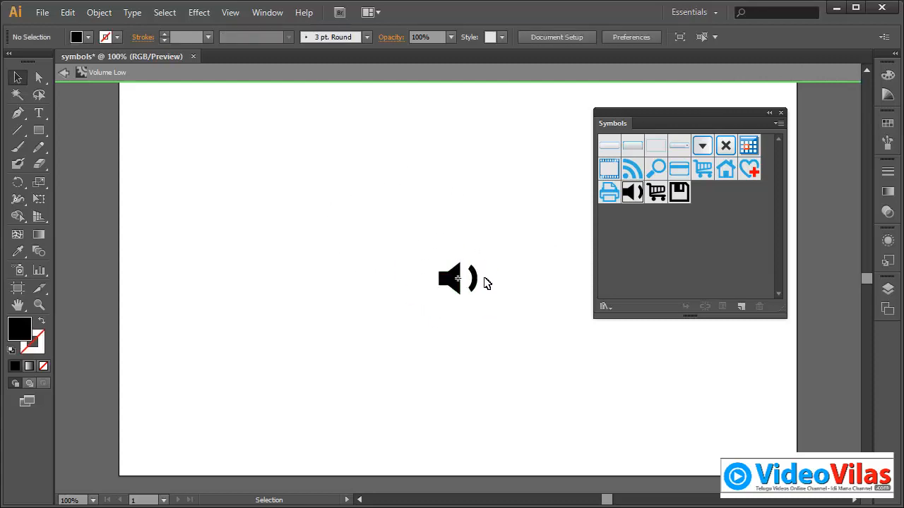
# Step: Reshape the speaker by stretching the cone's upper and lower corner points outward and extending the rear block away from the cone
pyautogui.click(39, 305)
pyautogui.moveTo(382, 228); pyautogui.dragTo(515, 325)
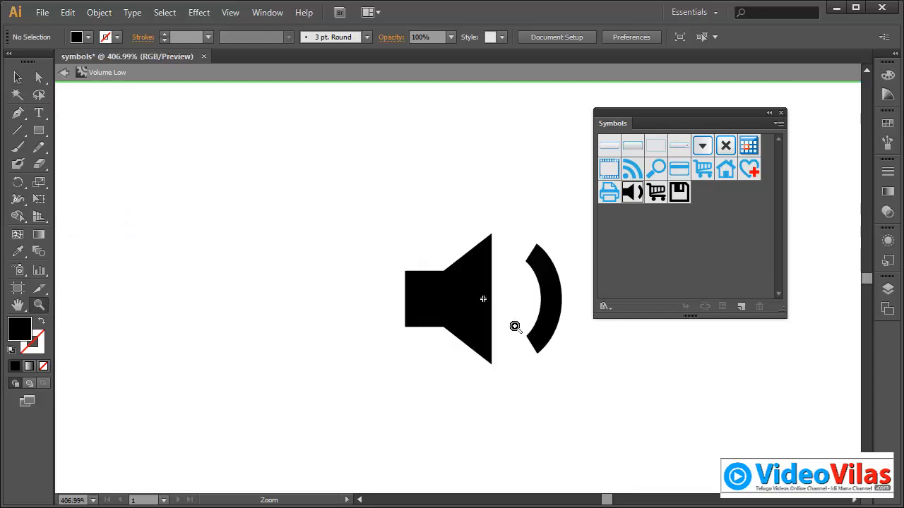
pyautogui.click(39, 77)
pyautogui.moveTo(469, 220); pyautogui.dragTo(496, 190)
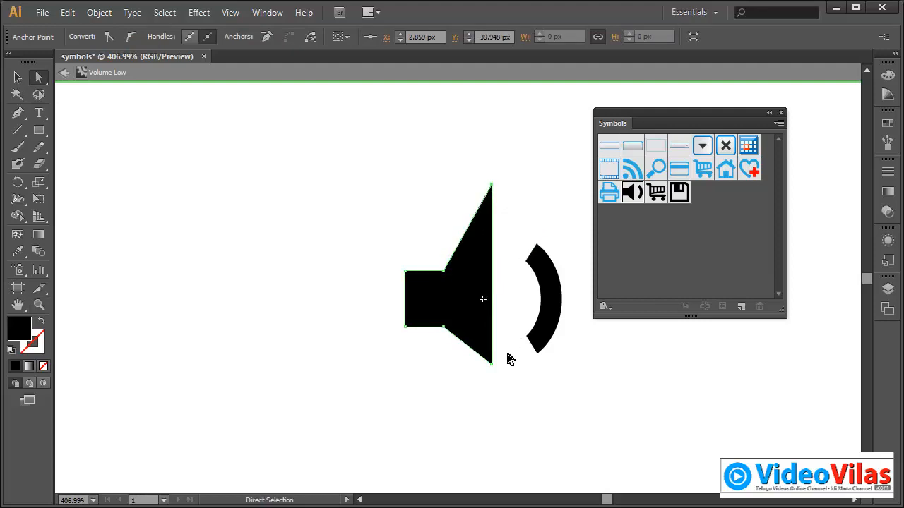
pyautogui.moveTo(492, 365); pyautogui.dragTo(492, 430)
pyautogui.moveTo(395, 241); pyautogui.dragTo(370, 328)
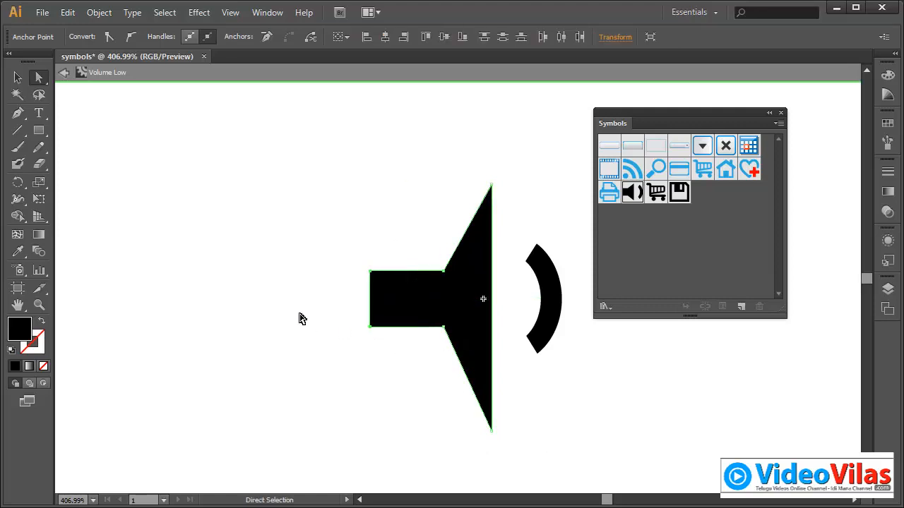
pyautogui.click(303, 318)
pyautogui.click(17, 78)
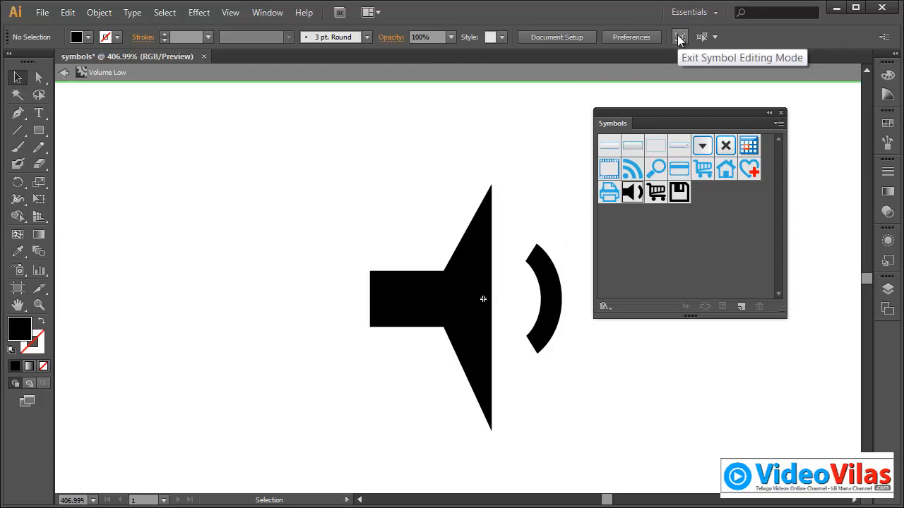
# Step: Exit symbol editing mode and return to the whole artboard at 100%
pyautogui.click(677, 38)
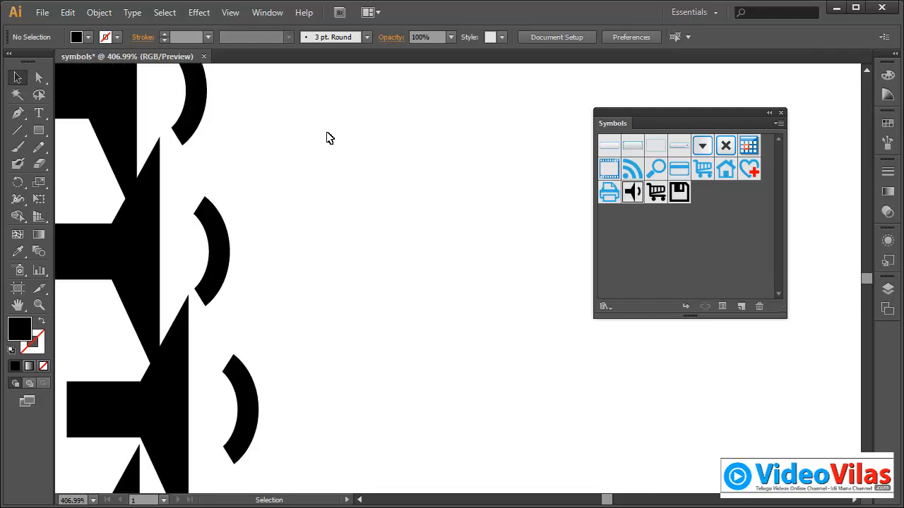
pyautogui.hotkey('ctrl', '-')
pyautogui.hotkey('ctrl', '-')
pyautogui.hotkey('ctrl', '-')
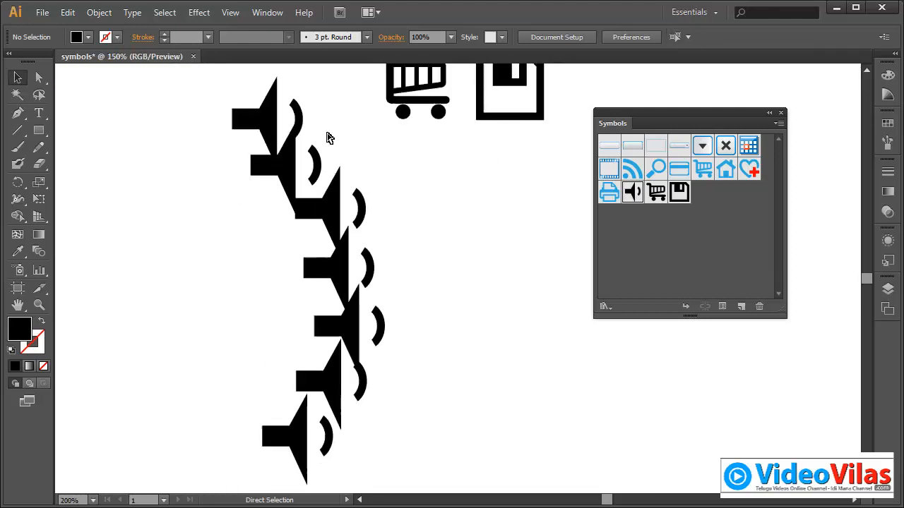
pyautogui.hotkey('ctrl', '-')
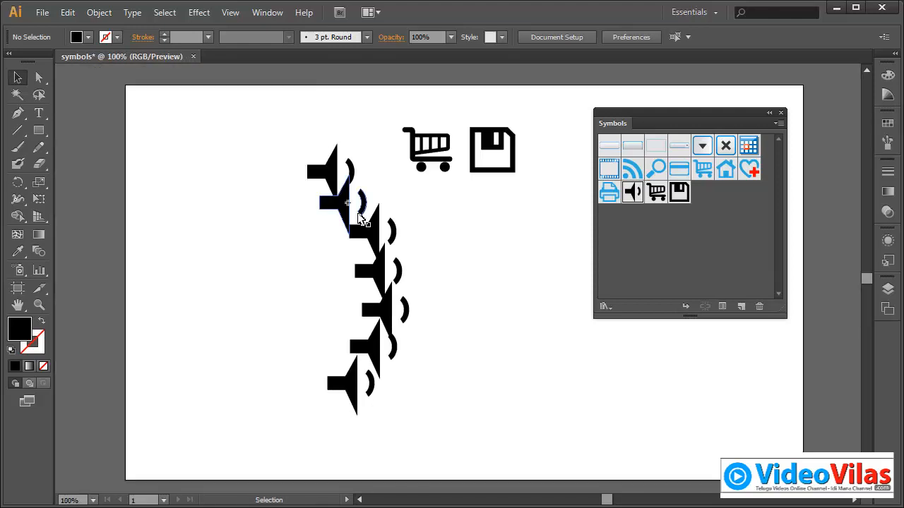
# Step: Spread the seven overlapping speaker instances apart into a looser curved column
pyautogui.moveTo(331, 172); pyautogui.dragTo(299, 141)
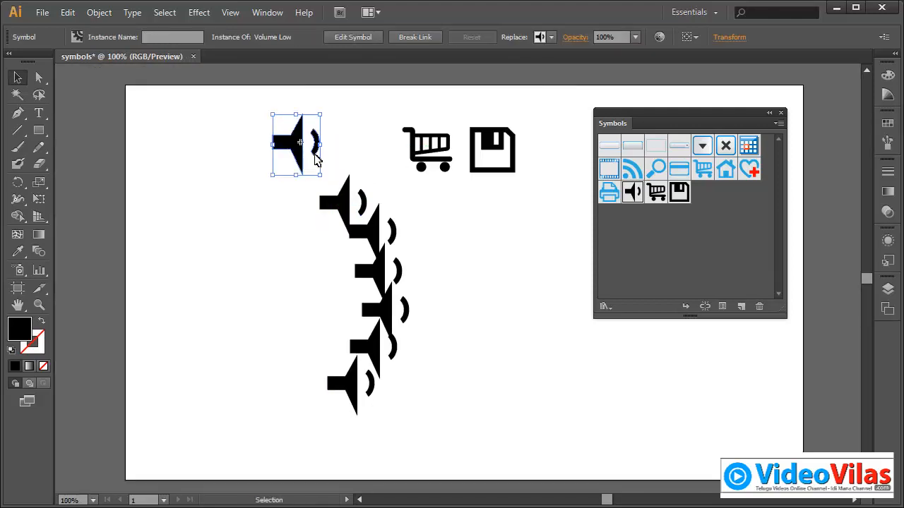
pyautogui.moveTo(345, 194); pyautogui.dragTo(339, 170)
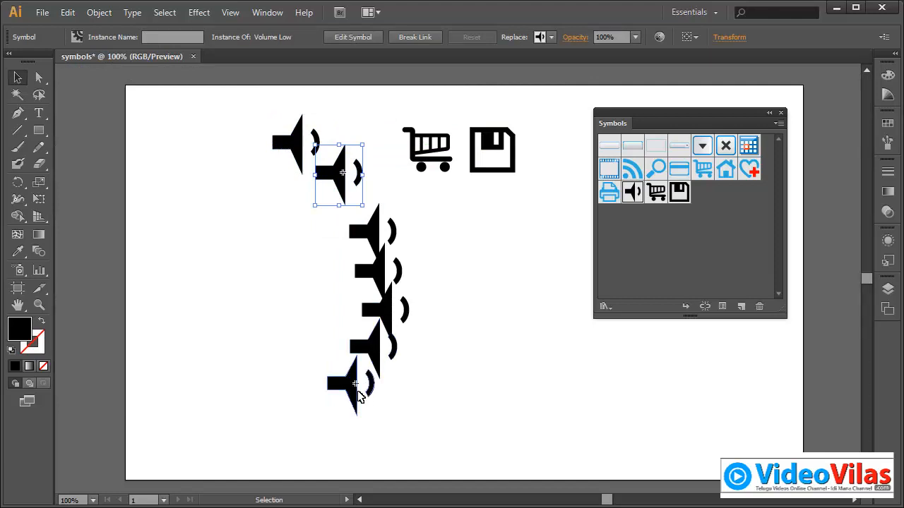
pyautogui.moveTo(351, 386); pyautogui.dragTo(320, 414)
pyautogui.moveTo(372, 353); pyautogui.dragTo(356, 362)
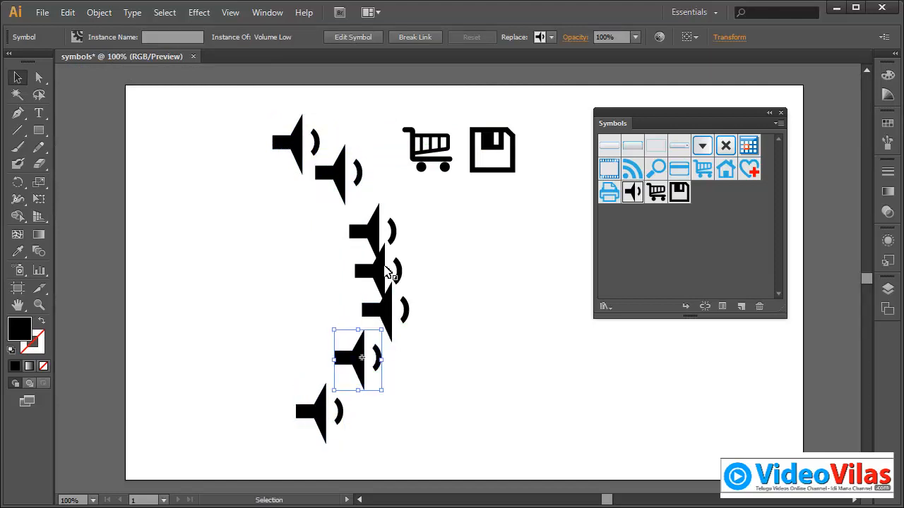
pyautogui.moveTo(386, 235); pyautogui.dragTo(395, 207)
pyautogui.moveTo(395, 271); pyautogui.dragTo(387, 257)
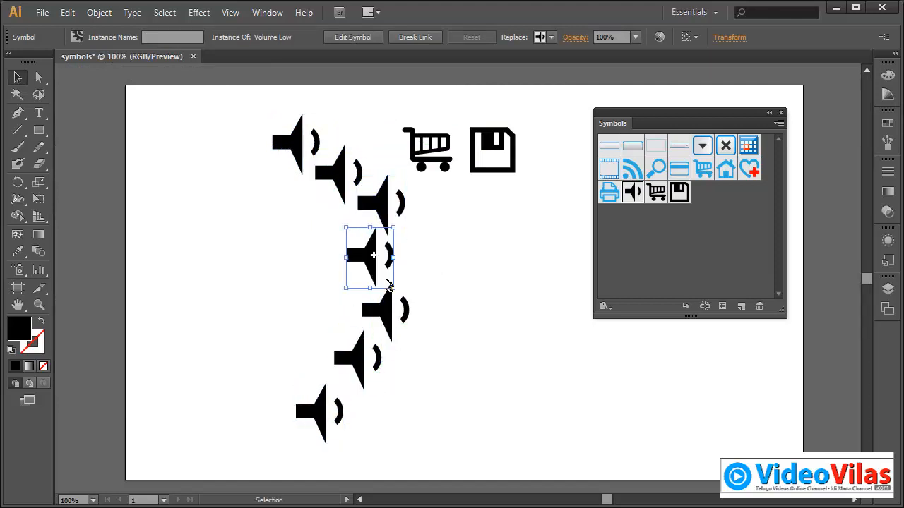
pyautogui.click(392, 311)
pyautogui.moveTo(392, 311); pyautogui.dragTo(402, 317)
pyautogui.click(456, 249)
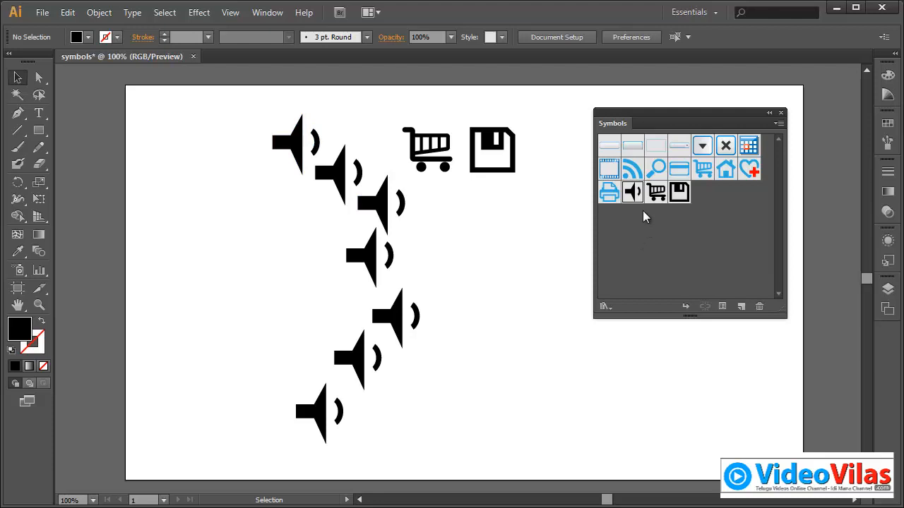
# Step: Delete all seven speaker instances from the artboard and remove the Volume Low symbol from the document's symbols
pyautogui.moveTo(244, 112); pyautogui.dragTo(396, 443)
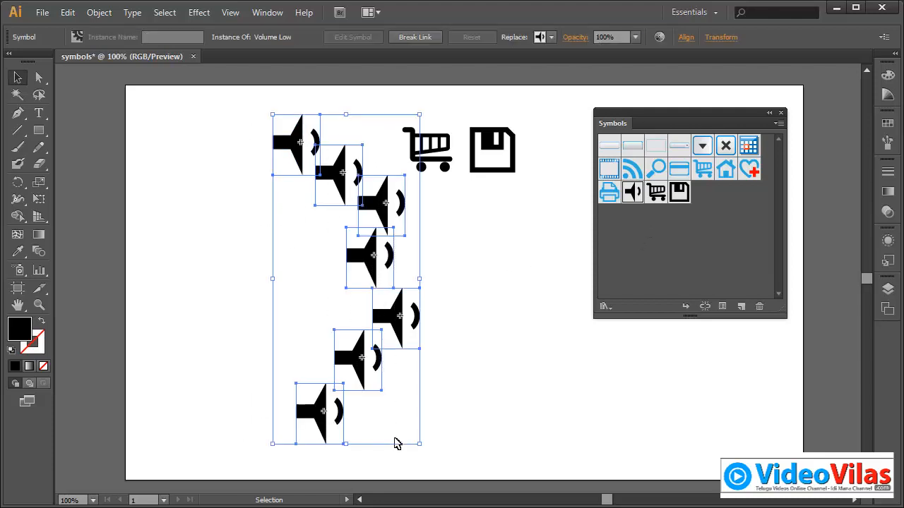
pyautogui.press('Delete')
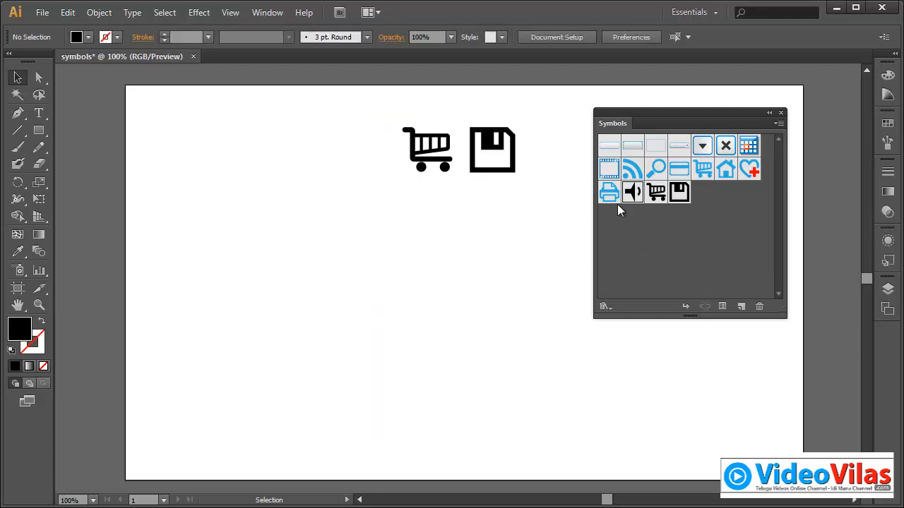
pyautogui.moveTo(632, 192); pyautogui.dragTo(760, 304)
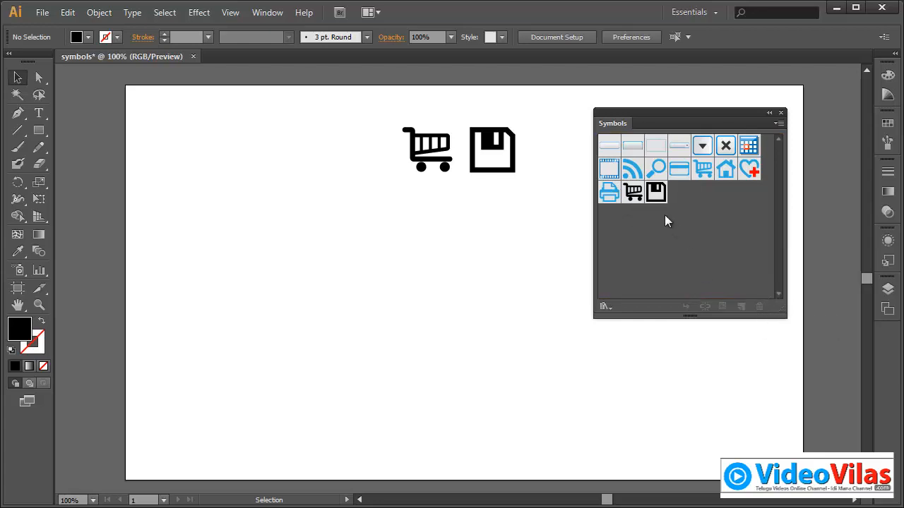
pyautogui.click(263, 13)
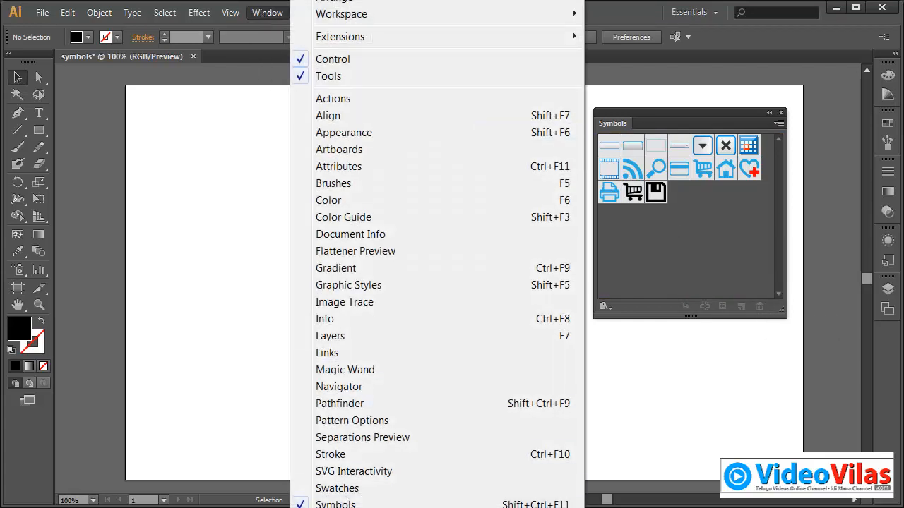
pyautogui.moveTo(353, 507)
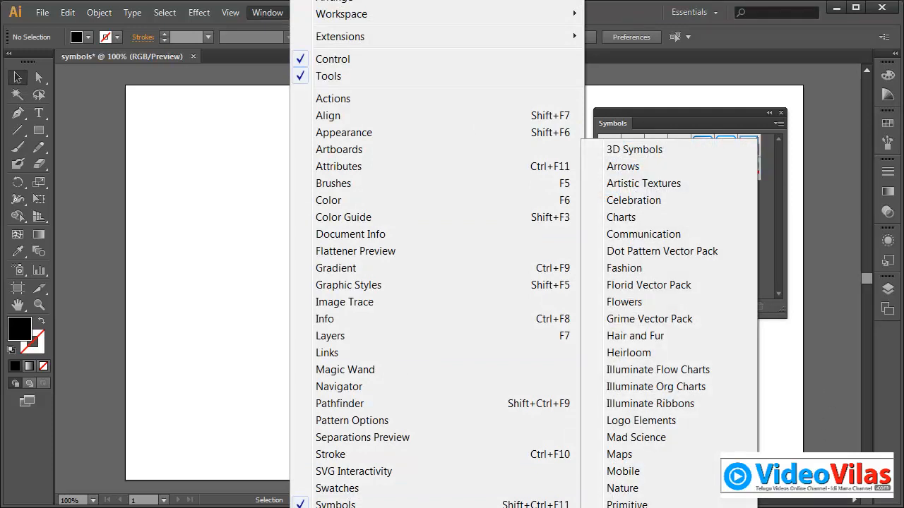
pyautogui.click(738, 124)
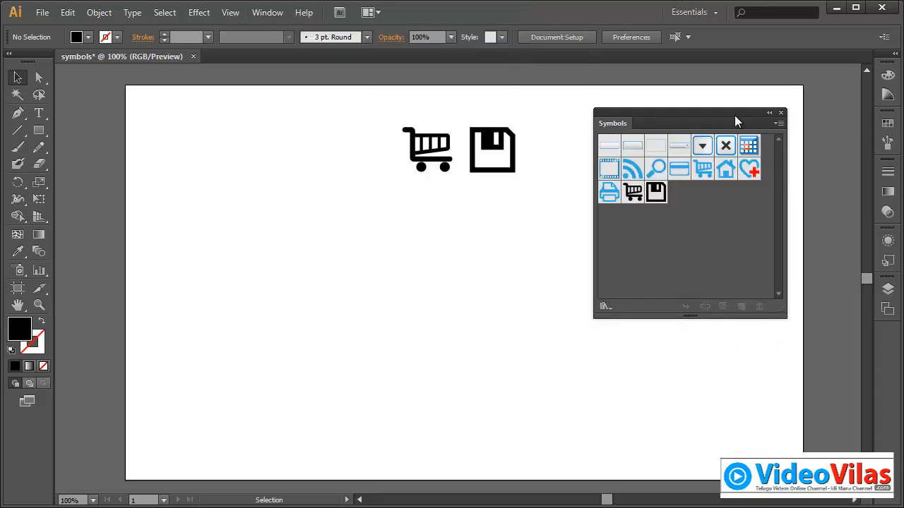
pyautogui.moveTo(701, 119)
pyautogui.mouseDown()
pyautogui.moveTo(750, 309)
pyautogui.moveTo(716, 119)
pyautogui.mouseUp()
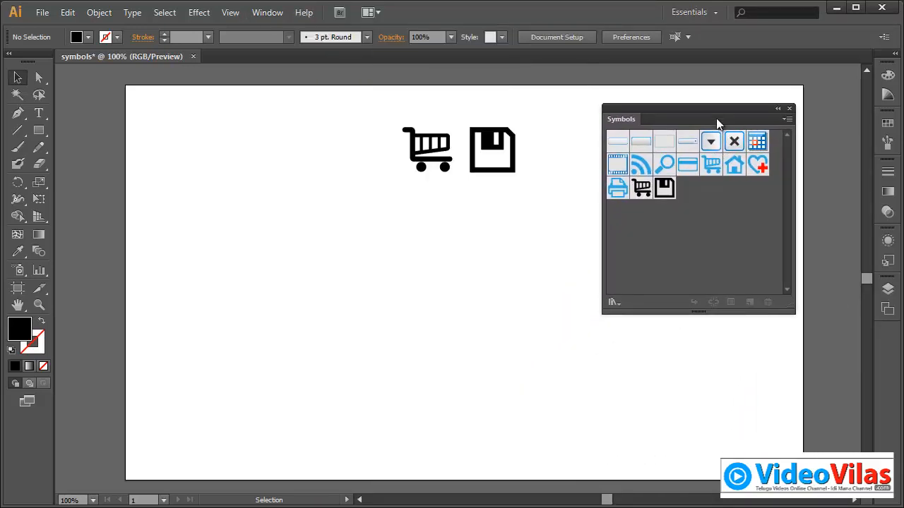
# Step: Swap the Symbols panel for the Web Icons library and place a Favorite heart icon below the cart and save icons
pyautogui.click(789, 110)
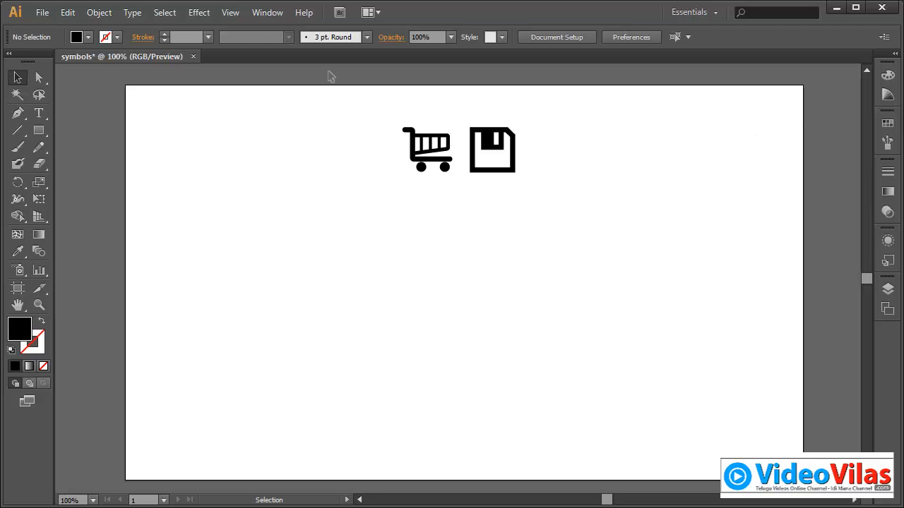
pyautogui.click(276, 17)
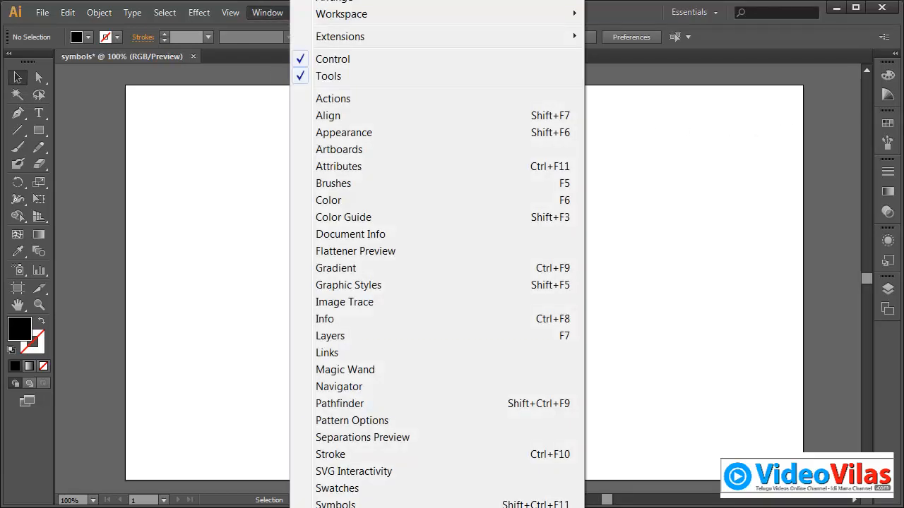
pyautogui.moveTo(367, 507)
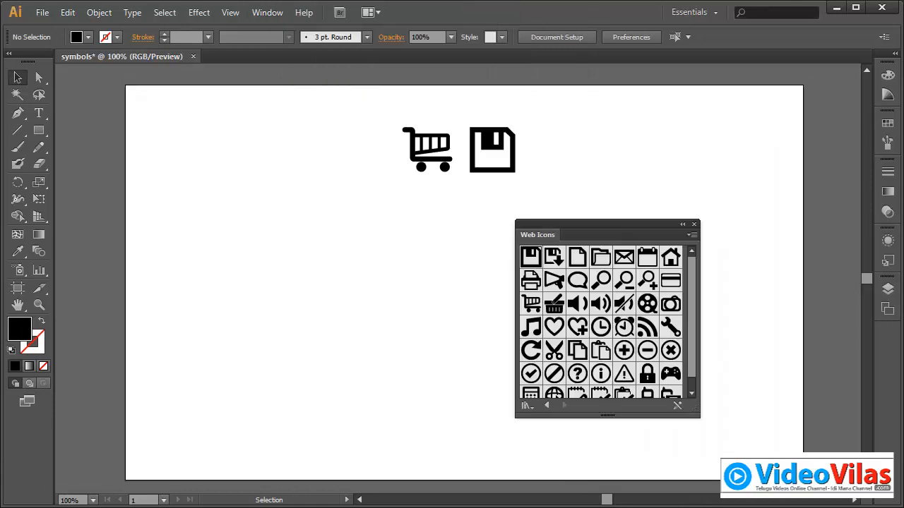
pyautogui.moveTo(637, 234); pyautogui.dragTo(715, 128)
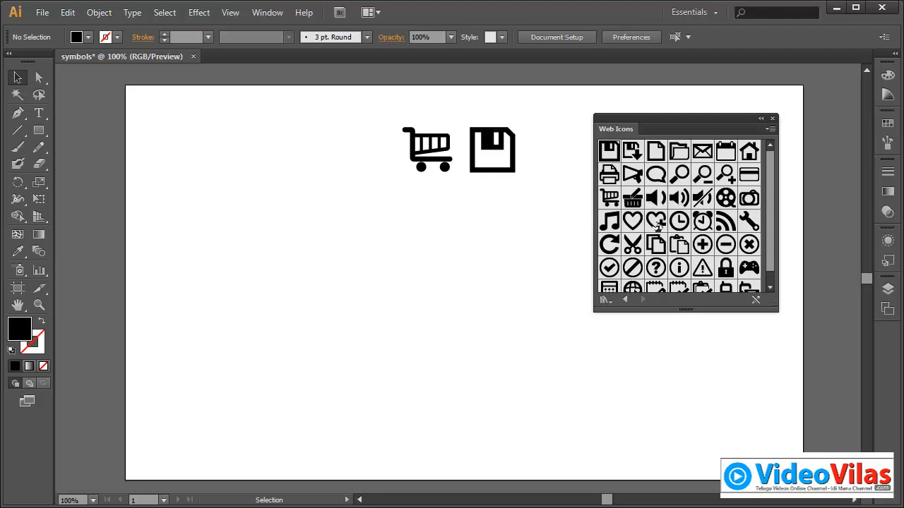
pyautogui.moveTo(637, 223); pyautogui.dragTo(480, 257)
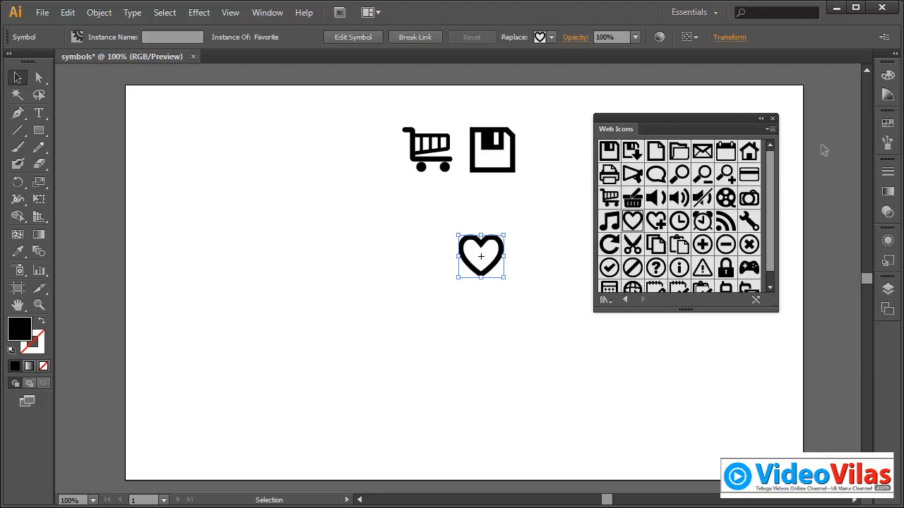
# Step: Show the document's Symbols panel and move it clear of the Web Icons library
pyautogui.click(265, 13)
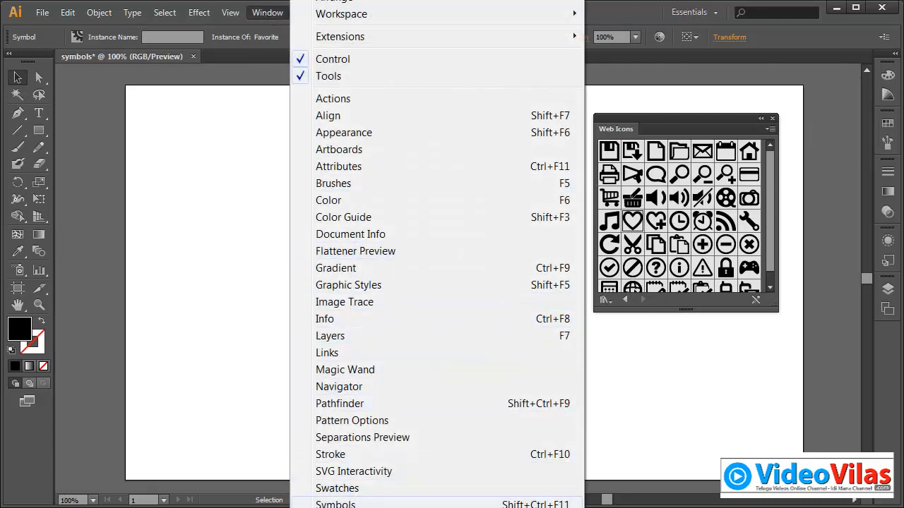
pyautogui.click(332, 504)
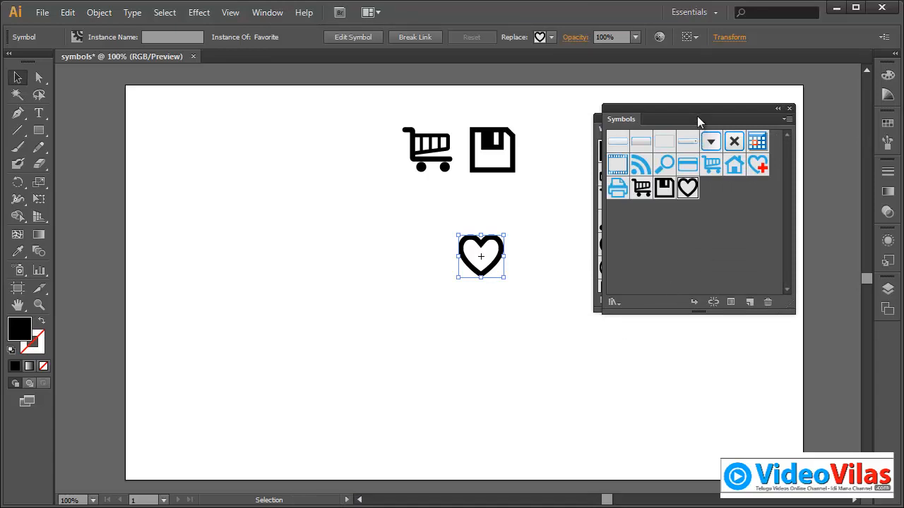
pyautogui.moveTo(697, 116); pyautogui.dragTo(476, 284)
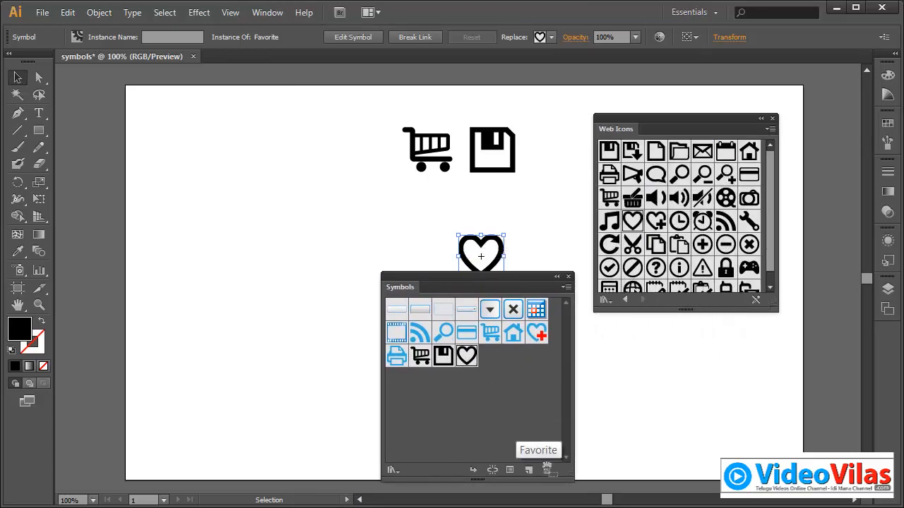
pyautogui.click(546, 470)
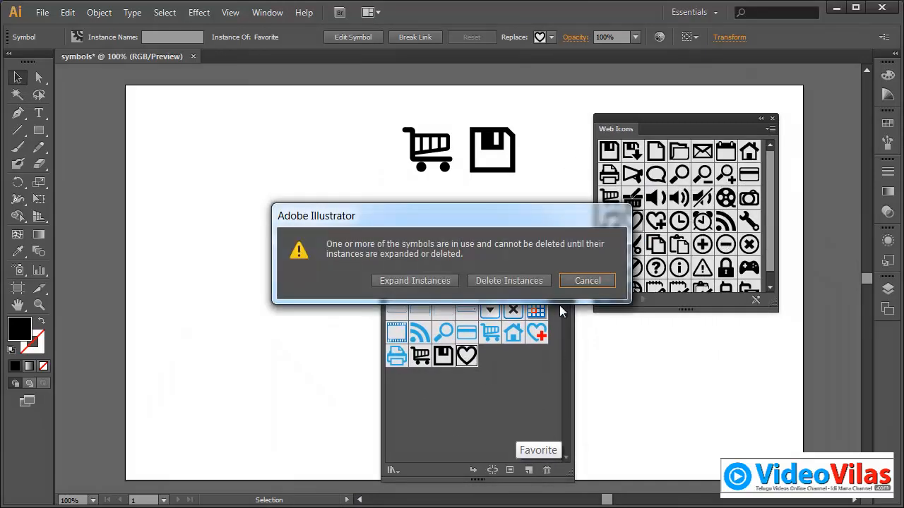
pyautogui.moveTo(568, 216); pyautogui.dragTo(371, 246)
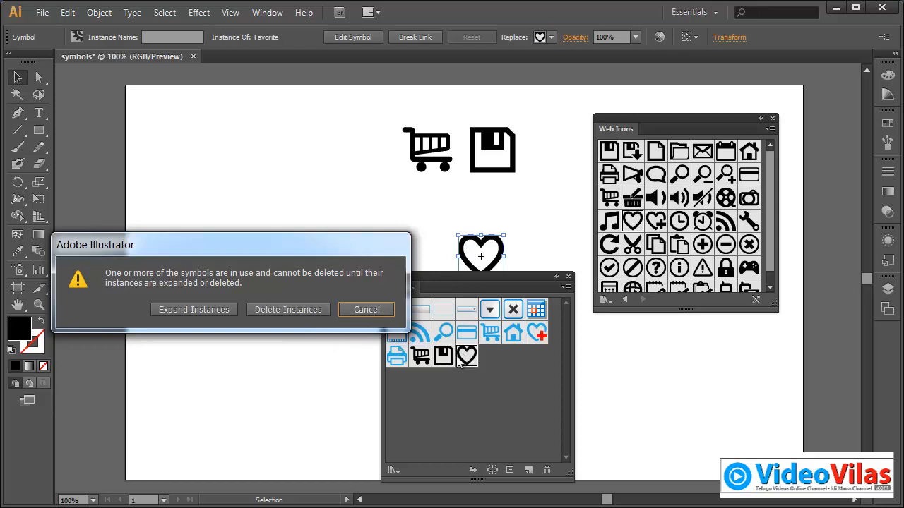
pyautogui.click(377, 313)
# Step: Delete the in-use Favorite symbol from the document's symbols, expanding its instances into plain artwork
pyautogui.moveTo(431, 283); pyautogui.dragTo(261, 207)
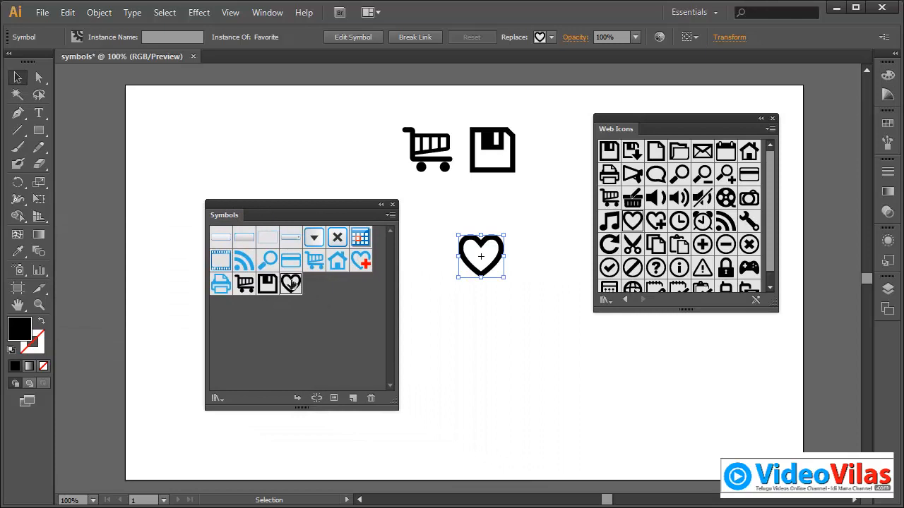
pyautogui.moveTo(291, 285); pyautogui.dragTo(371, 398)
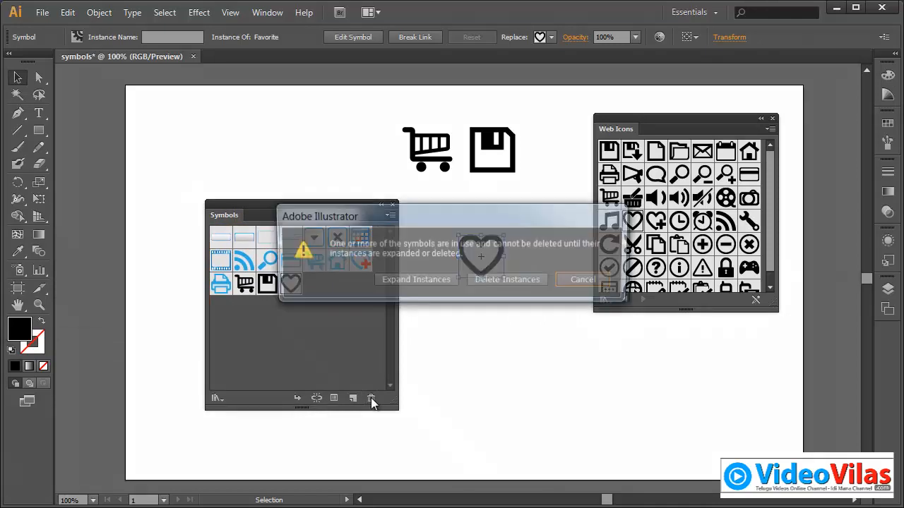
pyautogui.click(414, 280)
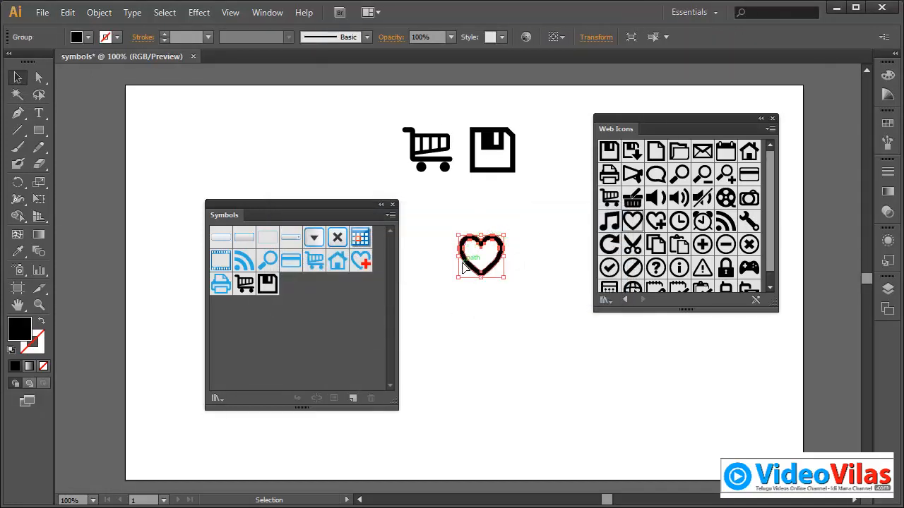
# Step: Delete the expanded heart group from the artboard
pyautogui.click(490, 240)
pyautogui.moveTo(446, 222); pyautogui.dragTo(540, 327)
pyautogui.click(428, 209)
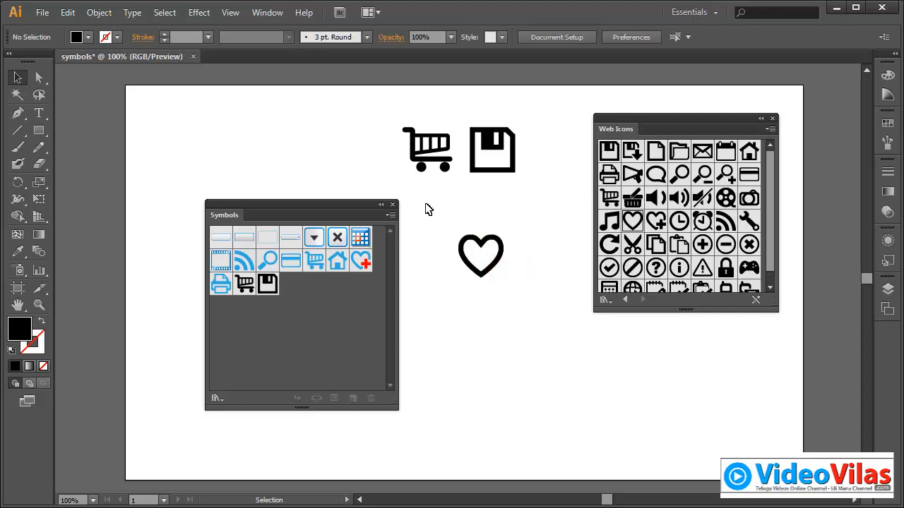
pyautogui.moveTo(468, 216); pyautogui.dragTo(520, 300)
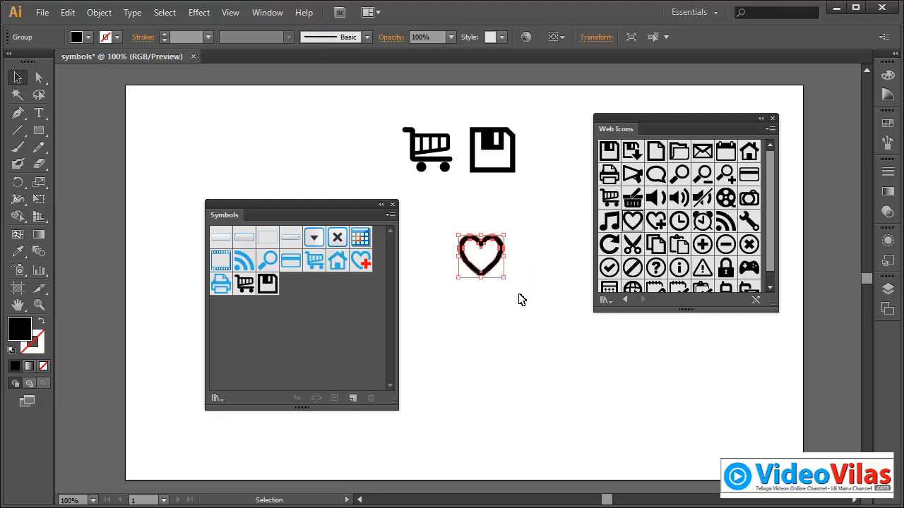
pyautogui.press('Delete')
# Step: Close the Web Icons library and park the Symbols panel beside the artboard's icons
pyautogui.moveTo(354, 203); pyautogui.dragTo(522, 234)
pyautogui.click(773, 119)
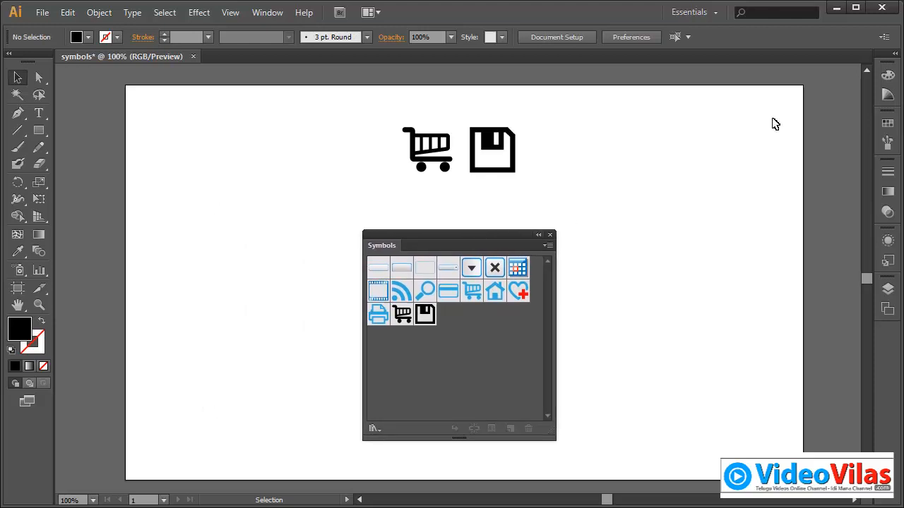
pyautogui.moveTo(540, 236); pyautogui.dragTo(822, 110)
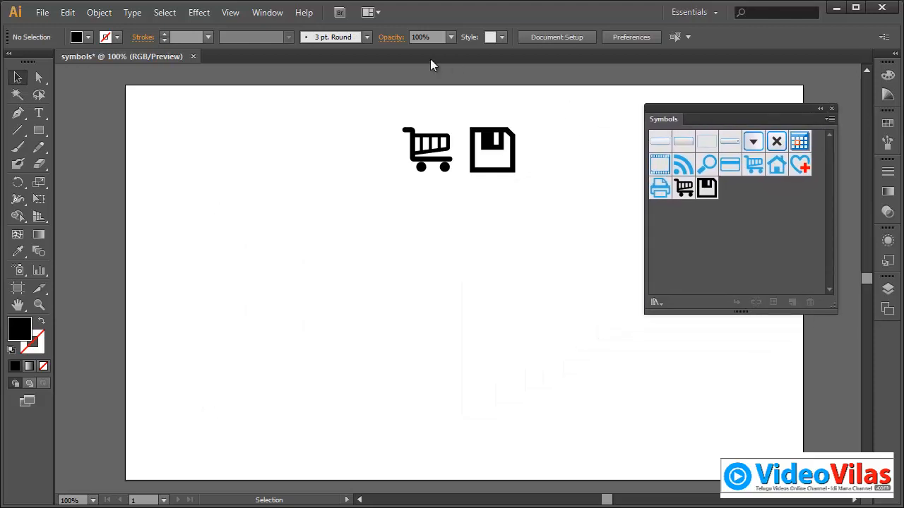
pyautogui.click(269, 13)
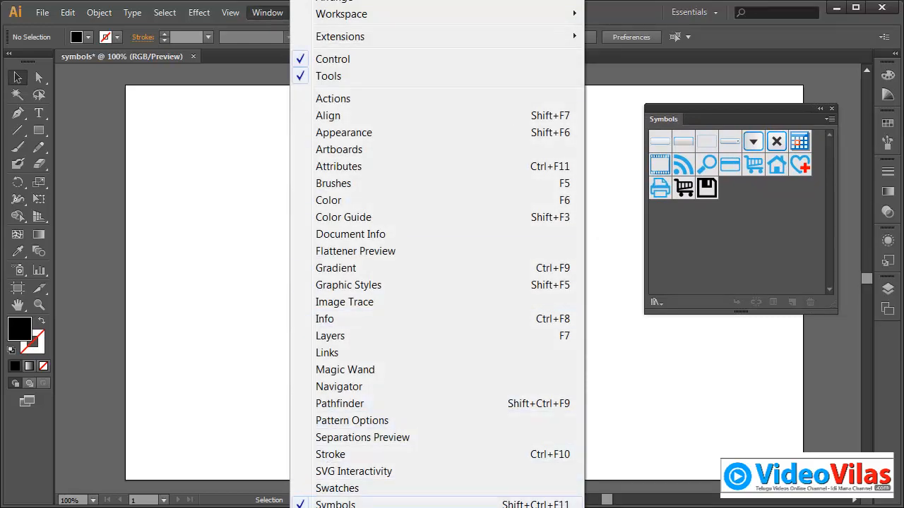
pyautogui.moveTo(335, 507)
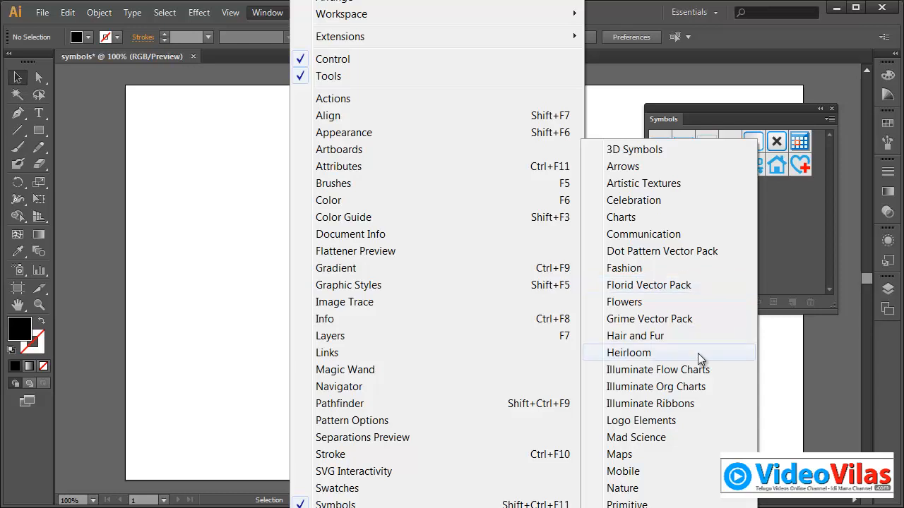
pyautogui.click(769, 378)
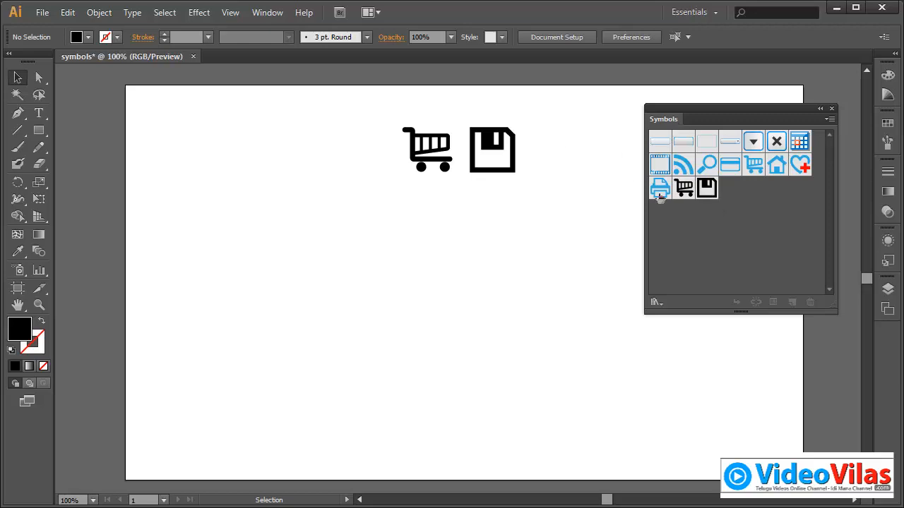
# Step: Place three more Save icon instances on the artboard and try to delete the Save symbol from the document
pyautogui.moveTo(706, 188); pyautogui.dragTo(505, 296)
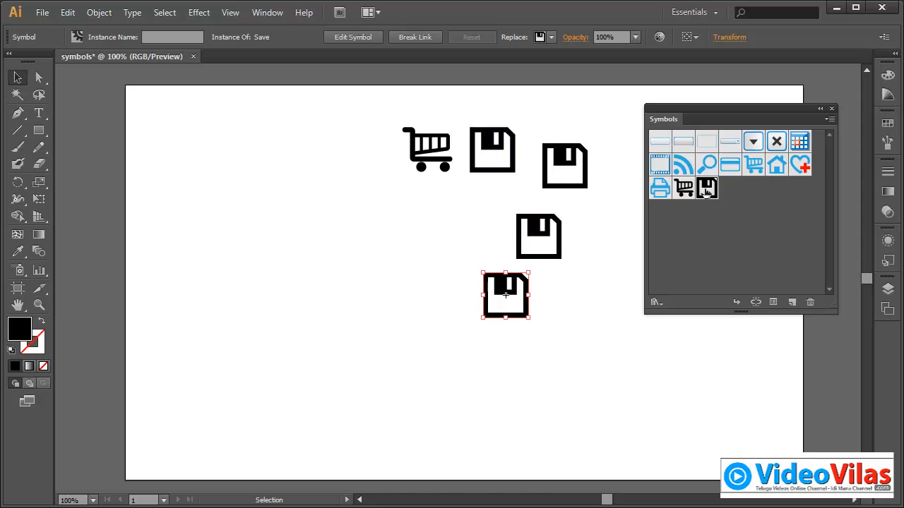
pyautogui.moveTo(709, 193); pyautogui.dragTo(811, 302)
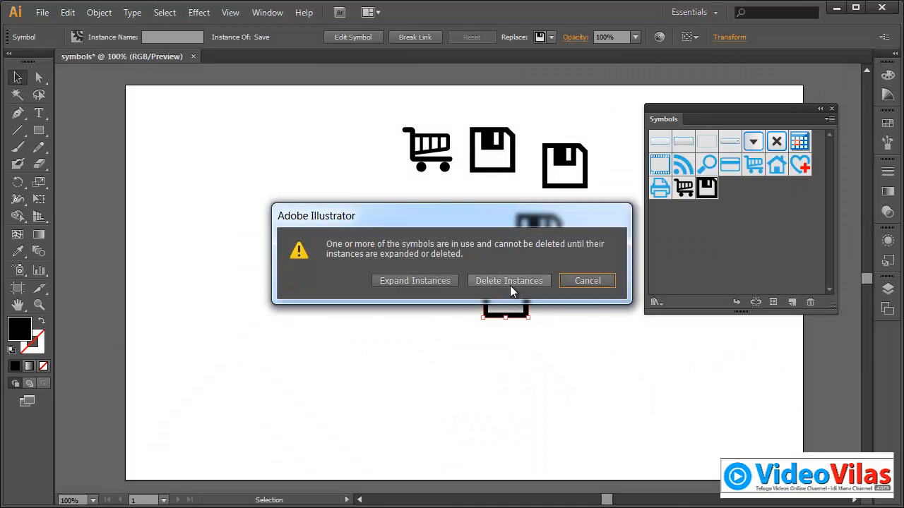
pyautogui.click(602, 283)
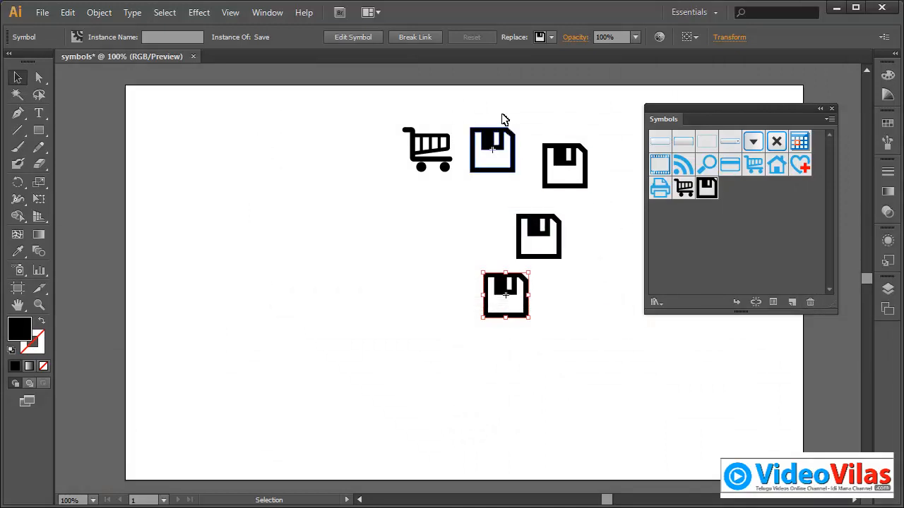
# Step: Delete all four Save instances and the cart instance to clear the artboard
pyautogui.moveTo(491, 100); pyautogui.dragTo(590, 323)
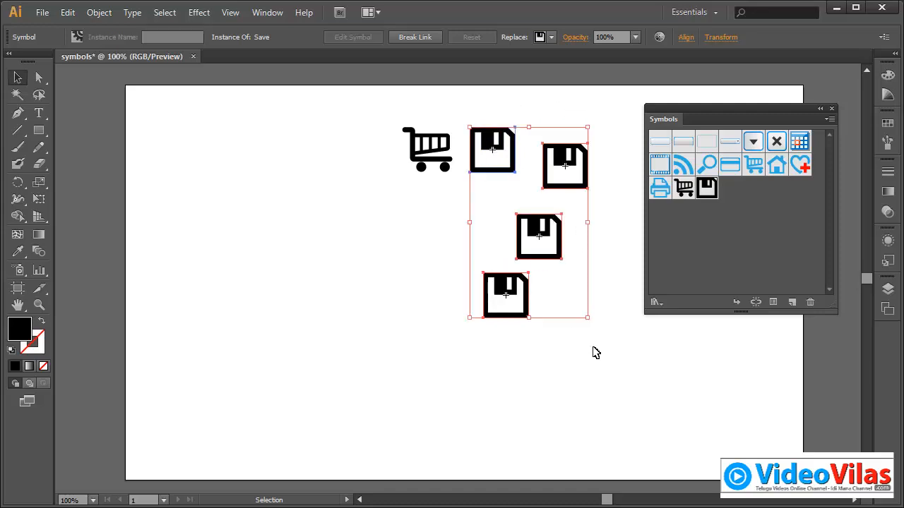
pyautogui.press('Delete')
pyautogui.moveTo(418, 163); pyautogui.dragTo(454, 237)
pyautogui.press('Delete')
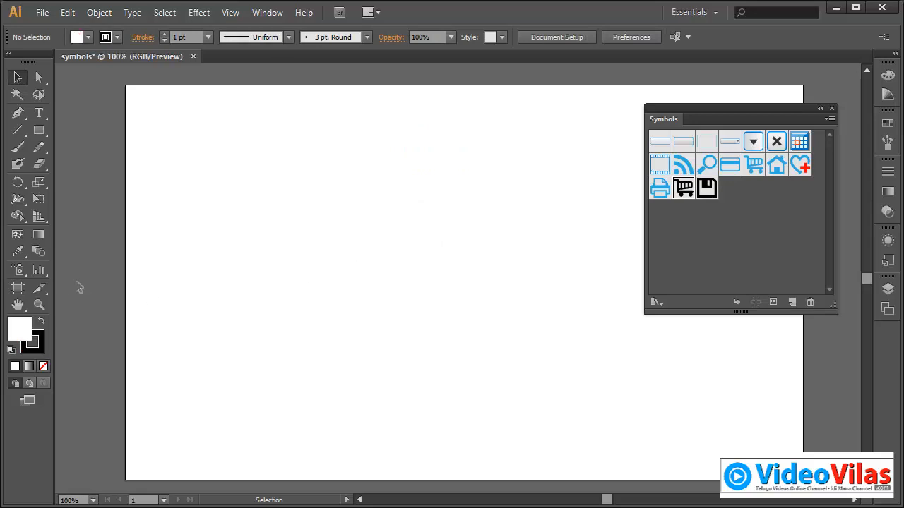
# Step: Tear off the symbolism tools as a floating palette and place it over the upper part of the artboard
pyautogui.click(20, 271)
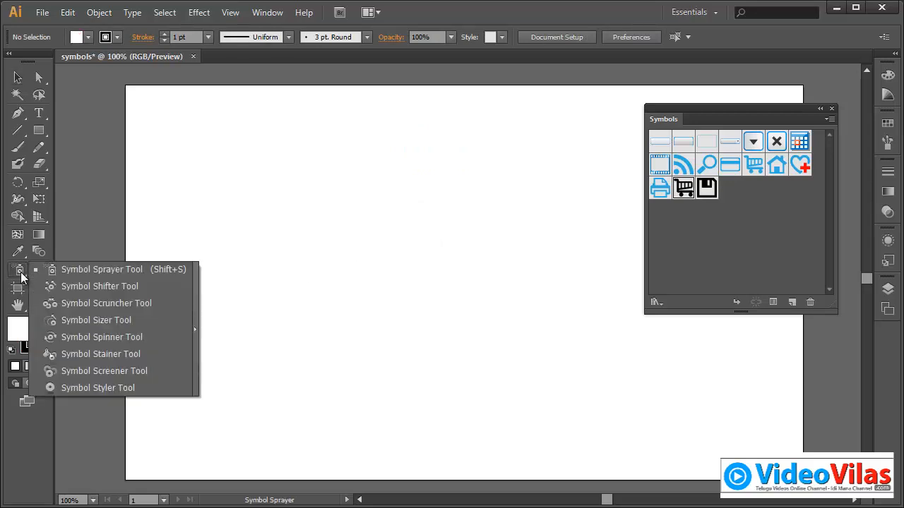
pyautogui.click(198, 285)
pyautogui.moveTo(153, 282)
pyautogui.mouseDown()
pyautogui.moveTo(330, 169)
pyautogui.moveTo(355, 132)
pyautogui.mouseUp()
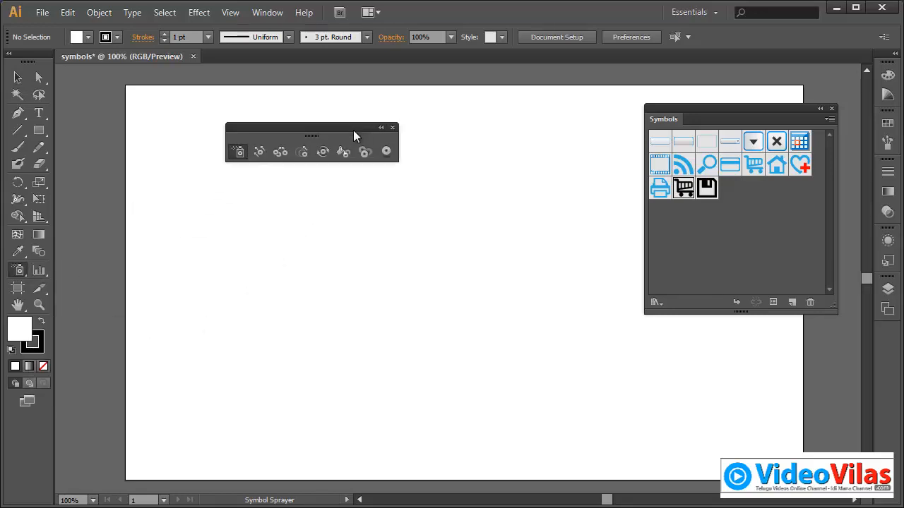
# Step: Spray a dense cluster of the blue heart with red plus symbol near the artboard's centre with the Symbol Sprayer, and deselect it
pyautogui.click(238, 153)
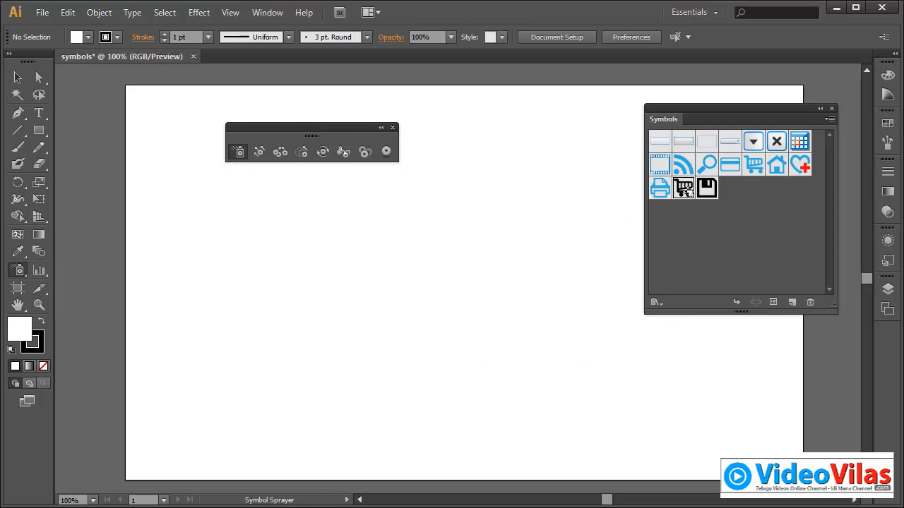
pyautogui.click(797, 173)
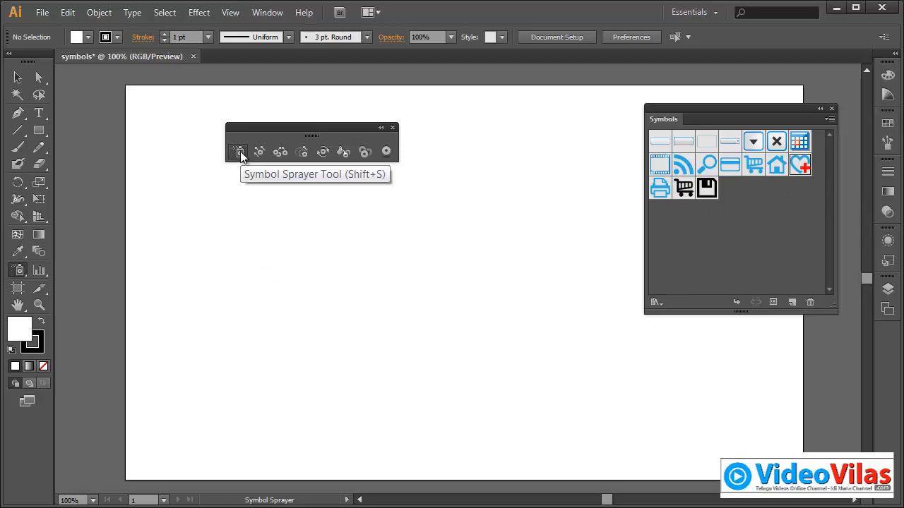
pyautogui.moveTo(331, 318)
pyautogui.mouseDown()
pyautogui.moveTo(385, 338)
pyautogui.moveTo(419, 323)
pyautogui.moveTo(404, 271)
pyautogui.moveTo(356, 283)
pyautogui.moveTo(346, 301)
pyautogui.moveTo(403, 288)
pyautogui.moveTo(340, 309)
pyautogui.mouseUp()
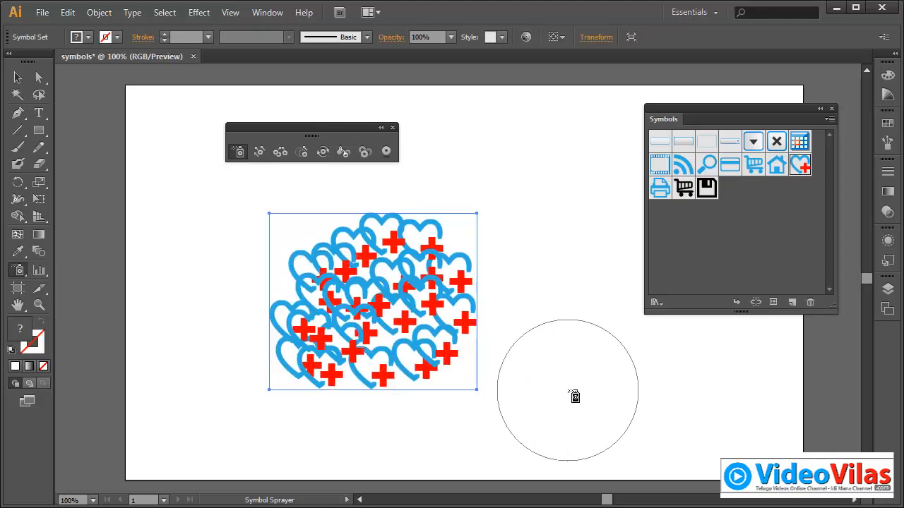
pyautogui.click(17, 79)
pyautogui.click(208, 289)
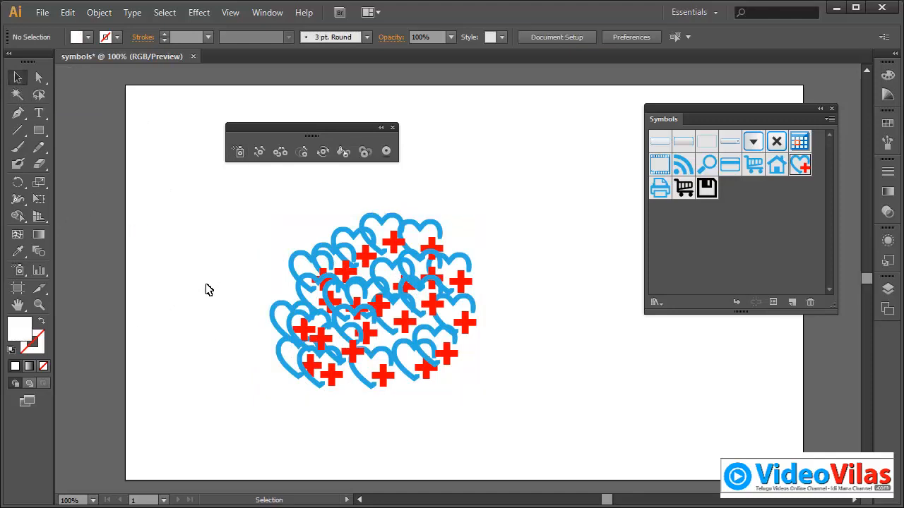
# Step: Spread the hearts of the sprayed symbol set outward in all directions with the Symbol Shifter
pyautogui.click(341, 274)
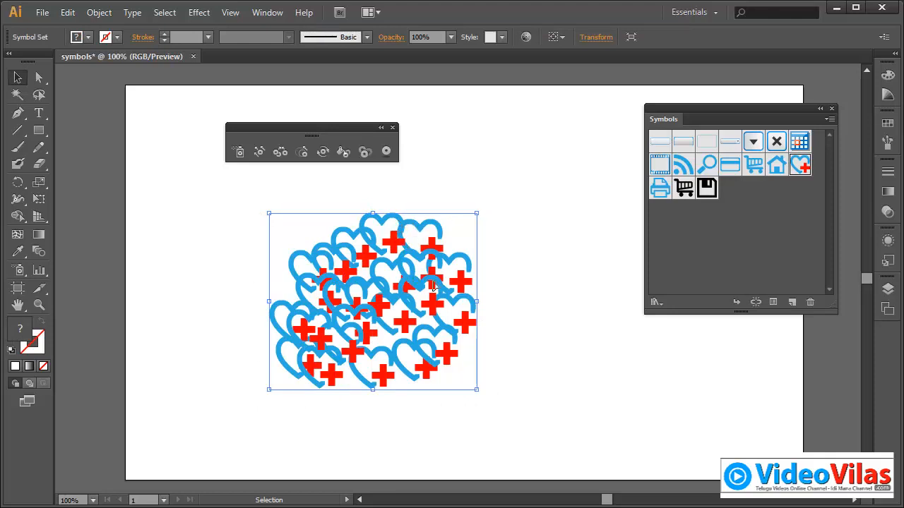
pyautogui.click(258, 153)
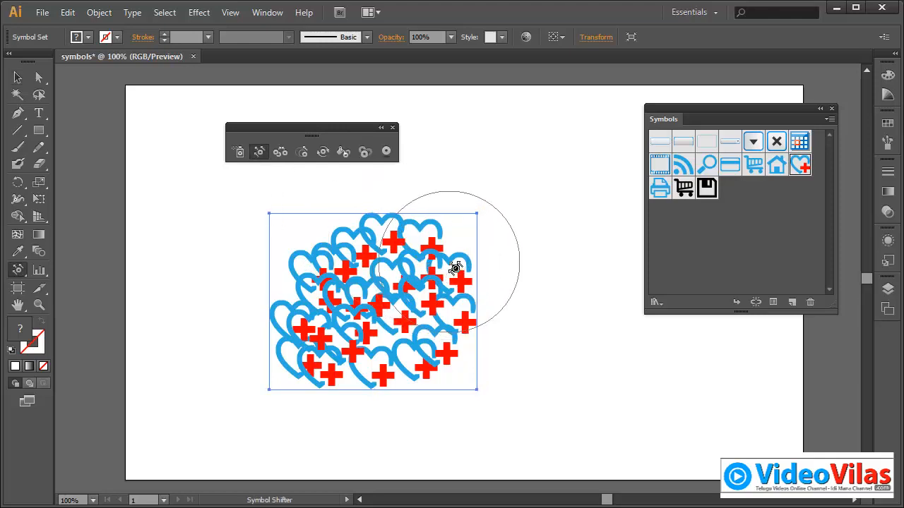
pyautogui.moveTo(456, 269)
pyautogui.mouseDown()
pyautogui.moveTo(534, 214)
pyautogui.moveTo(467, 255)
pyautogui.moveTo(571, 214)
pyautogui.mouseUp()
pyautogui.moveTo(442, 289)
pyautogui.mouseDown()
pyautogui.moveTo(494, 326)
pyautogui.moveTo(559, 346)
pyautogui.mouseUp()
pyautogui.moveTo(437, 262); pyautogui.dragTo(487, 201)
pyautogui.moveTo(382, 245)
pyautogui.mouseDown()
pyautogui.moveTo(416, 165)
pyautogui.moveTo(281, 197)
pyautogui.mouseUp()
pyautogui.moveTo(307, 260); pyautogui.dragTo(232, 261)
pyautogui.moveTo(289, 309)
pyautogui.mouseDown()
pyautogui.moveTo(260, 342)
pyautogui.moveTo(215, 358)
pyautogui.mouseUp()
pyautogui.moveTo(288, 359)
pyautogui.mouseDown()
pyautogui.moveTo(255, 440)
pyautogui.moveTo(311, 354)
pyautogui.moveTo(357, 400)
pyautogui.moveTo(278, 360)
pyautogui.moveTo(292, 367)
pyautogui.moveTo(242, 292)
pyautogui.mouseUp()
pyautogui.moveTo(324, 312); pyautogui.dragTo(308, 248)
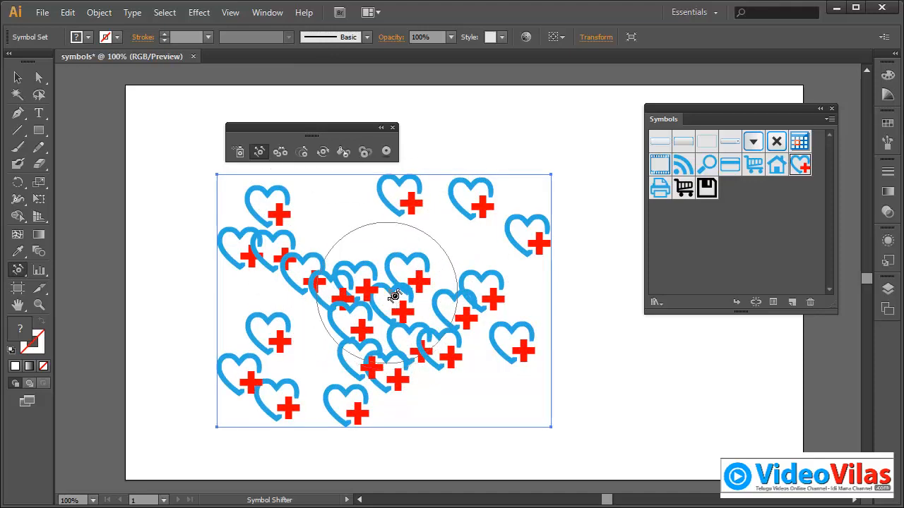
pyautogui.moveTo(369, 251)
pyautogui.mouseDown()
pyautogui.moveTo(361, 212)
pyautogui.moveTo(343, 190)
pyautogui.moveTo(351, 201)
pyautogui.mouseUp()
pyautogui.moveTo(434, 300); pyautogui.dragTo(435, 249)
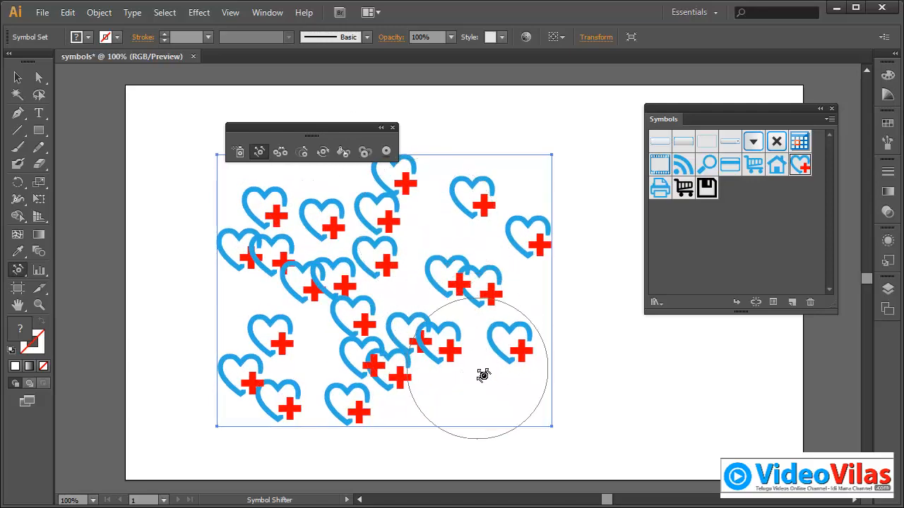
# Step: Shrink the Symbol Shifter's brush to about one heart's width and shift two individual hearts upward
pyautogui.press('[')
pyautogui.press('[')
pyautogui.press('[')
pyautogui.press('[')
pyautogui.press('[')
pyautogui.press('[')
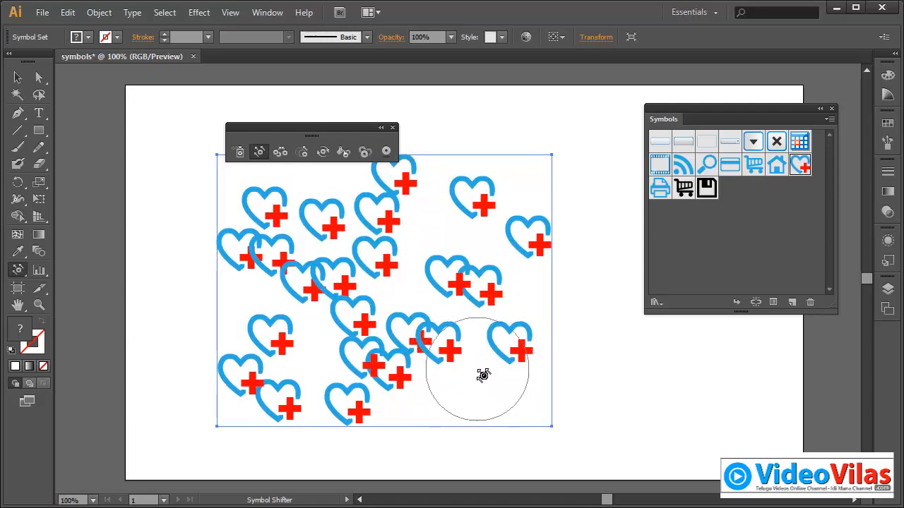
pyautogui.press(']')
pyautogui.press(']')
pyautogui.press(']')
pyautogui.press(']')
pyautogui.press(']')
pyautogui.press('[')
pyautogui.press('[')
pyautogui.press('[')
pyautogui.press('[')
pyautogui.press('[')
pyautogui.press('[')
pyautogui.press('[')
pyautogui.press('[')
pyautogui.press(']')
pyautogui.press(']')
pyautogui.press(']')
pyautogui.press(']')
pyautogui.press(']')
pyautogui.press(']')
pyautogui.press(']')
pyautogui.press(']')
pyautogui.press(']')
pyautogui.press('[')
pyautogui.press('[')
pyautogui.press('[')
pyautogui.press('[')
pyautogui.press('[')
pyautogui.press('[')
pyautogui.press('[')
pyautogui.press('[')
pyautogui.press('[')
pyautogui.press('[')
pyautogui.press('[')
pyautogui.press(']')
pyautogui.press(']')
pyautogui.press(']')
pyautogui.press(']')
pyautogui.press(']')
pyautogui.press('[')
pyautogui.press('[')
pyautogui.press('[')
pyautogui.press('[')
pyautogui.press('[')
pyautogui.press('[')
pyautogui.press('[')
pyautogui.press(']')
pyautogui.press(']')
pyautogui.press(']')
pyautogui.press(']')
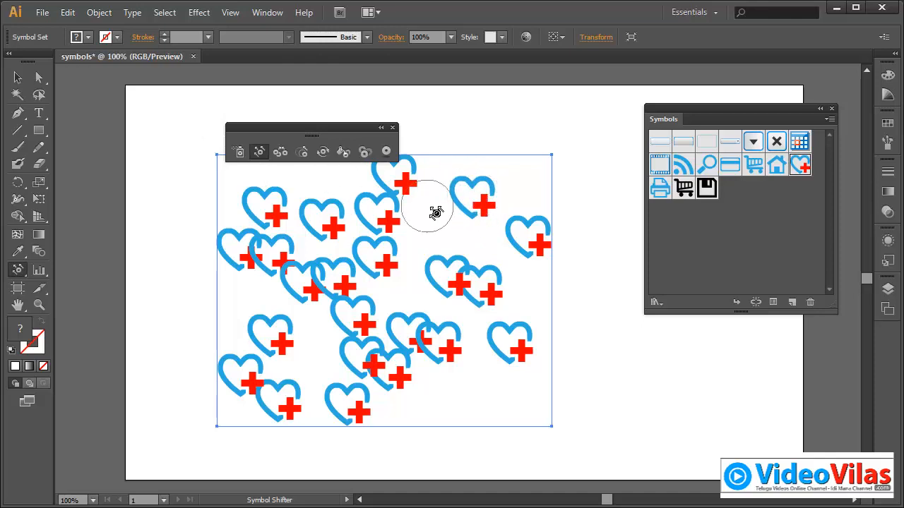
pyautogui.moveTo(476, 200)
pyautogui.mouseDown()
pyautogui.moveTo(456, 170)
pyautogui.moveTo(460, 187)
pyautogui.moveTo(486, 156)
pyautogui.moveTo(482, 178)
pyautogui.mouseUp()
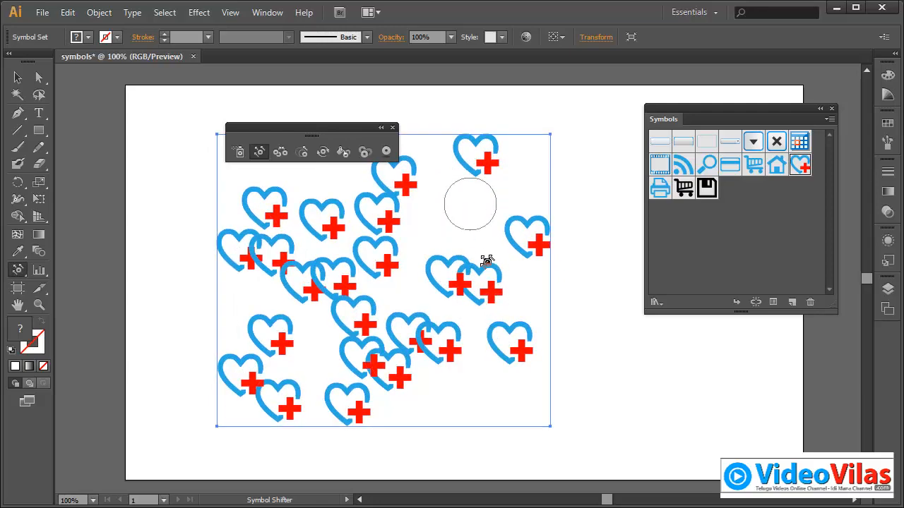
pyautogui.moveTo(487, 261)
pyautogui.mouseDown()
pyautogui.moveTo(478, 261)
pyautogui.moveTo(490, 268)
pyautogui.moveTo(478, 228)
pyautogui.mouseUp()
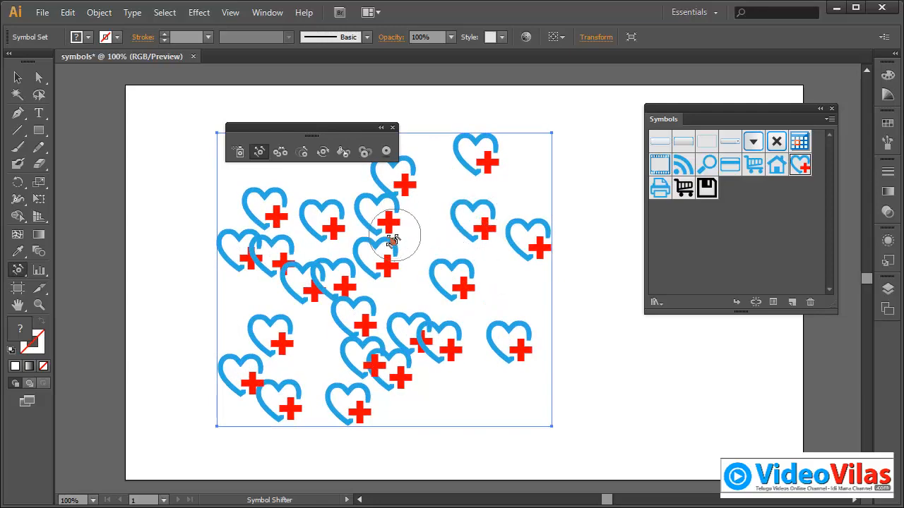
# Step: Enlarge the Symbol Scruncher's brush to cover nearly the whole heart set and pull the hearts closer together
pyautogui.click(279, 150)
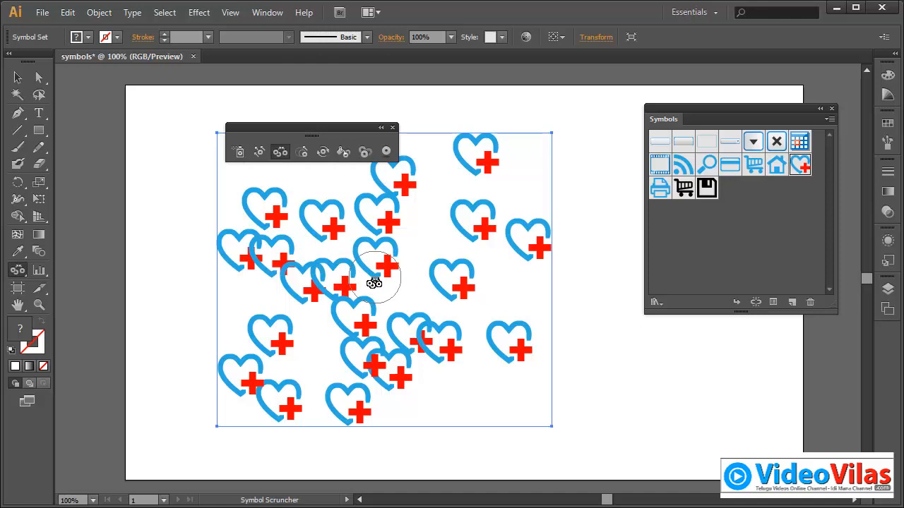
pyautogui.press(']')
pyautogui.press(']')
pyautogui.press(']')
pyautogui.press(']')
pyautogui.press(']')
pyautogui.press(']')
pyautogui.press(']')
pyautogui.press(']')
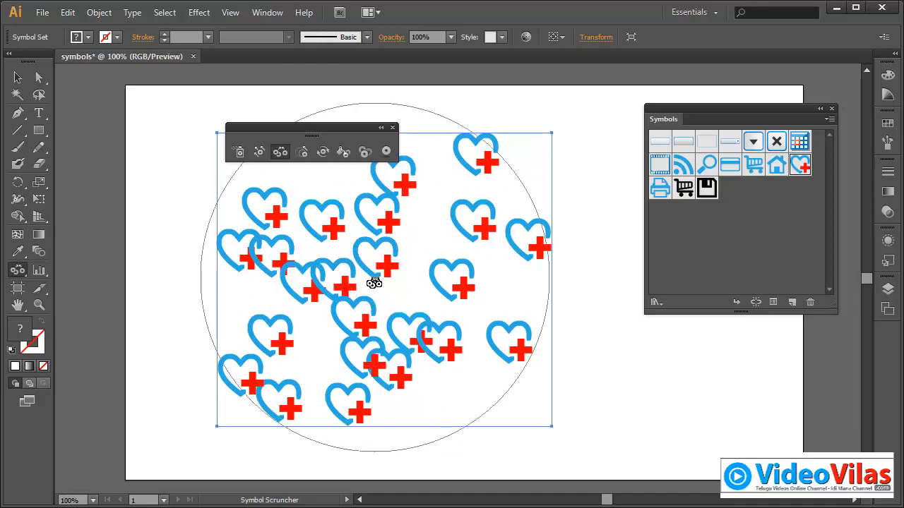
pyautogui.moveTo(373, 282)
pyautogui.mouseDown()
pyautogui.moveTo(382, 299)
pyautogui.moveTo(395, 275)
pyautogui.moveTo(403, 296)
pyautogui.moveTo(399, 284)
pyautogui.mouseUp()
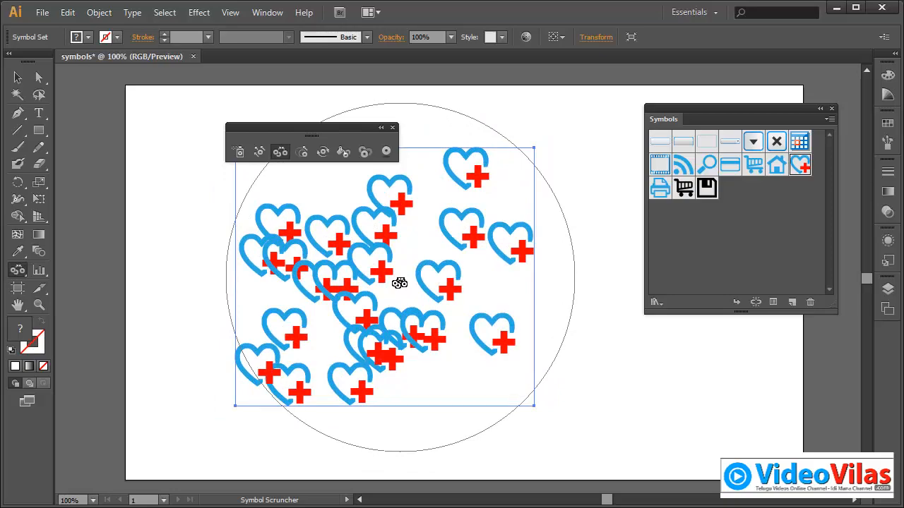
# Step: Scrunch the set further around its centre and push the hearts apart with the Symbol Scruncher
pyautogui.moveTo(395, 281)
pyautogui.mouseDown()
pyautogui.moveTo(363, 261)
pyautogui.moveTo(349, 271)
pyautogui.moveTo(379, 264)
pyautogui.moveTo(403, 313)
pyautogui.mouseUp()
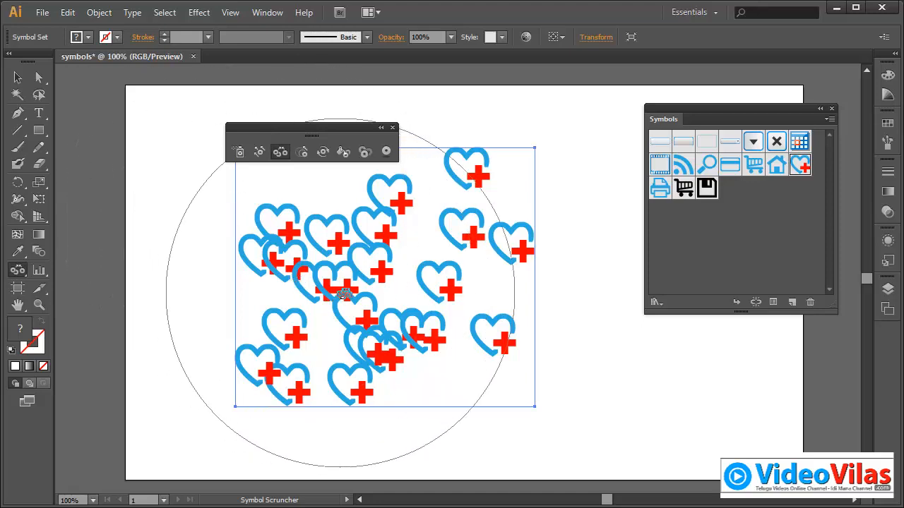
pyautogui.moveTo(334, 287)
pyautogui.mouseDown()
pyautogui.moveTo(354, 269)
pyautogui.moveTo(377, 297)
pyautogui.mouseUp()
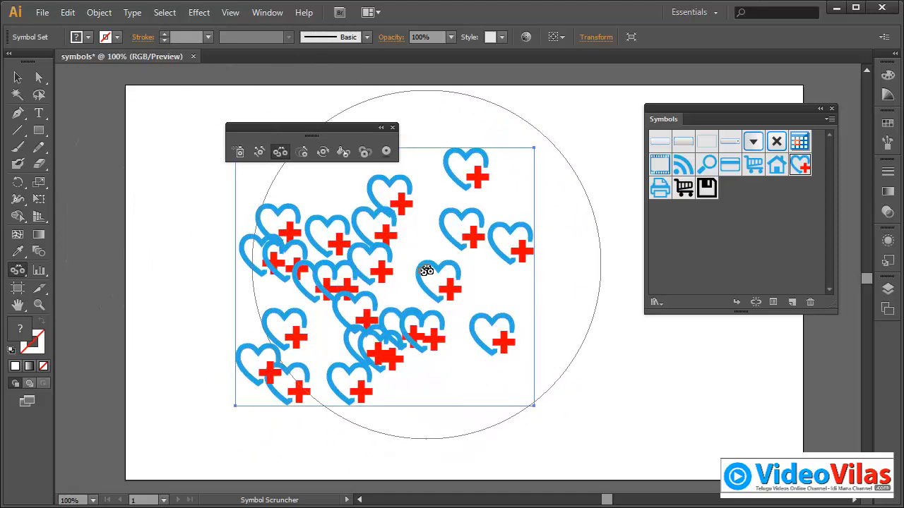
pyautogui.moveTo(397, 315)
pyautogui.mouseDown()
pyautogui.moveTo(402, 329)
pyautogui.moveTo(395, 298)
pyautogui.moveTo(398, 329)
pyautogui.moveTo(367, 309)
pyautogui.moveTo(379, 295)
pyautogui.moveTo(403, 329)
pyautogui.moveTo(362, 301)
pyautogui.moveTo(403, 333)
pyautogui.moveTo(406, 315)
pyautogui.mouseUp()
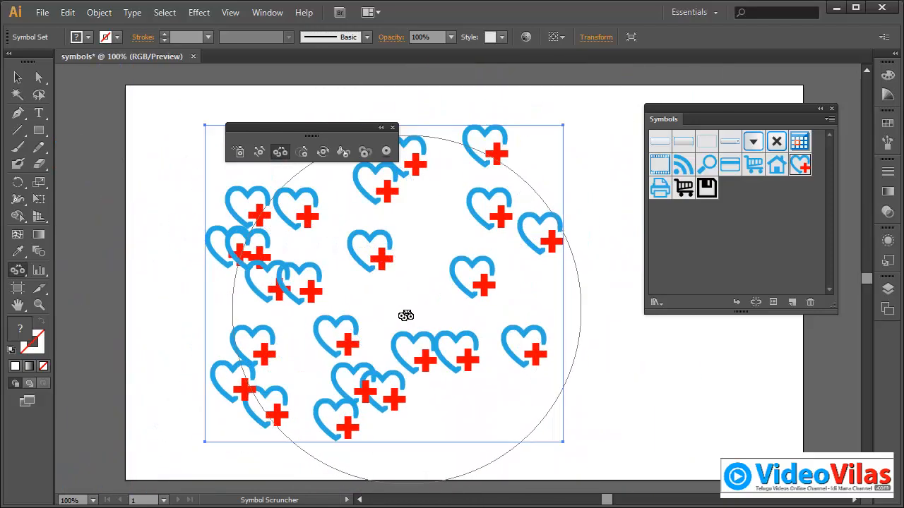
# Step: Reduce the Symbol Sizer's brush to about three hearts' width and vary the hearts' sizes, enlarging some and shrinking others across the set
pyautogui.click(307, 155)
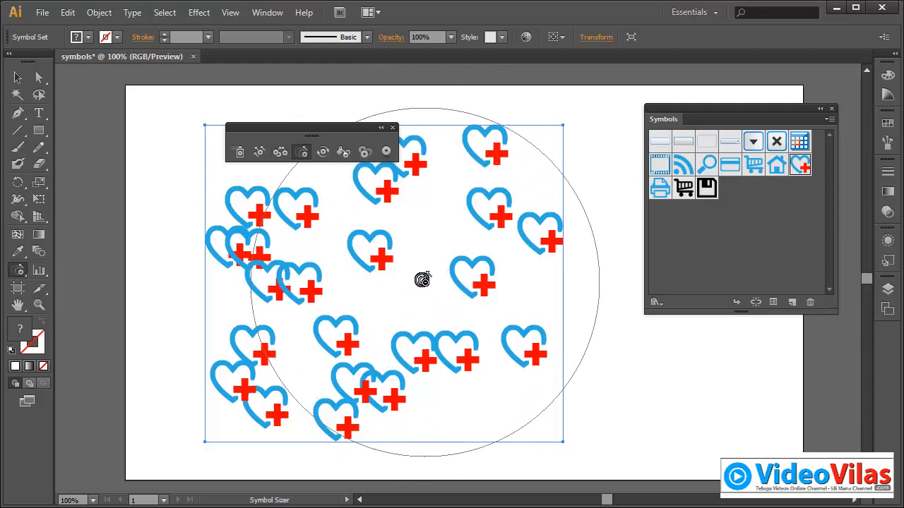
pyautogui.press('[')
pyautogui.press('[')
pyautogui.press('[')
pyautogui.press('[')
pyautogui.press('[')
pyautogui.press('[')
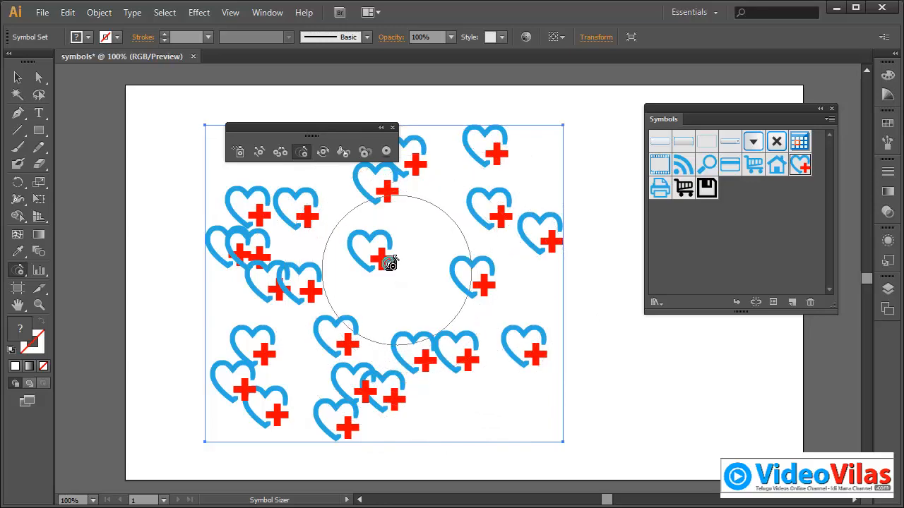
pyautogui.moveTo(364, 243); pyautogui.dragTo(364, 243)
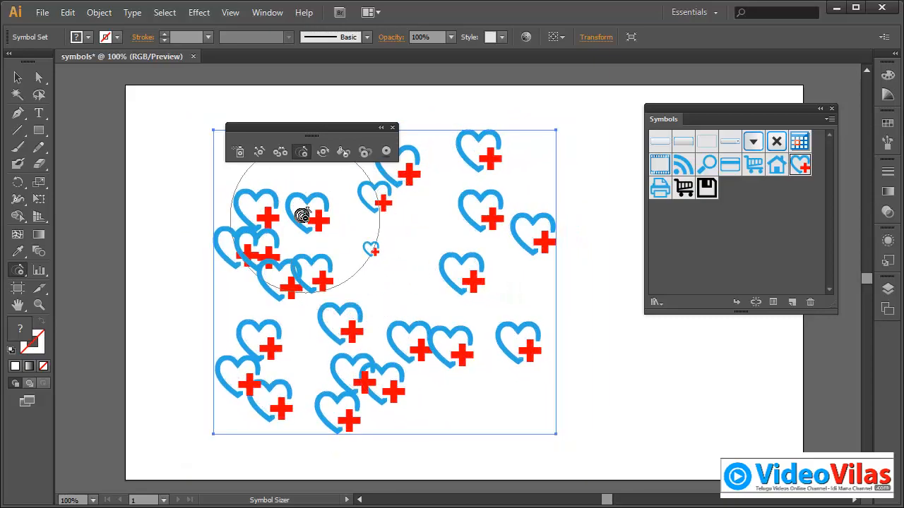
pyautogui.moveTo(302, 214)
pyautogui.mouseDown()
pyautogui.moveTo(261, 285)
pyautogui.moveTo(257, 312)
pyautogui.moveTo(267, 381)
pyautogui.moveTo(288, 397)
pyautogui.moveTo(362, 352)
pyautogui.moveTo(445, 321)
pyautogui.moveTo(494, 267)
pyautogui.moveTo(497, 227)
pyautogui.moveTo(476, 181)
pyautogui.moveTo(475, 150)
pyautogui.moveTo(403, 196)
pyautogui.moveTo(393, 261)
pyautogui.moveTo(346, 245)
pyautogui.moveTo(371, 252)
pyautogui.moveTo(360, 329)
pyautogui.moveTo(336, 349)
pyautogui.moveTo(297, 226)
pyautogui.moveTo(317, 269)
pyautogui.moveTo(456, 312)
pyautogui.moveTo(397, 357)
pyautogui.moveTo(349, 315)
pyautogui.moveTo(394, 269)
pyautogui.moveTo(432, 205)
pyautogui.moveTo(531, 179)
pyautogui.moveTo(527, 386)
pyautogui.mouseUp()
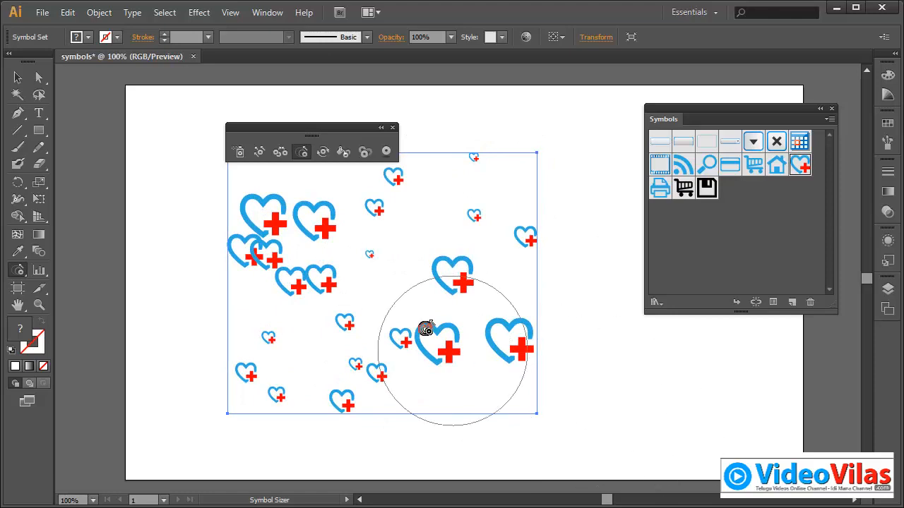
# Step: Rotate the hearts at the right, upper-left and lower-left of the set in different directions with the Symbol Spinner
pyautogui.click(324, 156)
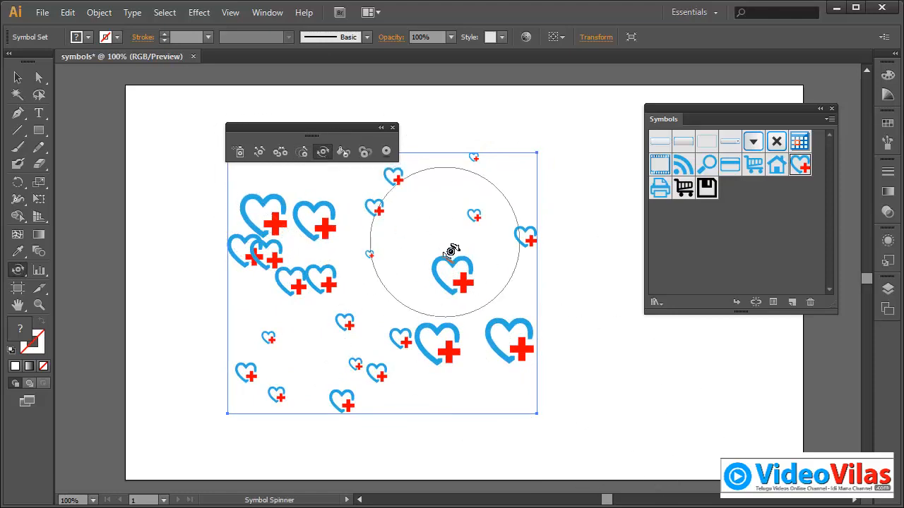
pyautogui.moveTo(465, 249); pyautogui.dragTo(484, 268)
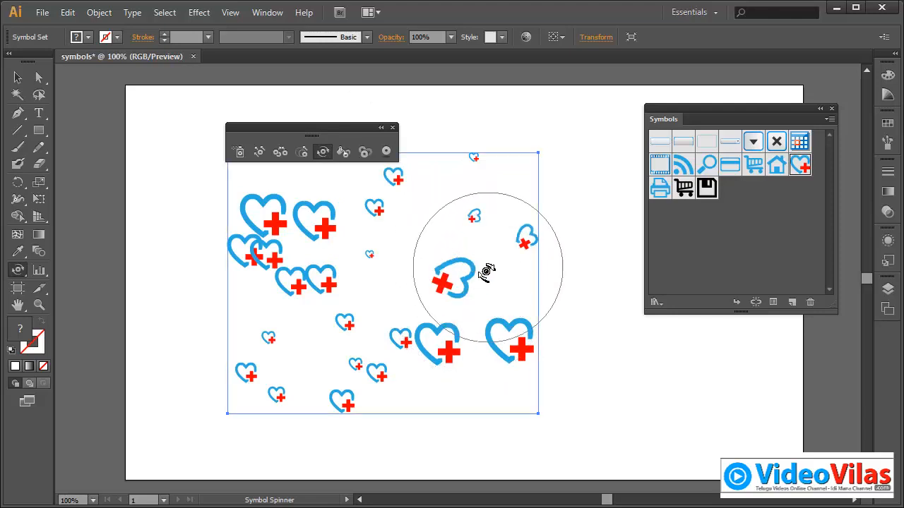
pyautogui.moveTo(332, 229); pyautogui.dragTo(259, 215)
pyautogui.moveTo(248, 213)
pyautogui.mouseDown()
pyautogui.moveTo(233, 211)
pyautogui.moveTo(232, 226)
pyautogui.mouseUp()
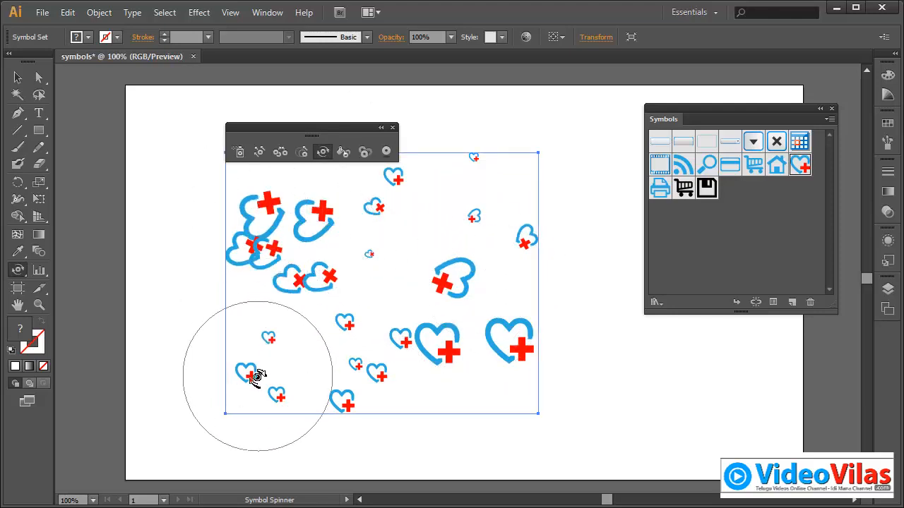
pyautogui.moveTo(258, 375)
pyautogui.mouseDown()
pyautogui.moveTo(286, 400)
pyautogui.moveTo(332, 400)
pyautogui.moveTo(359, 405)
pyautogui.mouseUp()
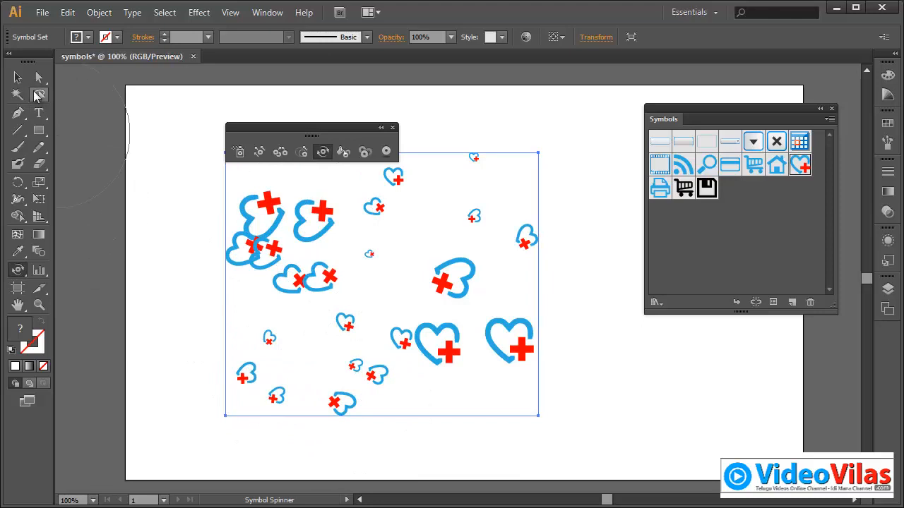
# Step: Rotate the whole symbol set slightly counterclockwise, and turn the hearts around its lower centre with the Symbol Spinner
pyautogui.click(21, 79)
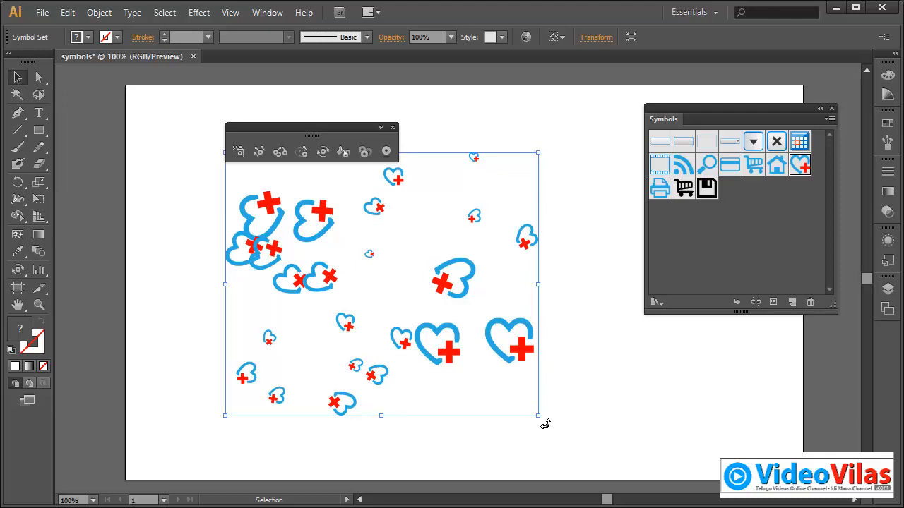
pyautogui.moveTo(545, 423)
pyautogui.mouseDown()
pyautogui.moveTo(573, 394)
pyautogui.moveTo(553, 432)
pyautogui.mouseUp()
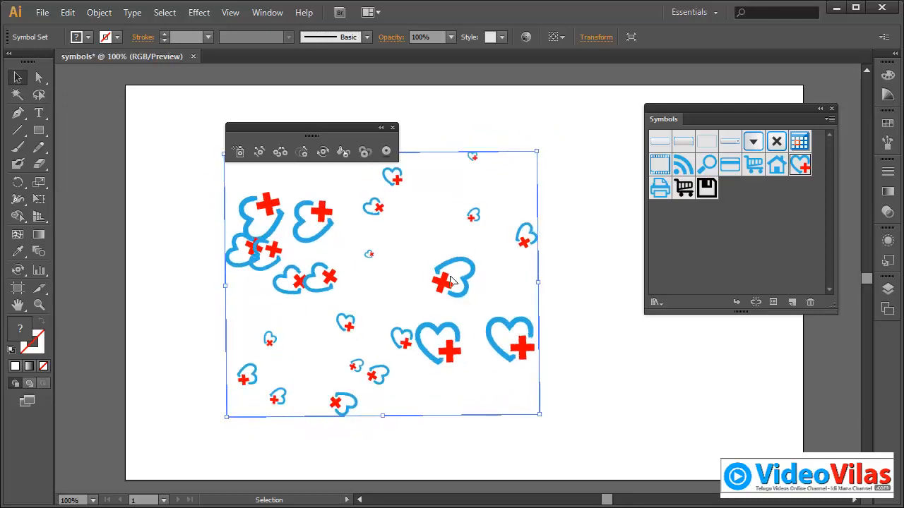
pyautogui.click(322, 151)
pyautogui.moveTo(430, 342)
pyautogui.mouseDown()
pyautogui.moveTo(381, 337)
pyautogui.moveTo(357, 408)
pyautogui.moveTo(339, 321)
pyautogui.moveTo(281, 313)
pyautogui.moveTo(273, 374)
pyautogui.moveTo(302, 332)
pyautogui.moveTo(437, 231)
pyautogui.moveTo(400, 187)
pyautogui.mouseUp()
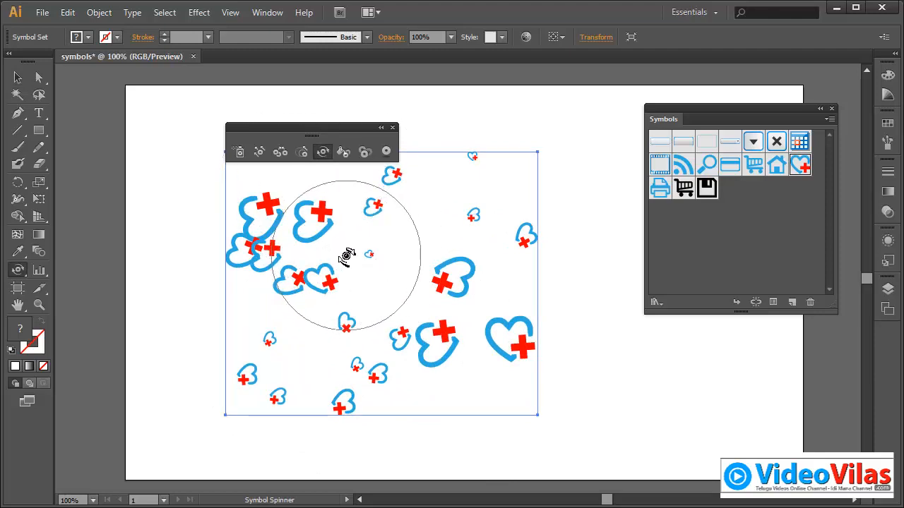
# Step: Pick a colour from the green-to-cyan part of the colour spectrum and tint hearts in the set with the Symbol Stainer
pyautogui.click(345, 153)
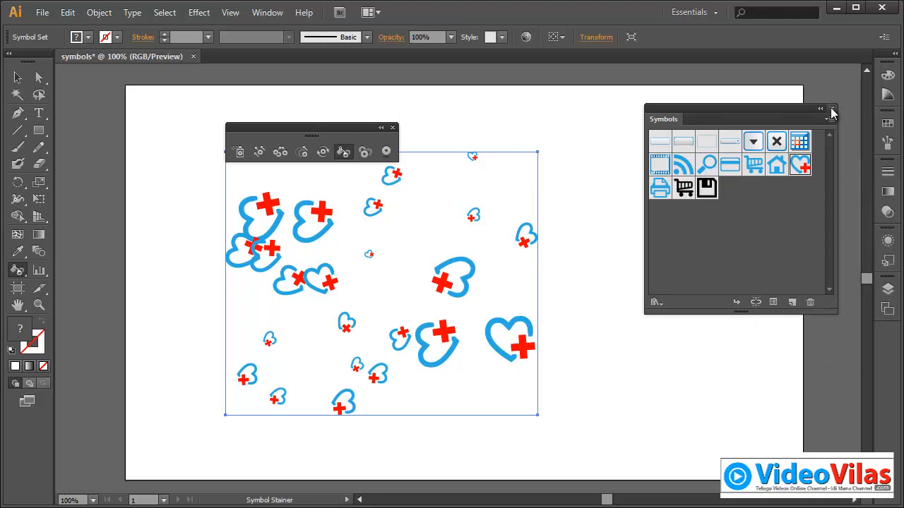
pyautogui.click(887, 75)
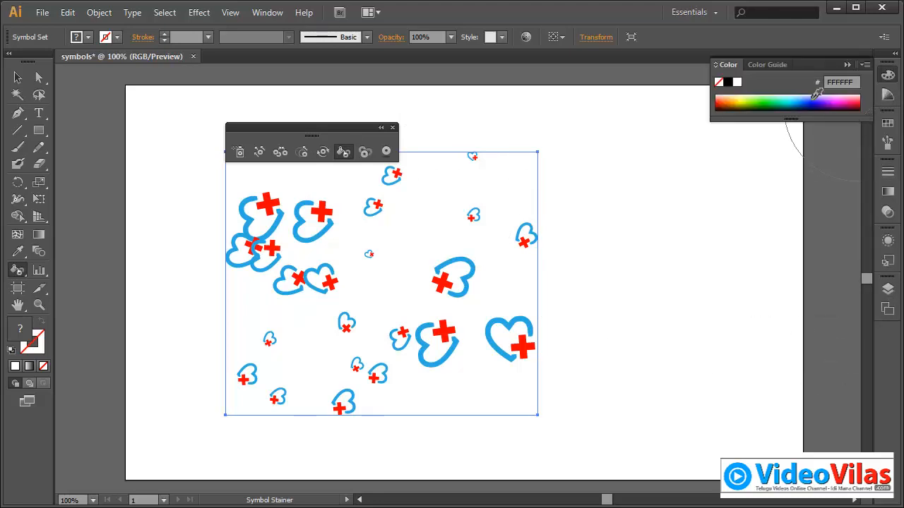
pyautogui.click(783, 105)
pyautogui.moveTo(510, 262)
pyautogui.mouseDown()
pyautogui.moveTo(461, 269)
pyautogui.moveTo(423, 372)
pyautogui.moveTo(321, 258)
pyautogui.moveTo(243, 190)
pyautogui.moveTo(268, 242)
pyautogui.moveTo(289, 377)
pyautogui.moveTo(317, 391)
pyautogui.moveTo(480, 336)
pyautogui.mouseUp()
# Step: Stain most of the hearts red with FF2215, and tint those around the right centre green with 95FF3F
pyautogui.moveTo(737, 99); pyautogui.dragTo(717, 101)
pyautogui.moveTo(515, 185)
pyautogui.mouseDown()
pyautogui.moveTo(451, 297)
pyautogui.moveTo(317, 334)
pyautogui.moveTo(257, 296)
pyautogui.moveTo(268, 239)
pyautogui.moveTo(512, 182)
pyautogui.moveTo(710, 208)
pyautogui.mouseUp()
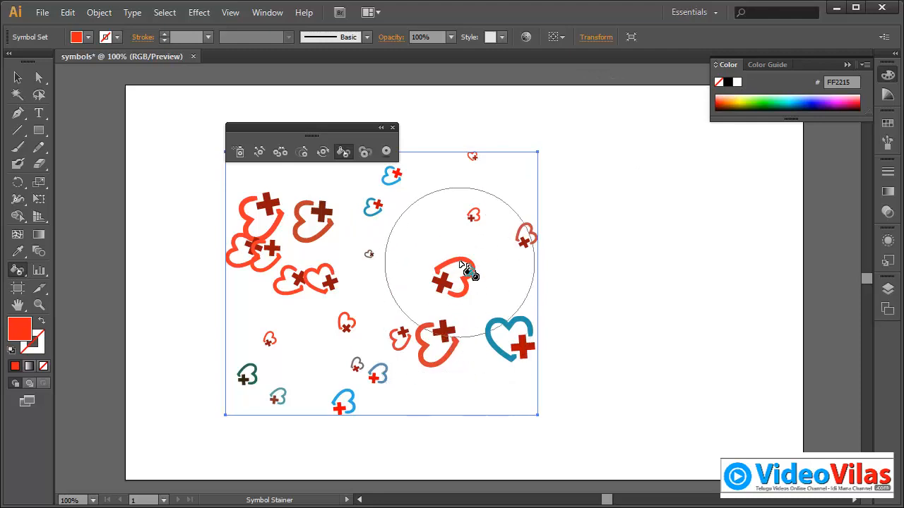
pyautogui.moveTo(784, 101); pyautogui.dragTo(754, 99)
pyautogui.moveTo(441, 272)
pyautogui.mouseDown()
pyautogui.moveTo(487, 364)
pyautogui.moveTo(436, 333)
pyautogui.moveTo(379, 365)
pyautogui.moveTo(433, 246)
pyautogui.moveTo(436, 309)
pyautogui.moveTo(460, 268)
pyautogui.moveTo(437, 349)
pyautogui.mouseUp()
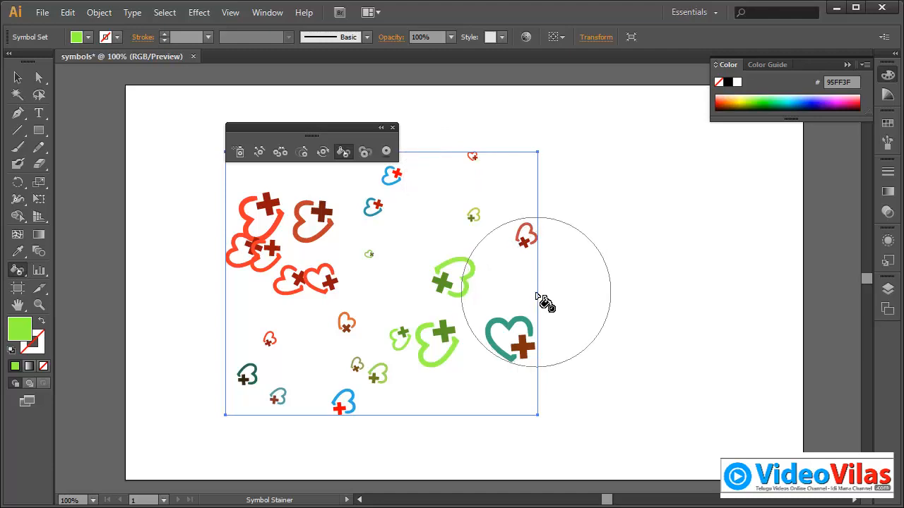
# Step: Fade the hearts across the set to varying transparency with the Symbol Screener
pyautogui.click(366, 155)
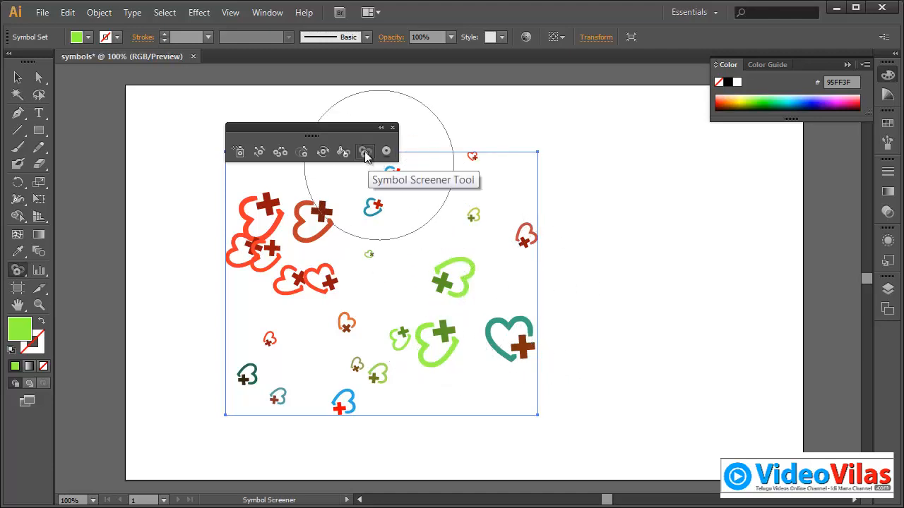
pyautogui.moveTo(332, 262)
pyautogui.mouseDown()
pyautogui.moveTo(277, 241)
pyautogui.moveTo(262, 318)
pyautogui.mouseUp()
pyautogui.moveTo(282, 355)
pyautogui.mouseDown()
pyautogui.moveTo(363, 402)
pyautogui.moveTo(381, 315)
pyautogui.moveTo(452, 254)
pyautogui.moveTo(474, 158)
pyautogui.moveTo(377, 189)
pyautogui.moveTo(444, 271)
pyautogui.moveTo(514, 283)
pyautogui.moveTo(515, 228)
pyautogui.moveTo(485, 321)
pyautogui.moveTo(493, 320)
pyautogui.moveTo(412, 308)
pyautogui.moveTo(399, 402)
pyautogui.moveTo(353, 364)
pyautogui.moveTo(338, 313)
pyautogui.mouseUp()
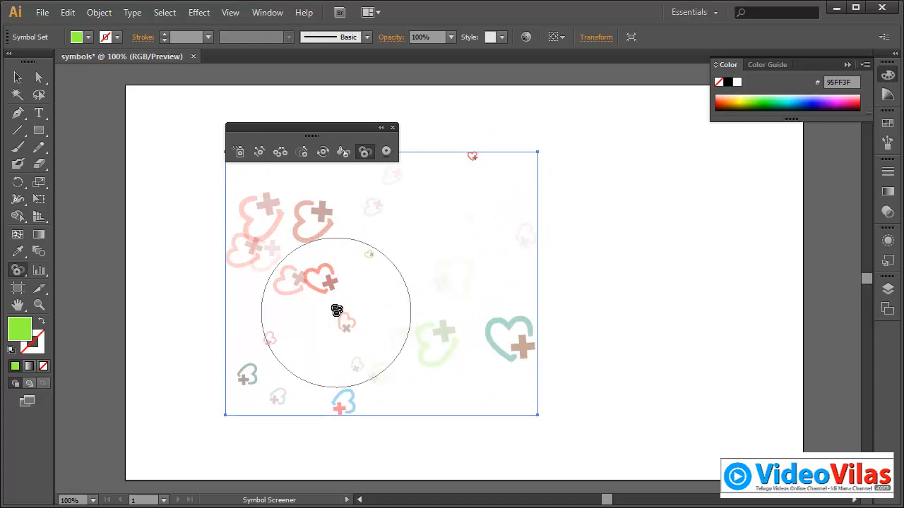
# Step: Set the whole symbol set's opacity to 20% and return it to 100%
pyautogui.click(18, 78)
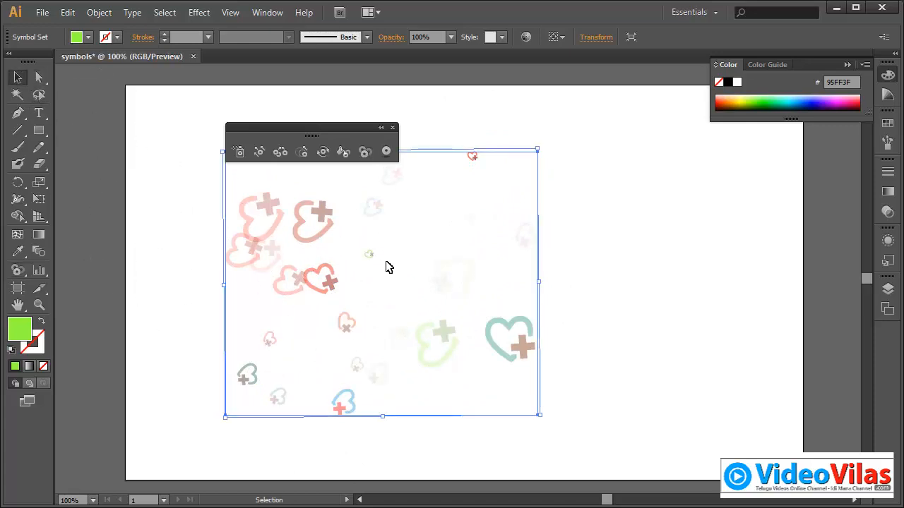
pyautogui.click(484, 162)
pyautogui.click(472, 156)
pyautogui.click(449, 38)
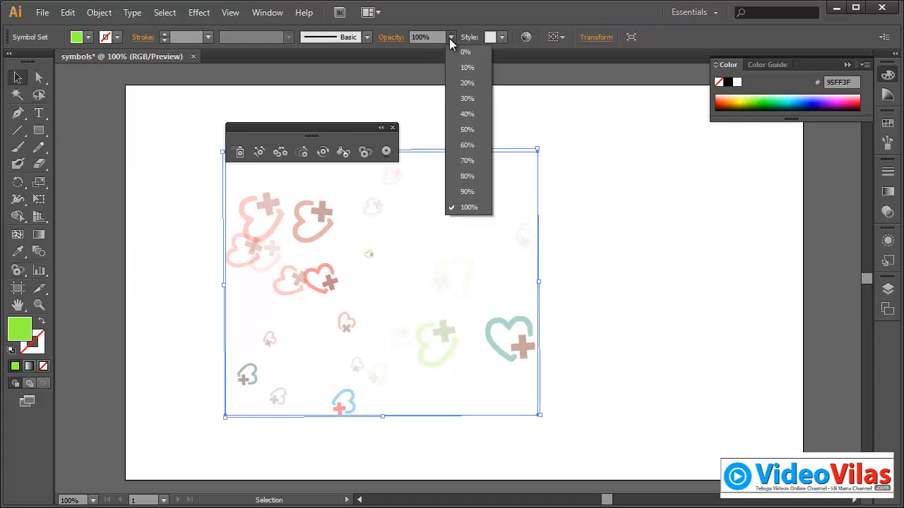
pyautogui.click(462, 84)
pyautogui.click(451, 37)
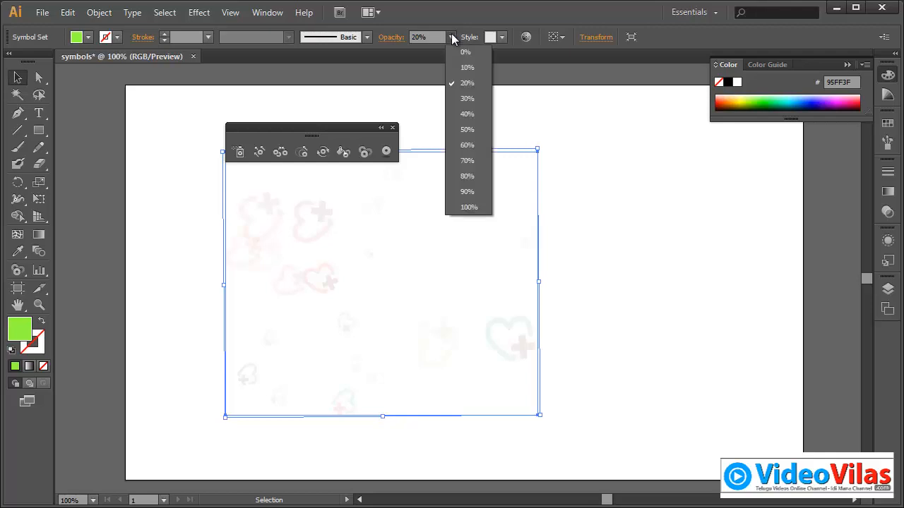
pyautogui.click(484, 205)
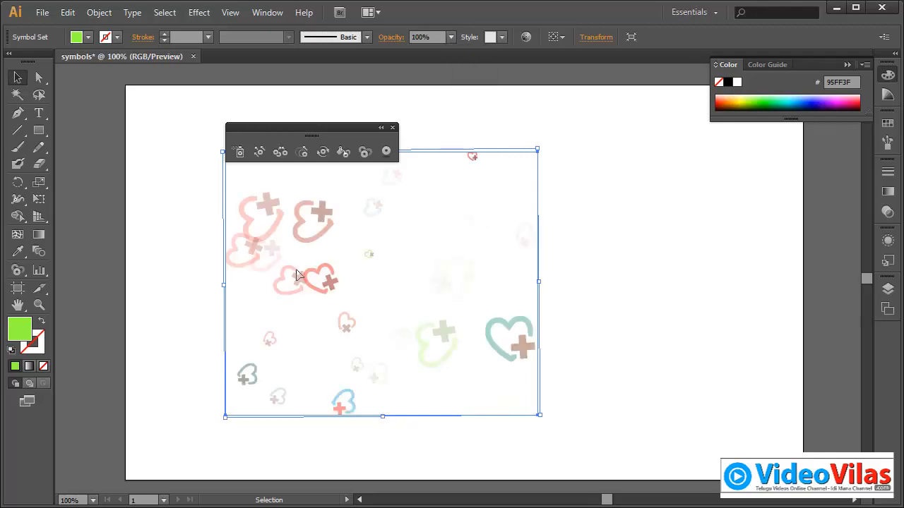
# Step: Fade the left-hand hearts further with the Symbol Screener, and restore all hearts to full opacity
pyautogui.click(366, 152)
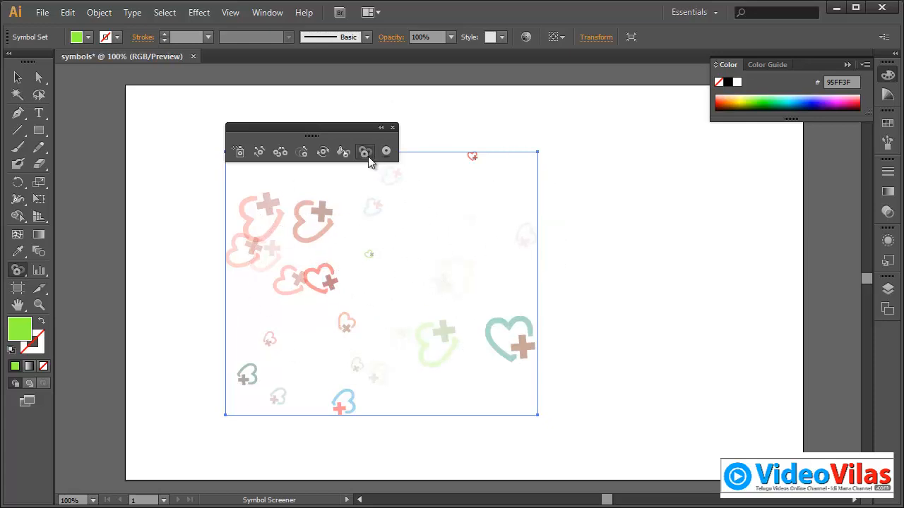
pyautogui.moveTo(276, 220)
pyautogui.mouseDown()
pyautogui.moveTo(296, 309)
pyautogui.moveTo(326, 358)
pyautogui.moveTo(348, 364)
pyautogui.mouseUp()
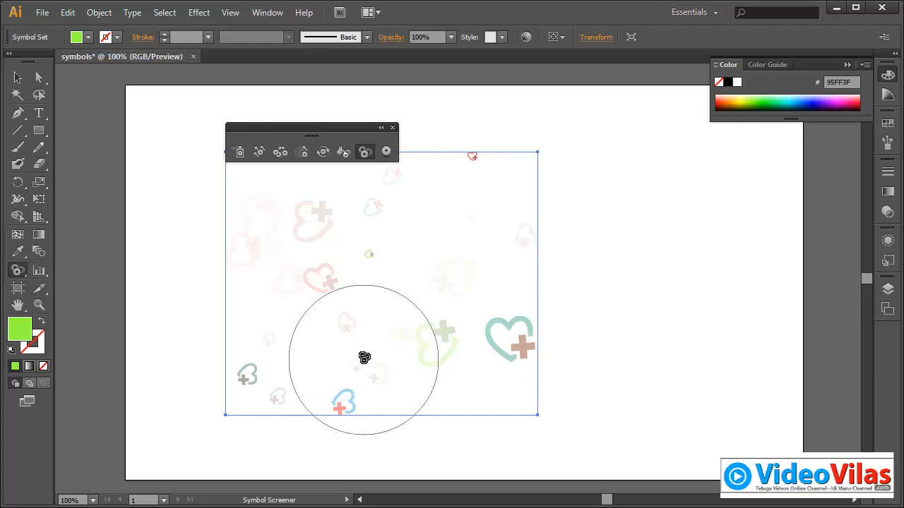
pyautogui.moveTo(316, 318)
pyautogui.mouseDown()
pyautogui.moveTo(322, 339)
pyautogui.moveTo(274, 219)
pyautogui.moveTo(293, 204)
pyautogui.moveTo(328, 245)
pyautogui.moveTo(335, 202)
pyautogui.moveTo(322, 197)
pyautogui.moveTo(523, 247)
pyautogui.moveTo(547, 325)
pyautogui.moveTo(524, 310)
pyautogui.moveTo(413, 321)
pyautogui.moveTo(356, 393)
pyautogui.moveTo(284, 421)
pyautogui.moveTo(270, 285)
pyautogui.moveTo(273, 360)
pyautogui.moveTo(349, 199)
pyautogui.moveTo(421, 243)
pyautogui.moveTo(438, 239)
pyautogui.moveTo(397, 257)
pyautogui.moveTo(186, 194)
pyautogui.moveTo(280, 309)
pyautogui.moveTo(443, 318)
pyautogui.moveTo(511, 348)
pyautogui.moveTo(541, 349)
pyautogui.mouseUp()
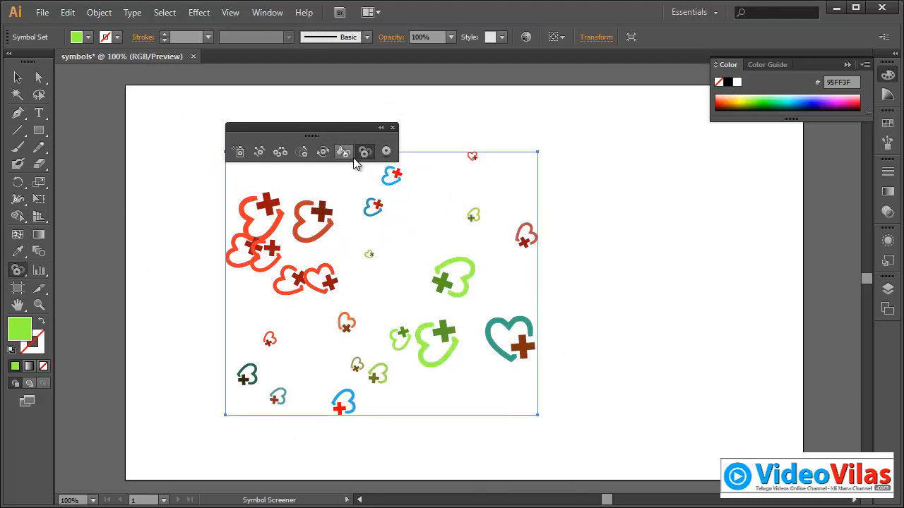
# Step: Move the floating symbolism palette above the heart set and show the available graphic styles
pyautogui.moveTo(367, 128); pyautogui.dragTo(381, 94)
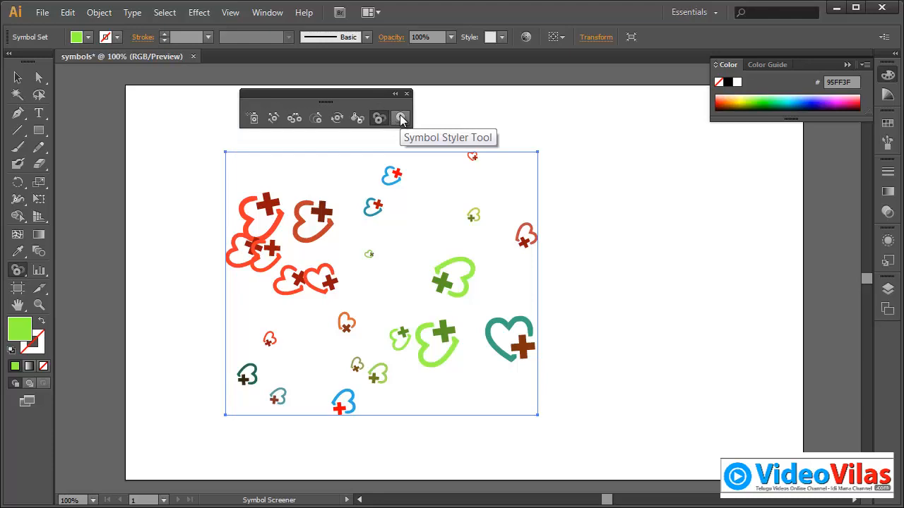
pyautogui.click(400, 120)
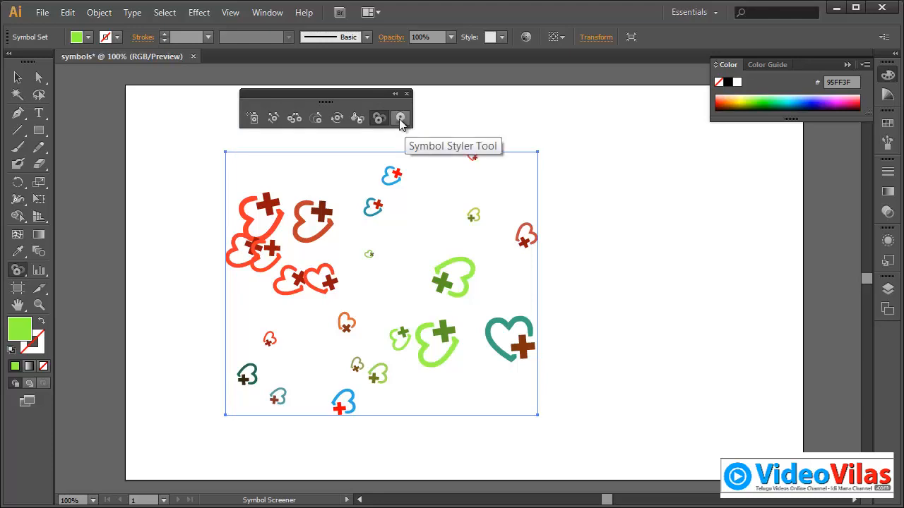
pyautogui.click(891, 241)
pyautogui.click(780, 231)
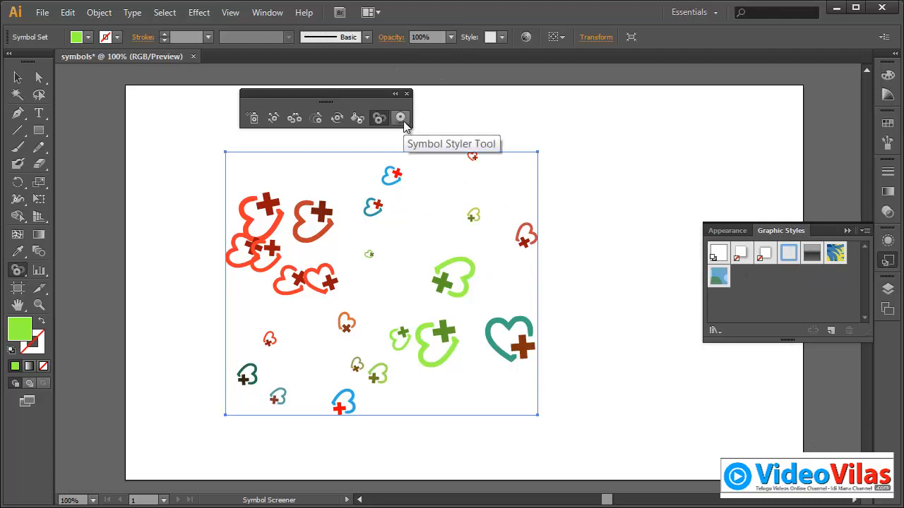
# Step: Collapse the graphic styles and look through the lists of available graphic style libraries and symbol libraries
pyautogui.click(848, 231)
pyautogui.click(264, 13)
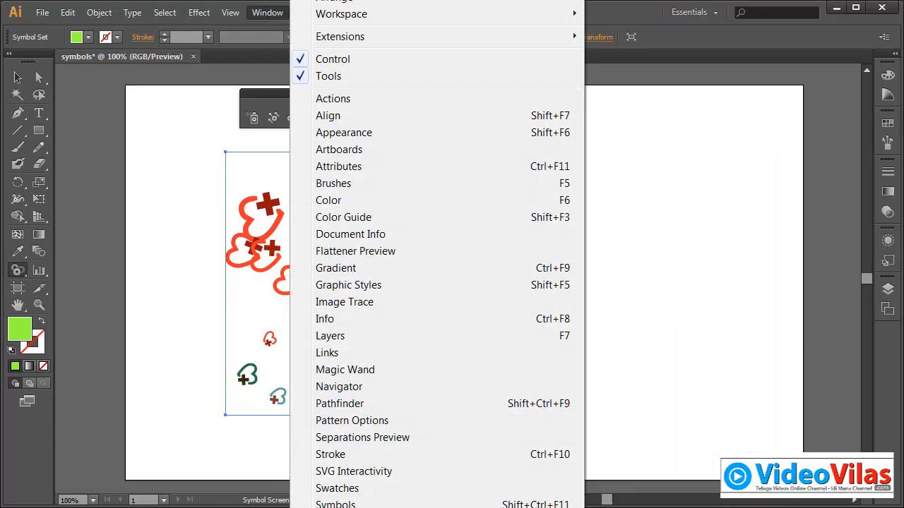
pyautogui.moveTo(438, 507)
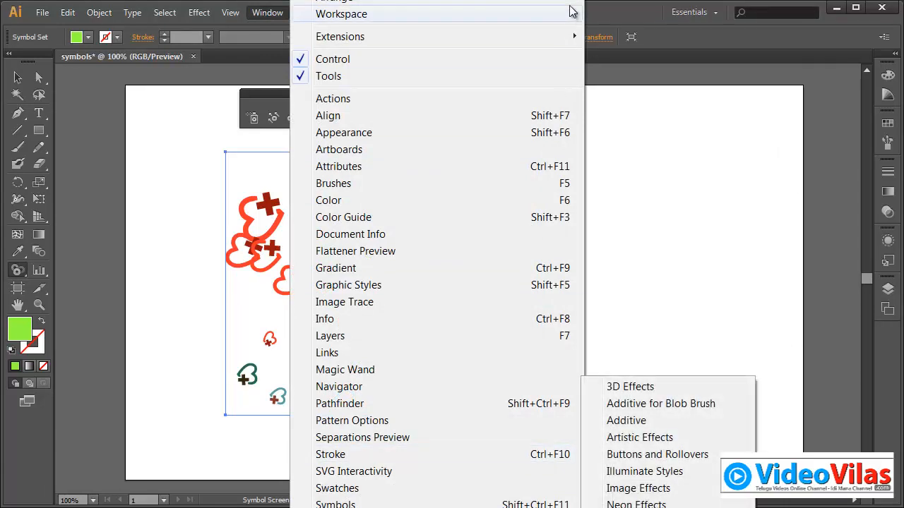
pyautogui.click(609, 13)
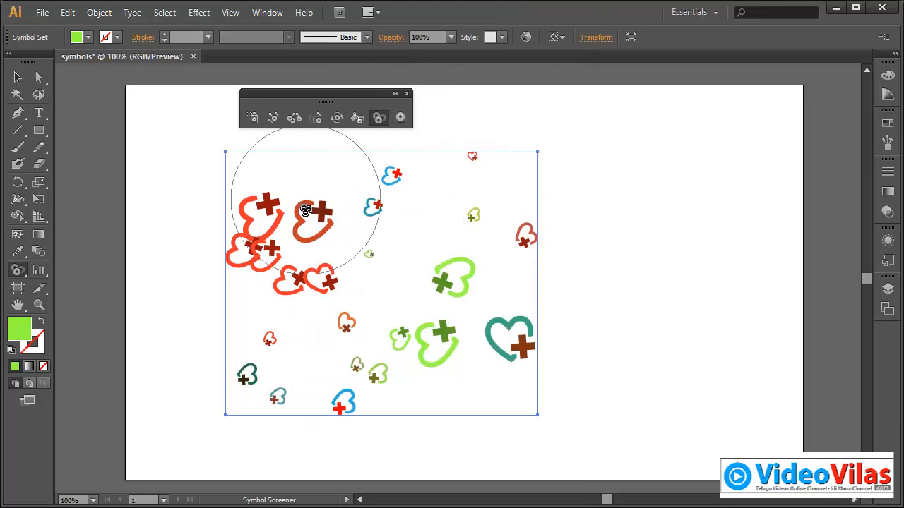
pyautogui.click(274, 17)
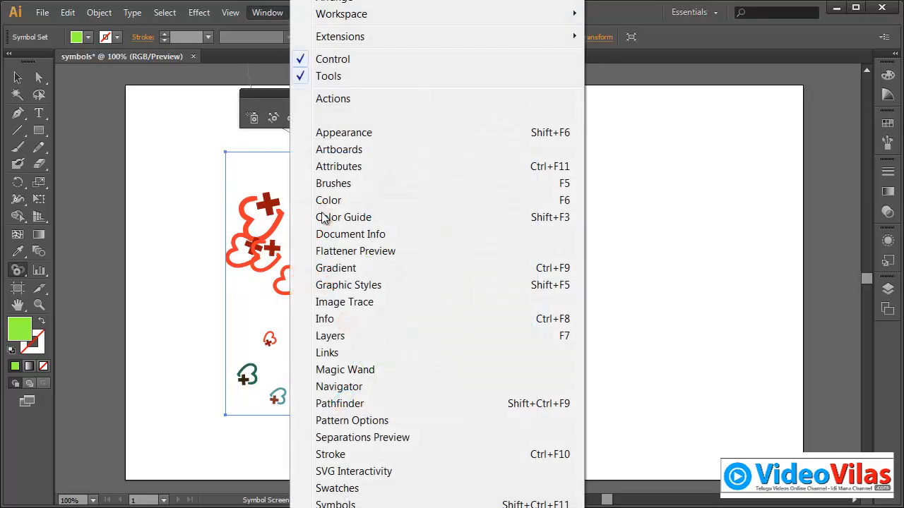
pyautogui.moveTo(367, 507)
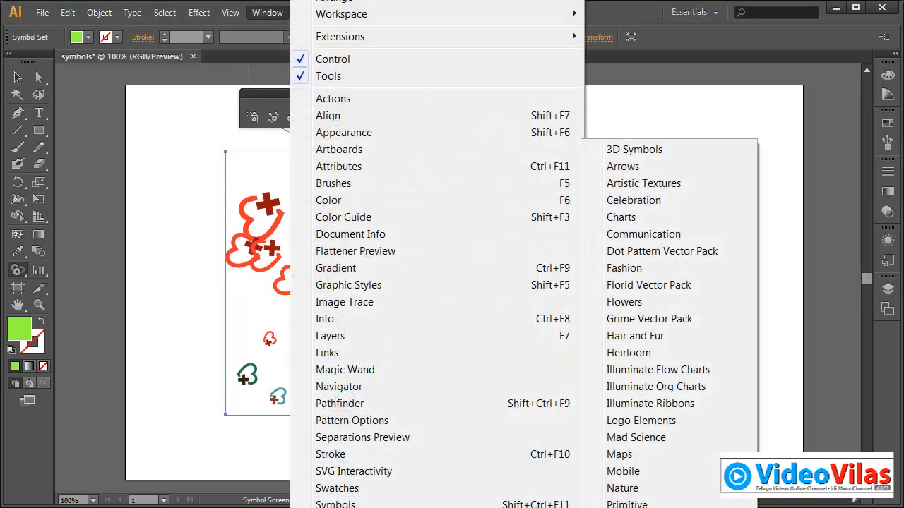
pyautogui.click(620, 12)
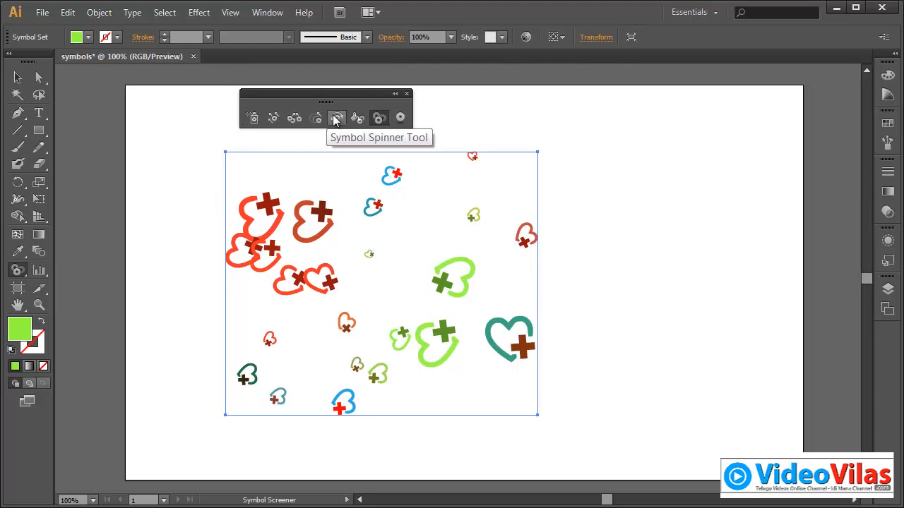
pyautogui.click(378, 122)
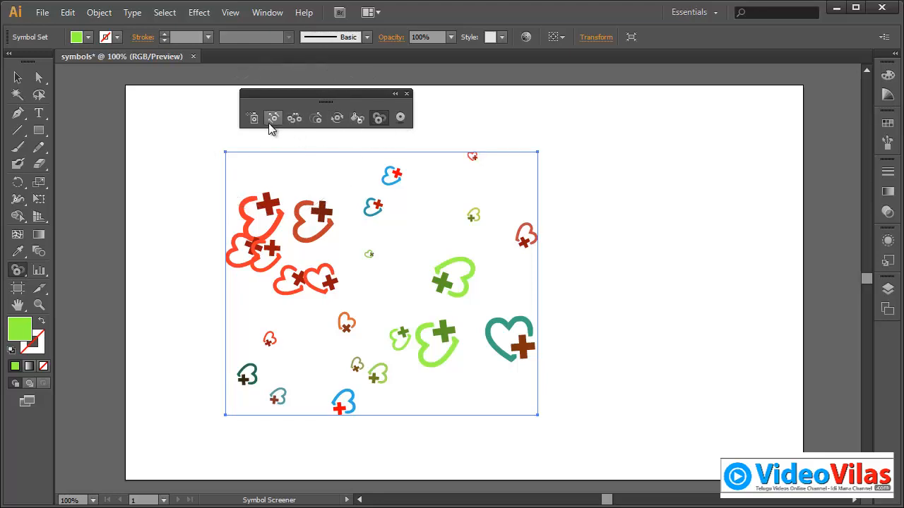
# Step: Delete the whole heart symbol set from the artboard and restore the default white fill and black stroke
pyautogui.click(18, 78)
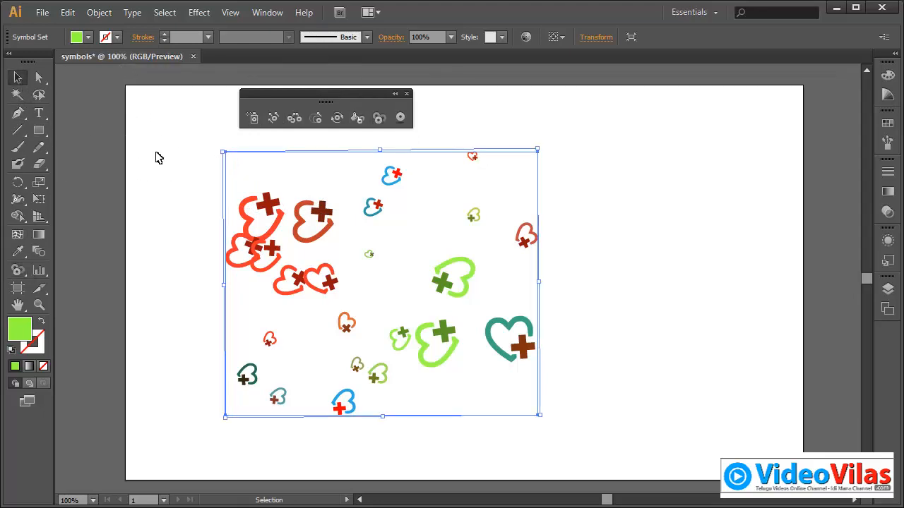
pyautogui.click(201, 182)
pyautogui.click(277, 214)
pyautogui.press('Delete')
pyautogui.press('d')
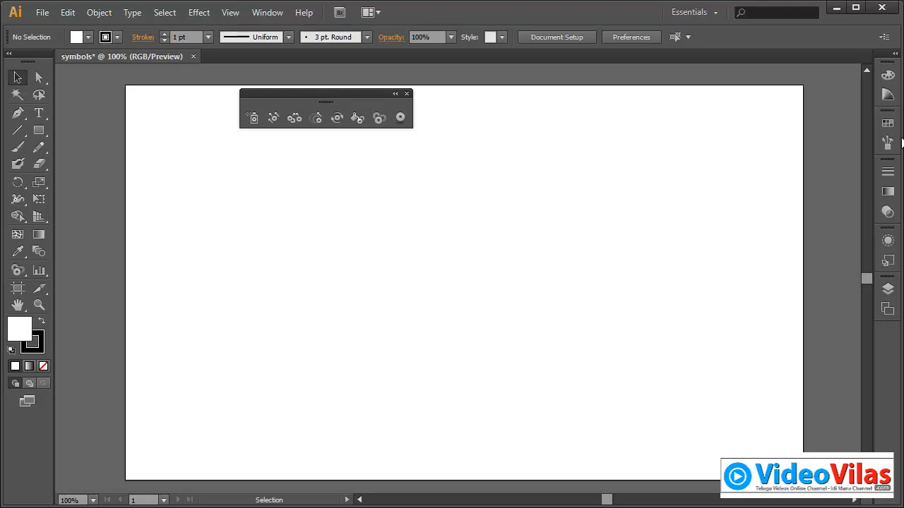
# Step: Show the document's symbols and draw a small five-pointed star in the middle of the artboard with the Star tool
pyautogui.click(268, 14)
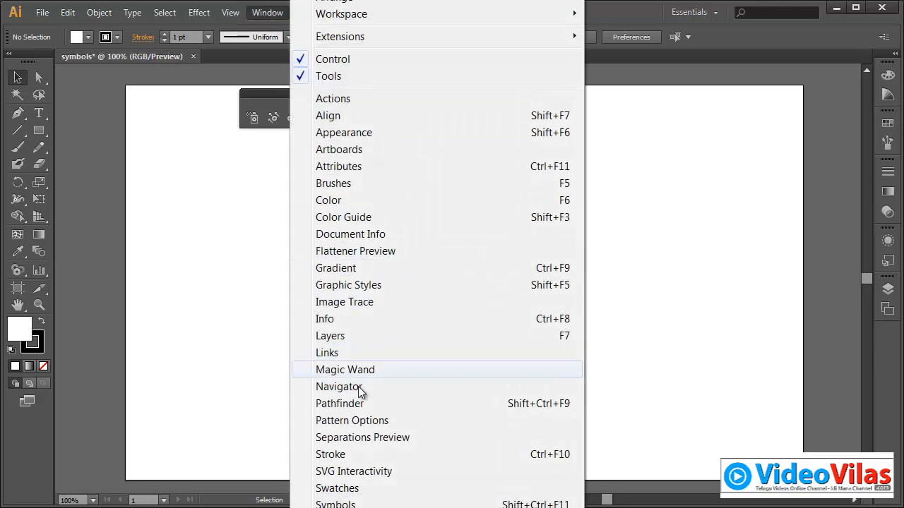
pyautogui.click(382, 503)
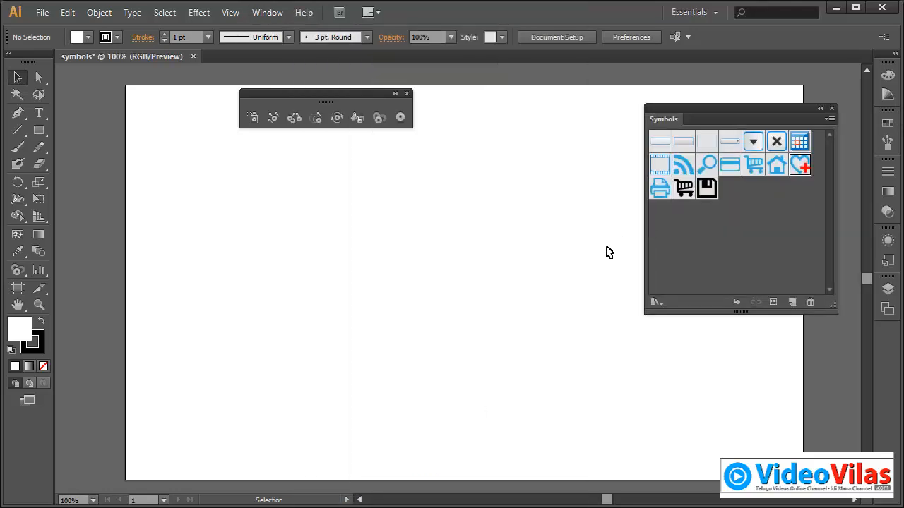
pyautogui.click(39, 113)
pyautogui.click(39, 131)
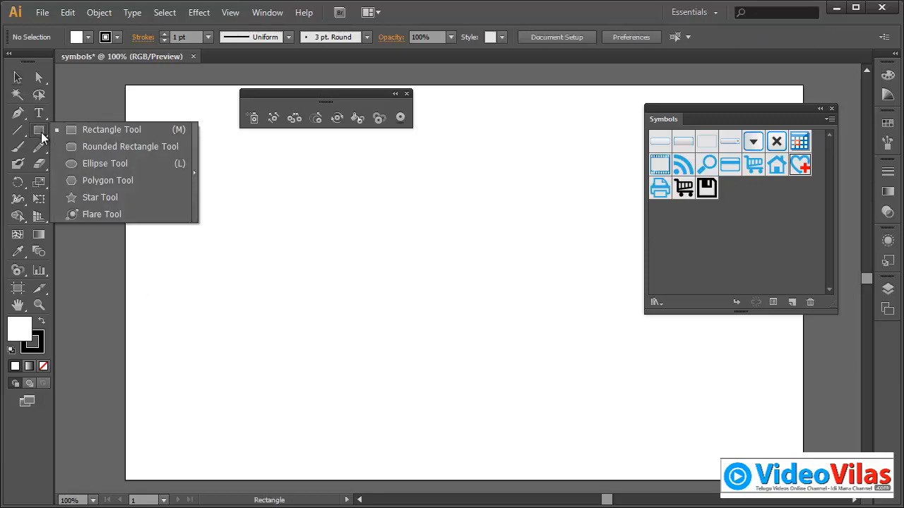
pyautogui.click(89, 197)
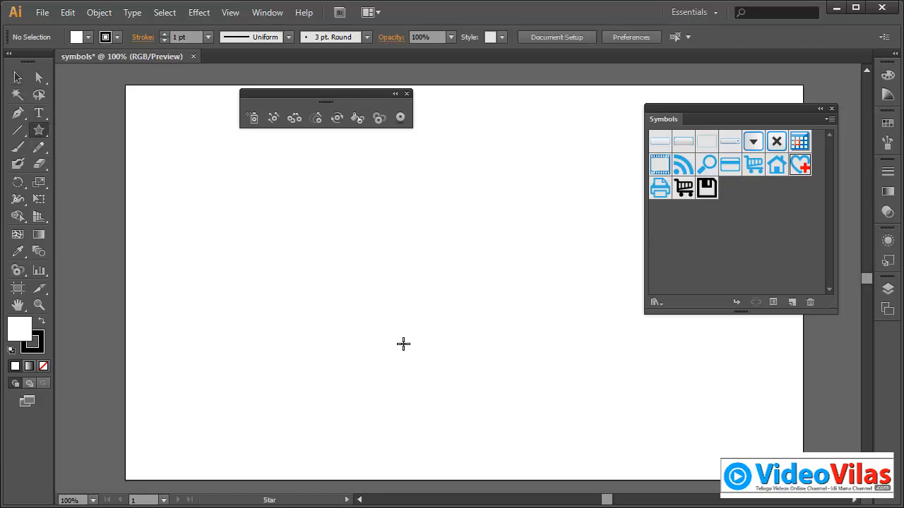
pyautogui.moveTo(435, 283)
pyautogui.mouseDown()
pyautogui.moveTo(444, 294)
pyautogui.moveTo(706, 234)
pyautogui.mouseUp()
pyautogui.click(18, 77)
# Step: Add the drawn star to the document's symbols as a Movie Clip symbol named Star
pyautogui.click(268, 208)
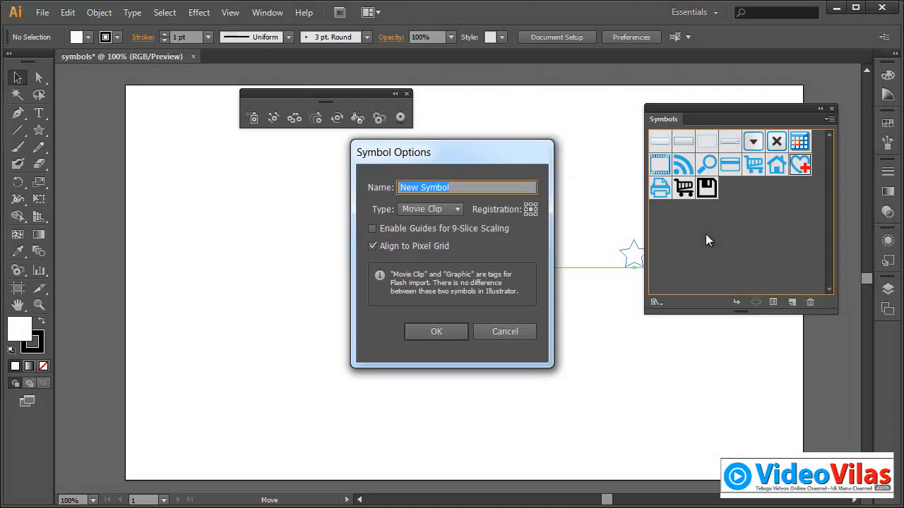
pyautogui.click(434, 207)
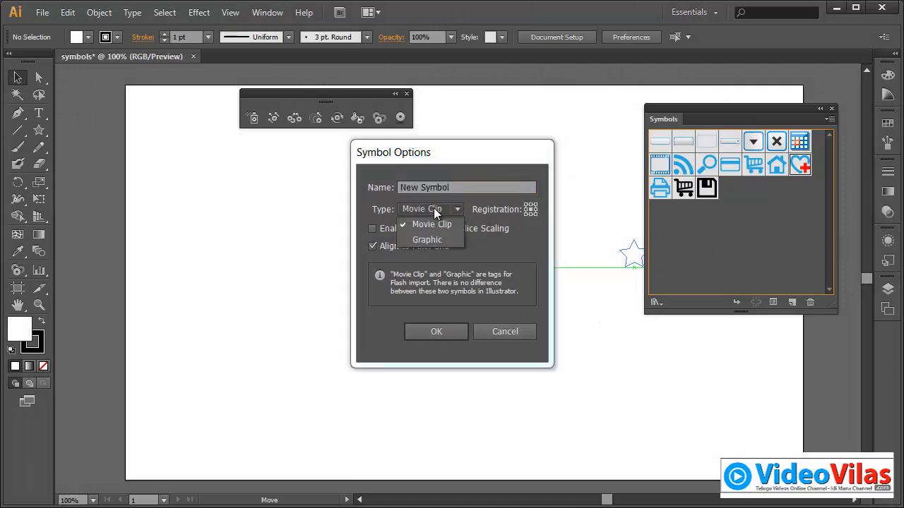
pyautogui.click(517, 251)
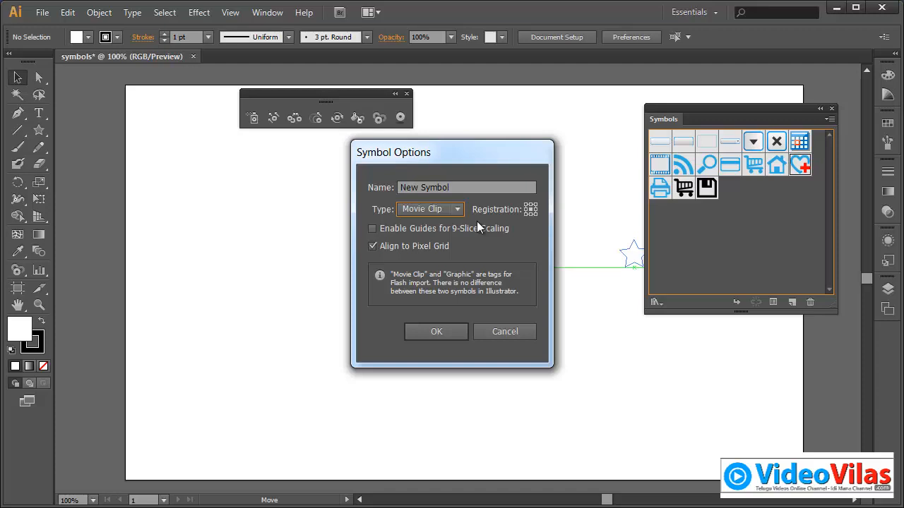
pyautogui.click(437, 231)
pyautogui.click(436, 232)
pyautogui.moveTo(465, 192); pyautogui.dragTo(353, 198)
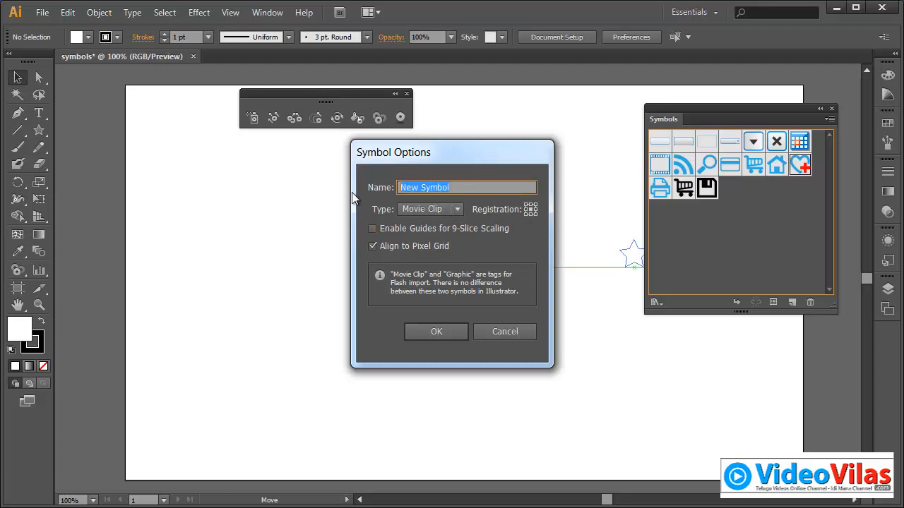
pyautogui.write('Star')
pyautogui.click(450, 328)
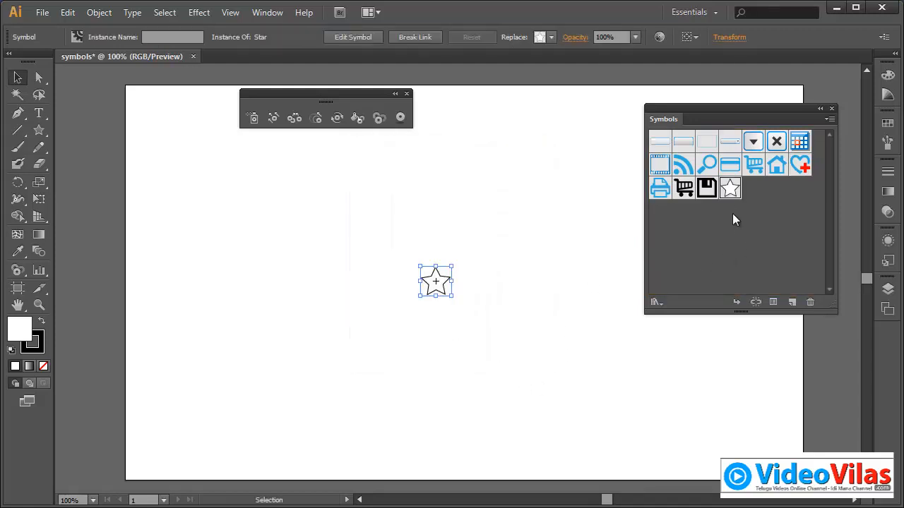
# Step: Delete the star instance from the artboard and spray a set of Star symbols across its middle
pyautogui.click(463, 271)
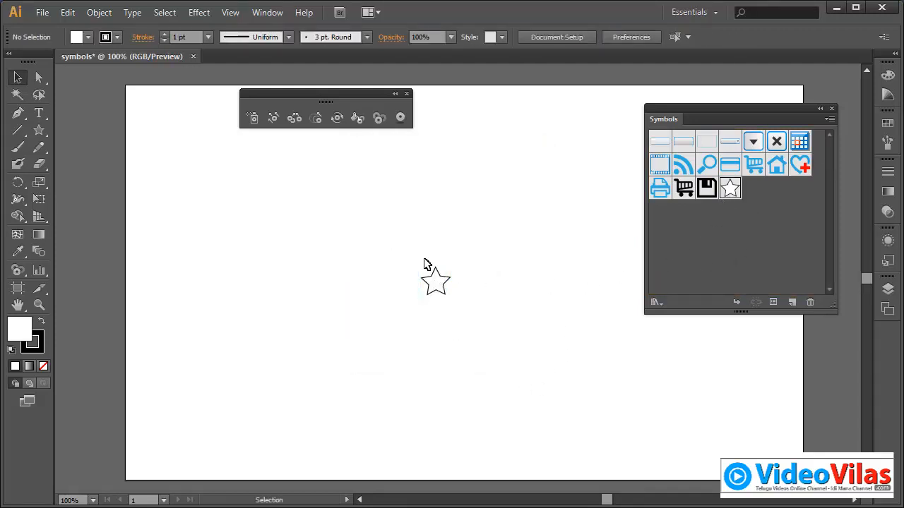
pyautogui.moveTo(424, 261); pyautogui.dragTo(460, 313)
pyautogui.press('Delete')
pyautogui.click(253, 117)
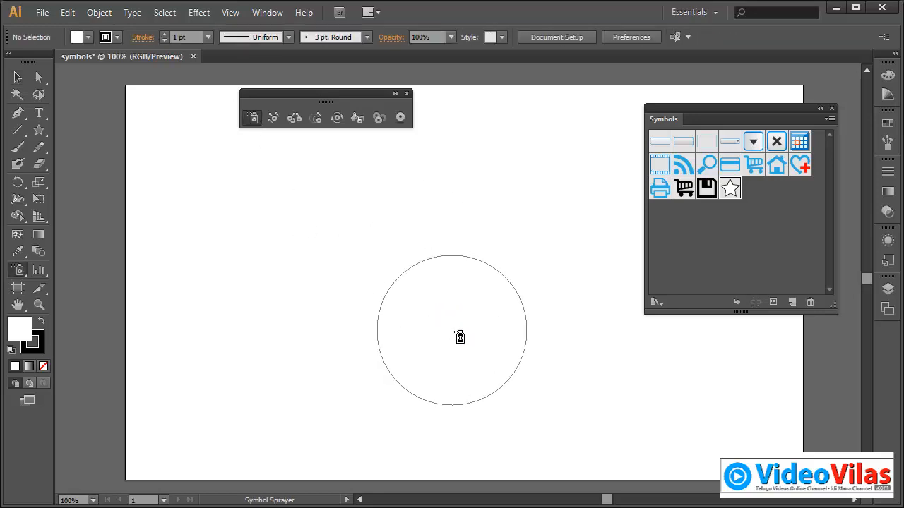
pyautogui.moveTo(460, 337)
pyautogui.mouseDown()
pyautogui.moveTo(301, 358)
pyautogui.moveTo(405, 221)
pyautogui.moveTo(487, 198)
pyautogui.moveTo(518, 344)
pyautogui.moveTo(548, 403)
pyautogui.mouseUp()
# Step: Move the stars in the set's upper-left area with the Symbol Shifter and adjust their spacing with the Symbol Scruncher
pyautogui.click(274, 117)
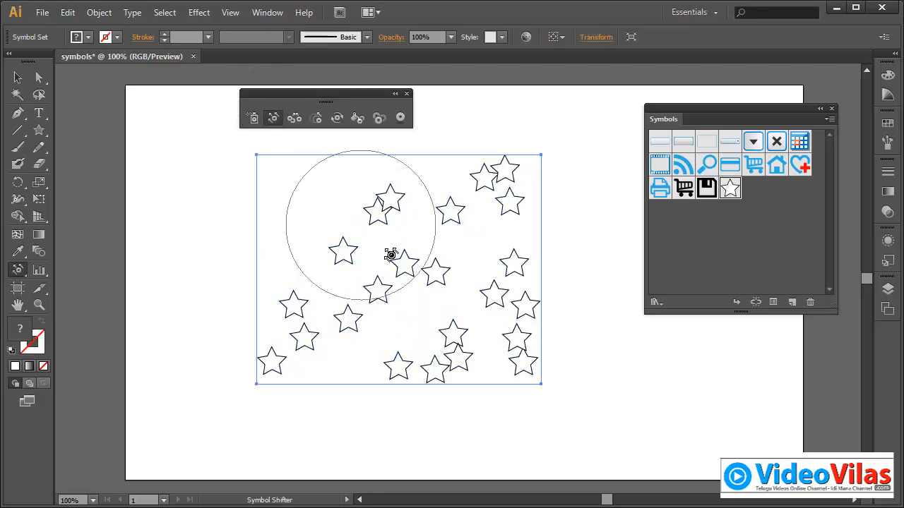
pyautogui.moveTo(390, 255)
pyautogui.mouseDown()
pyautogui.moveTo(371, 283)
pyautogui.moveTo(332, 275)
pyautogui.mouseUp()
pyautogui.click(294, 118)
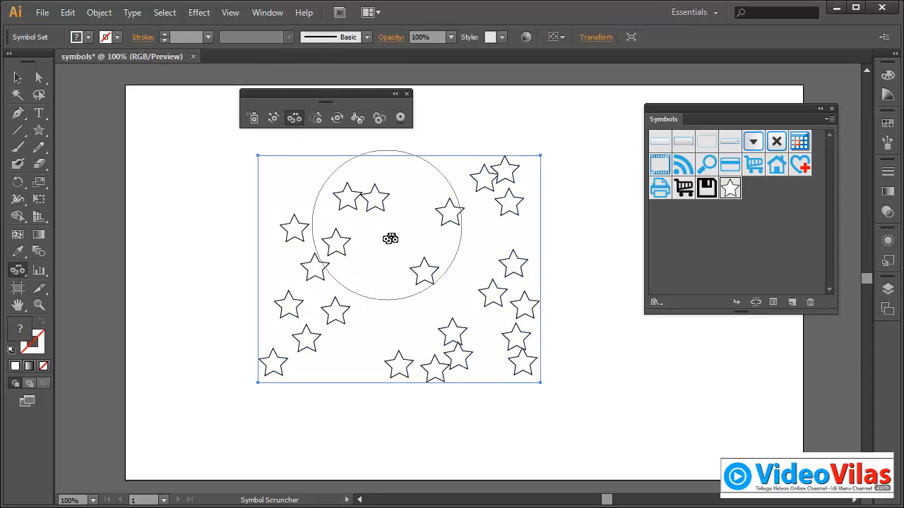
pyautogui.moveTo(390, 238)
pyautogui.mouseDown()
pyautogui.moveTo(375, 271)
pyautogui.moveTo(426, 287)
pyautogui.moveTo(465, 275)
pyautogui.moveTo(346, 226)
pyautogui.mouseUp()
# Step: Enlarge the upper-left stars with the Symbol Sizer and rotate them with the Symbol Spinner
pyautogui.click(316, 118)
pyautogui.click(337, 118)
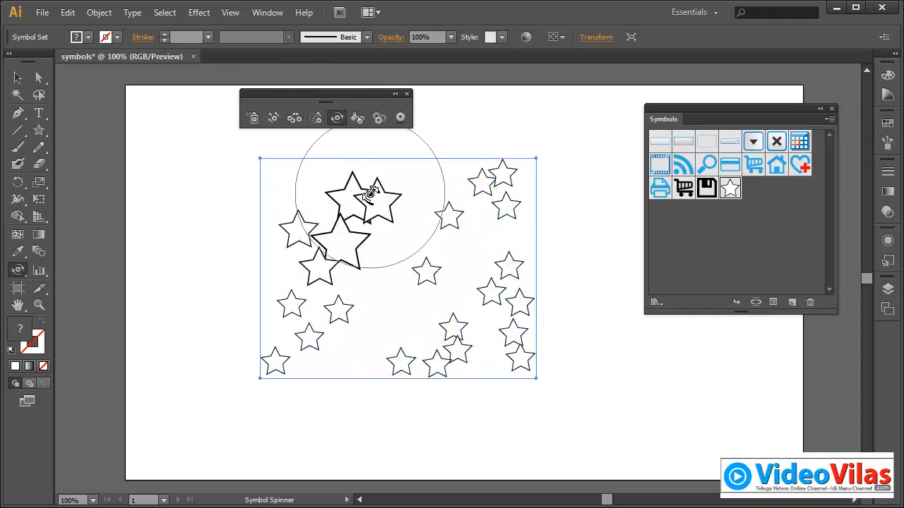
pyautogui.moveTo(368, 194)
pyautogui.mouseDown()
pyautogui.moveTo(379, 250)
pyautogui.moveTo(335, 208)
pyautogui.mouseUp()
# Step: Try to fade the upper stars of the set with the Symbol Screener
pyautogui.click(358, 117)
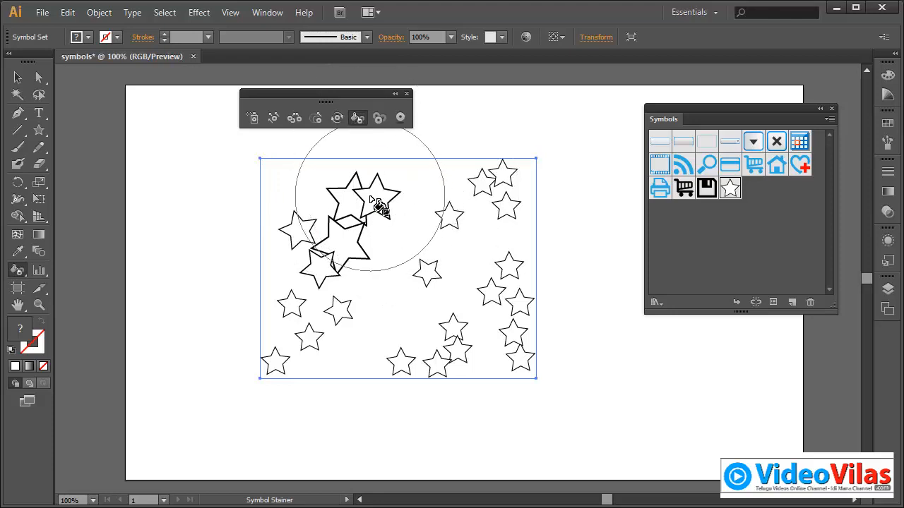
pyautogui.click(384, 120)
pyautogui.moveTo(378, 191)
pyautogui.mouseDown()
pyautogui.moveTo(320, 322)
pyautogui.moveTo(367, 348)
pyautogui.moveTo(478, 278)
pyautogui.moveTo(500, 196)
pyautogui.moveTo(485, 219)
pyautogui.moveTo(408, 214)
pyautogui.moveTo(358, 235)
pyautogui.moveTo(288, 309)
pyautogui.moveTo(302, 282)
pyautogui.moveTo(329, 263)
pyautogui.moveTo(416, 280)
pyautogui.moveTo(521, 175)
pyautogui.moveTo(497, 118)
pyautogui.moveTo(490, 166)
pyautogui.mouseUp()
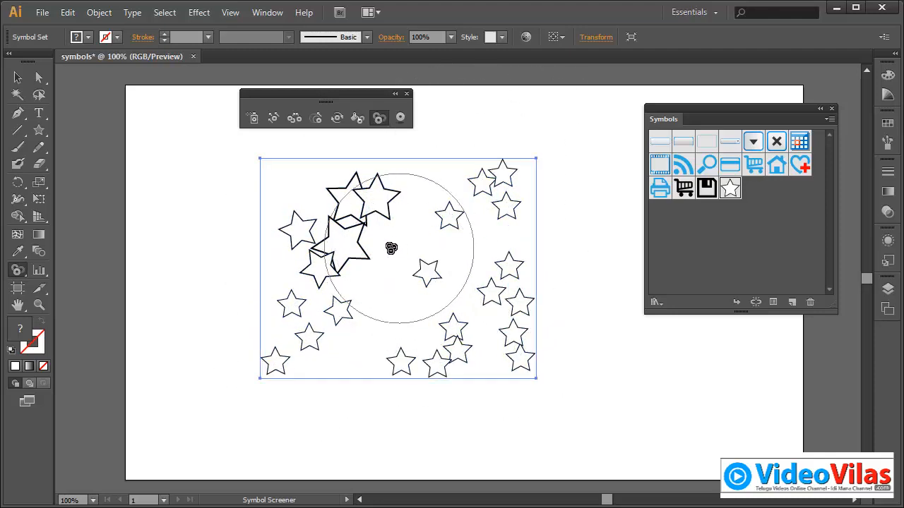
# Step: Close the floating symbolism palette, then clear the star set from the artboard and restore the default fill and stroke
pyautogui.click(407, 93)
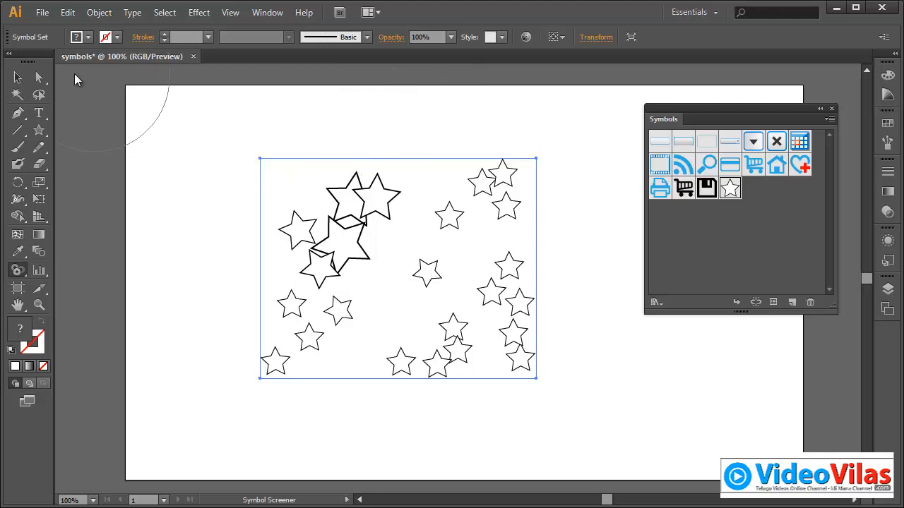
pyautogui.click(17, 77)
pyautogui.click(228, 119)
pyautogui.moveTo(228, 119); pyautogui.dragTo(478, 337)
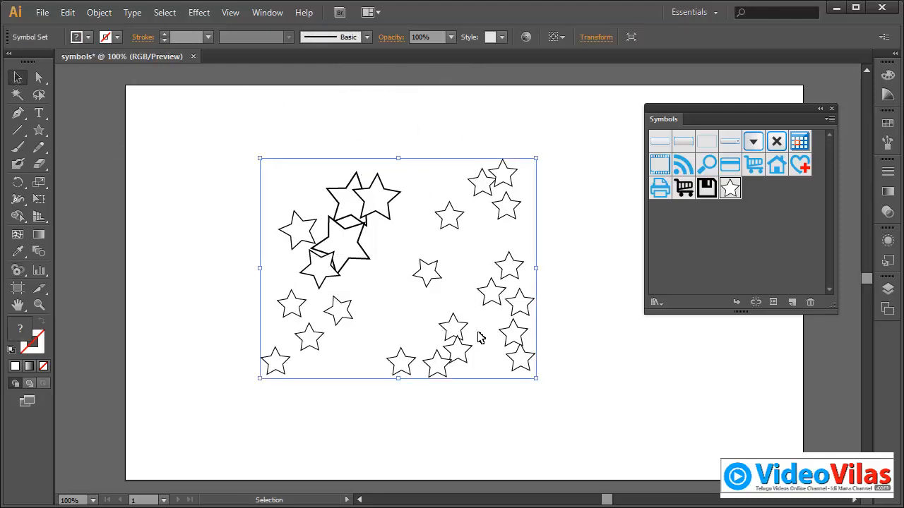
pyautogui.press('Delete')
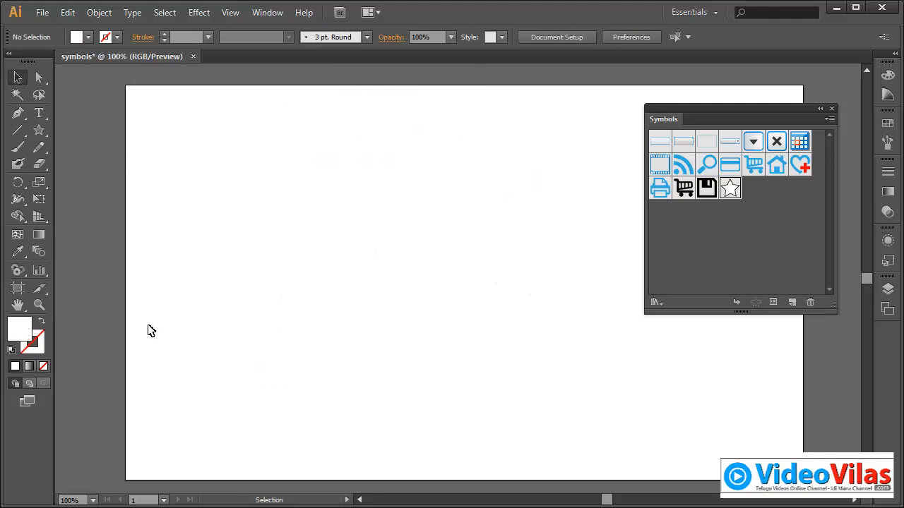
pyautogui.click(11, 350)
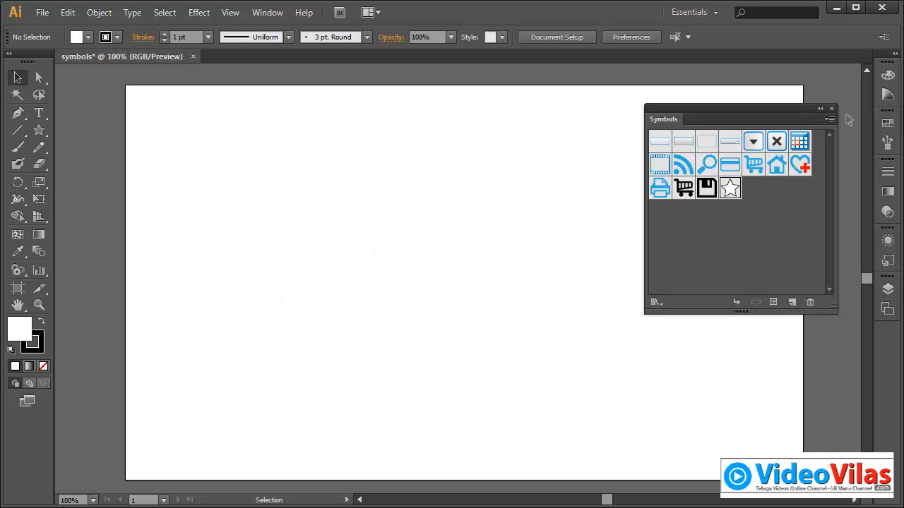
# Step: Close the symbols list, sketch a spiky grass-tuft outline freehand with the Pencil tool, and fill it with dark green
pyautogui.click(831, 108)
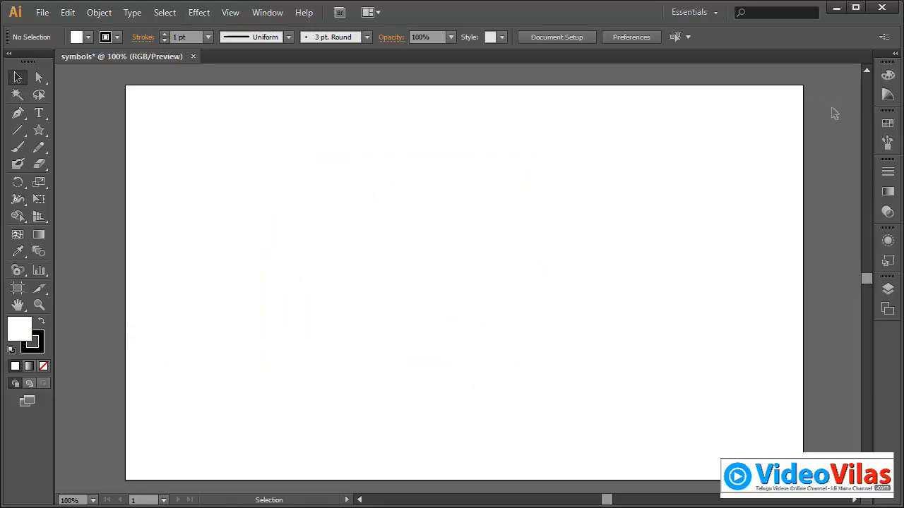
pyautogui.click(38, 147)
pyautogui.moveTo(360, 304)
pyautogui.mouseDown()
pyautogui.moveTo(334, 195)
pyautogui.moveTo(369, 251)
pyautogui.moveTo(376, 189)
pyautogui.moveTo(395, 211)
pyautogui.moveTo(399, 254)
pyautogui.moveTo(412, 219)
pyautogui.moveTo(372, 310)
pyautogui.mouseUp()
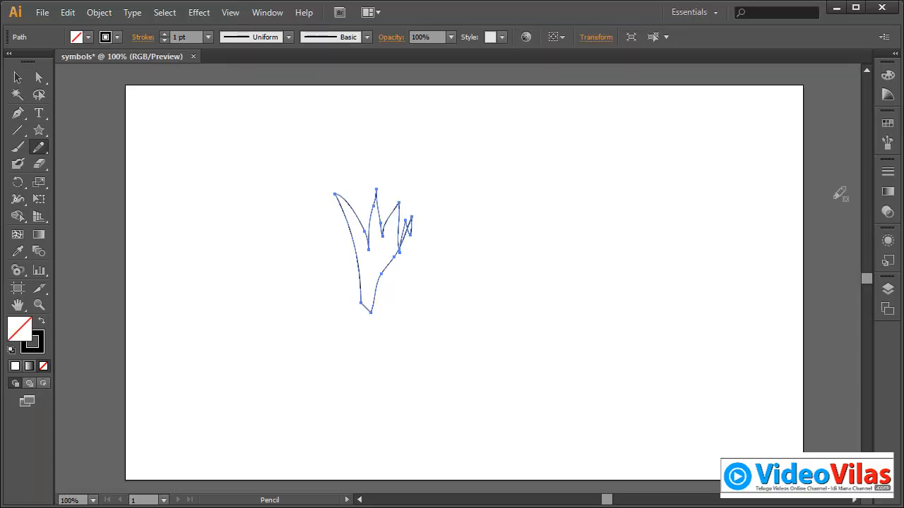
pyautogui.click(887, 123)
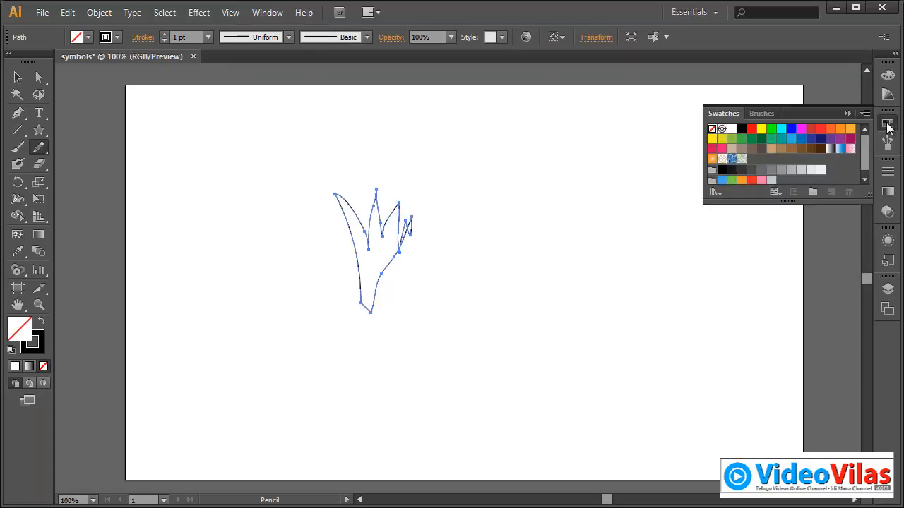
pyautogui.click(761, 138)
pyautogui.click(848, 114)
# Step: Narrow the grass tuft, then place a slimmer copy tilted clockwise so it overlaps the original at the base
pyautogui.click(18, 78)
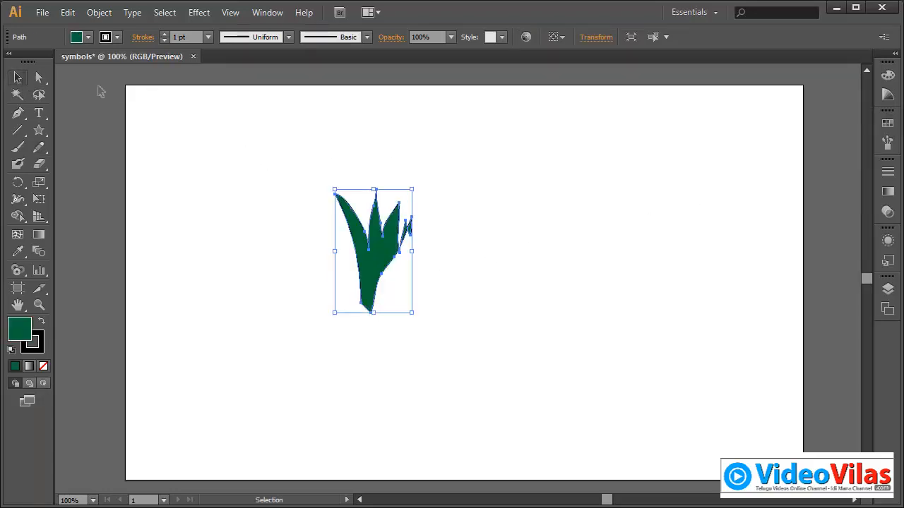
pyautogui.click(212, 152)
pyautogui.click(382, 254)
pyautogui.moveTo(413, 251); pyautogui.dragTo(381, 318)
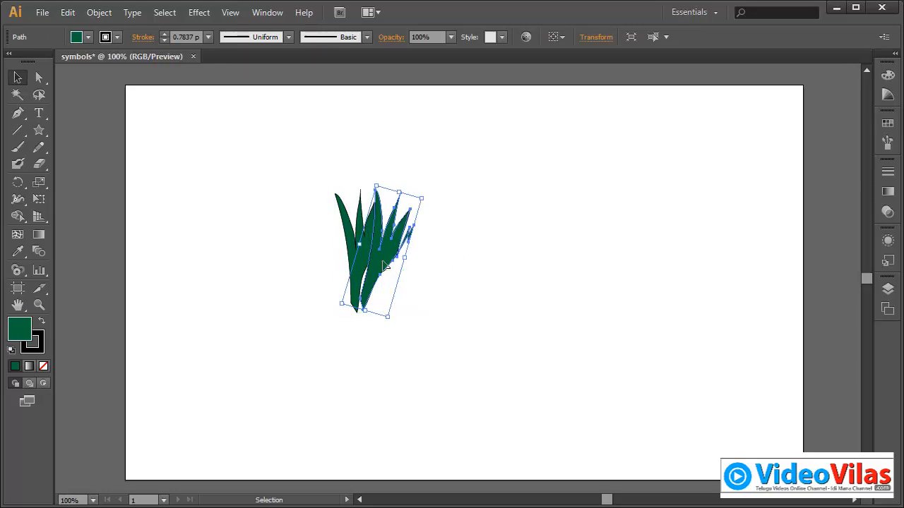
pyautogui.moveTo(386, 266); pyautogui.dragTo(380, 267)
# Step: Fill the tilted grass copy with a lighter green than the original tuft
pyautogui.click(888, 123)
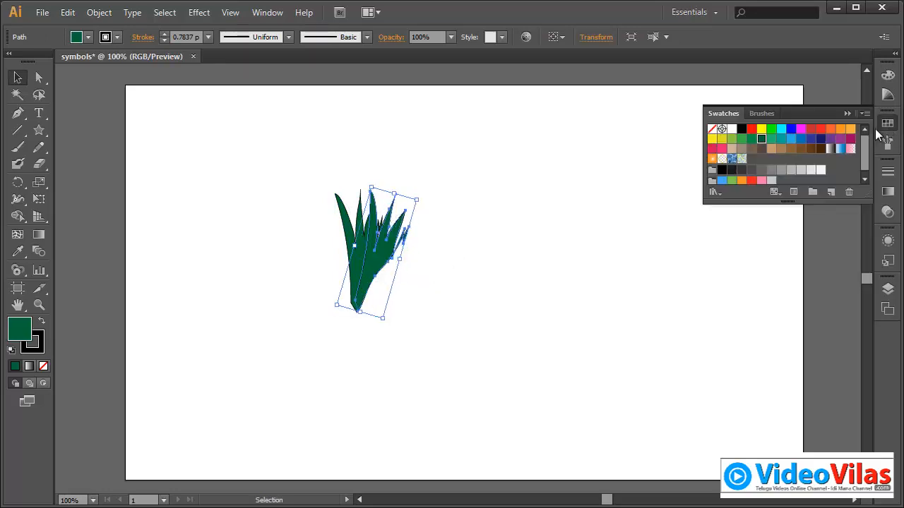
pyautogui.click(761, 146)
pyautogui.click(572, 222)
# Step: Shorten the two overlapping grass tufts and save them together as a new symbol with the default settings
pyautogui.moveTo(286, 156); pyautogui.dragTo(447, 299)
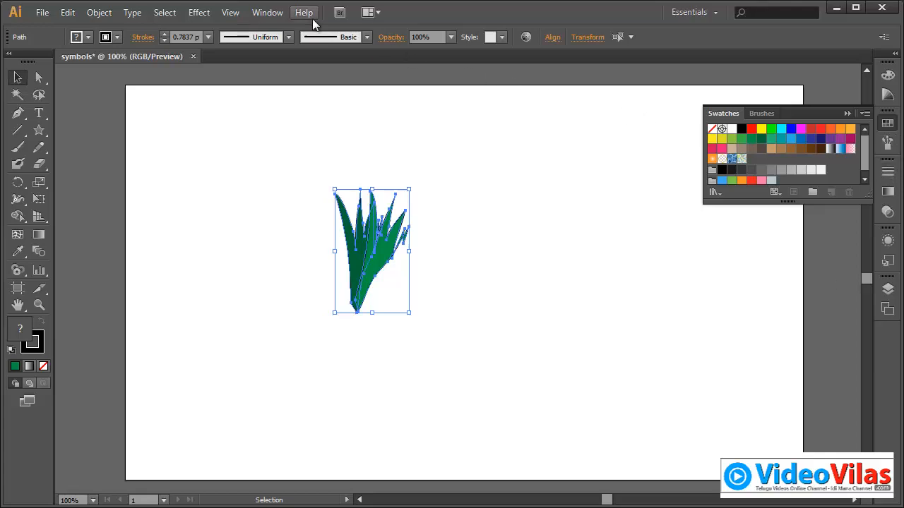
pyautogui.click(263, 12)
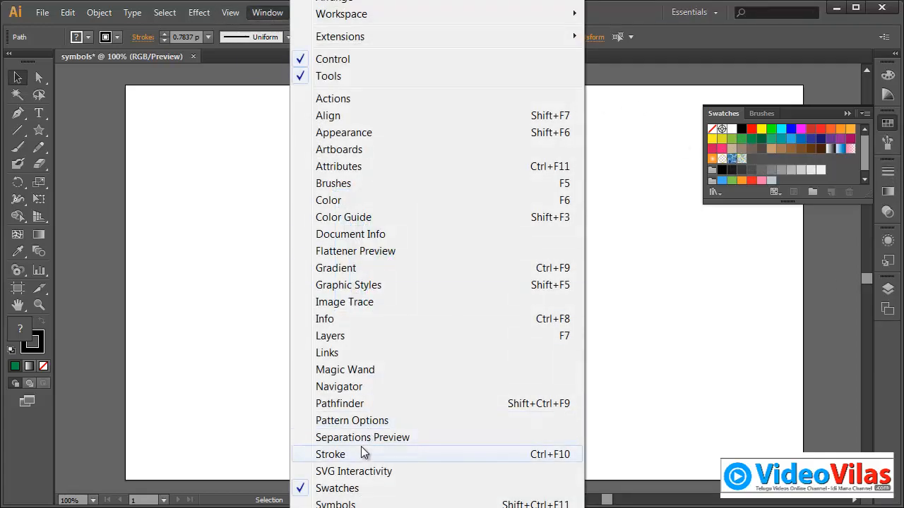
pyautogui.click(362, 504)
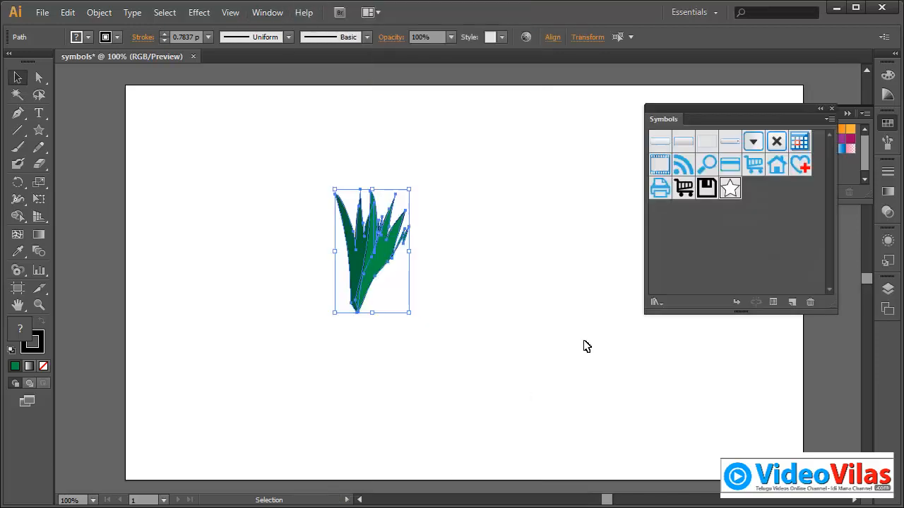
pyautogui.moveTo(299, 159); pyautogui.dragTo(414, 313)
pyautogui.click(414, 315)
pyautogui.moveTo(389, 257); pyautogui.dragTo(714, 264)
pyautogui.click(436, 329)
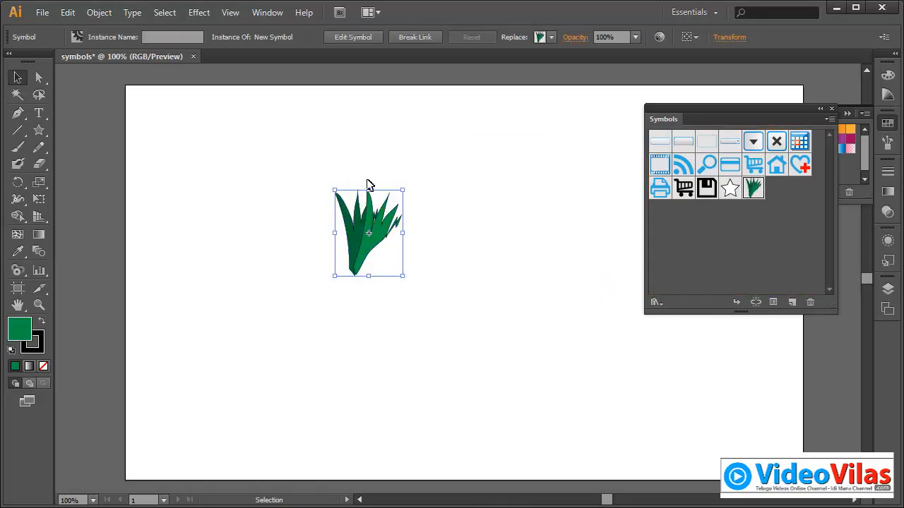
# Step: Delete the grass instance from the artboard and spray a wide patch of the new grass symbol across the lower middle
pyautogui.press('Delete')
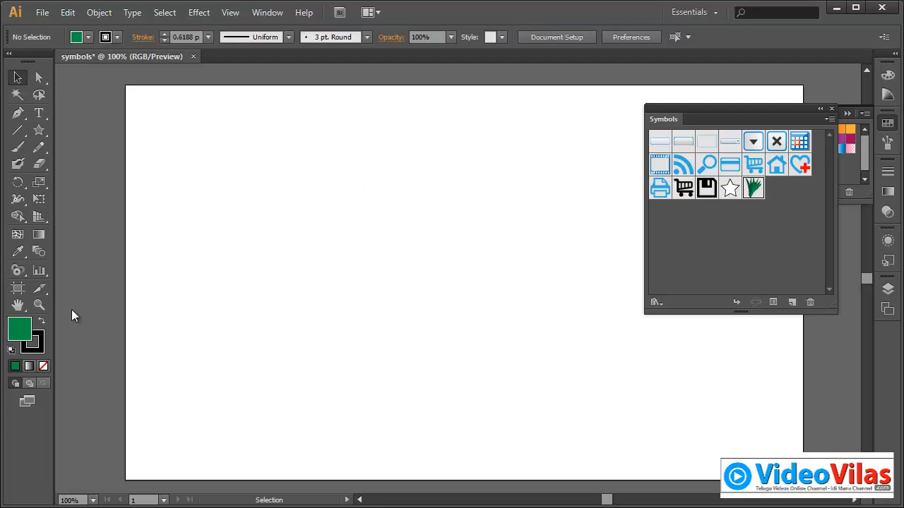
pyautogui.click(19, 272)
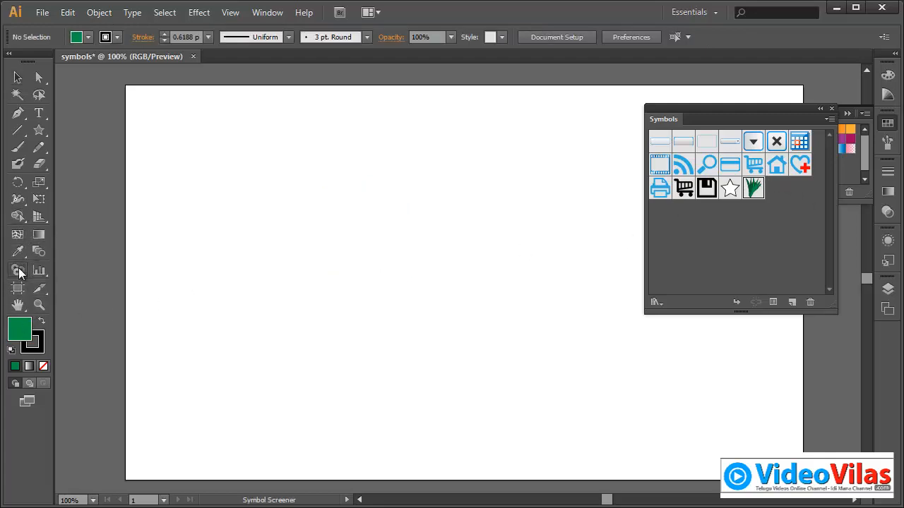
pyautogui.moveTo(18, 273); pyautogui.dragTo(71, 268)
pyautogui.moveTo(332, 323)
pyautogui.mouseDown()
pyautogui.moveTo(481, 325)
pyautogui.moveTo(374, 325)
pyautogui.moveTo(497, 315)
pyautogui.moveTo(310, 332)
pyautogui.moveTo(463, 326)
pyautogui.moveTo(512, 321)
pyautogui.mouseUp()
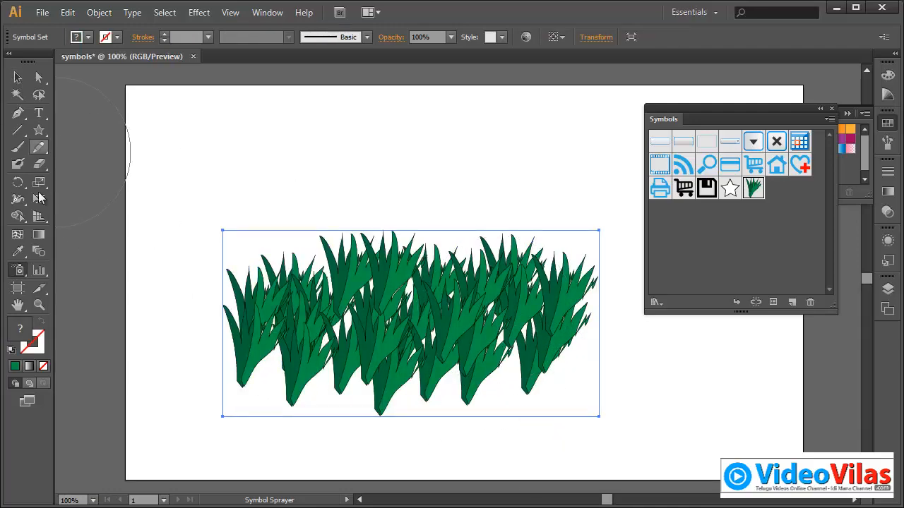
# Step: Rearrange the sprayed grass into a more even, wider band with the Symbol Shifter, then deselect the set
pyautogui.moveTo(19, 272); pyautogui.dragTo(63, 288)
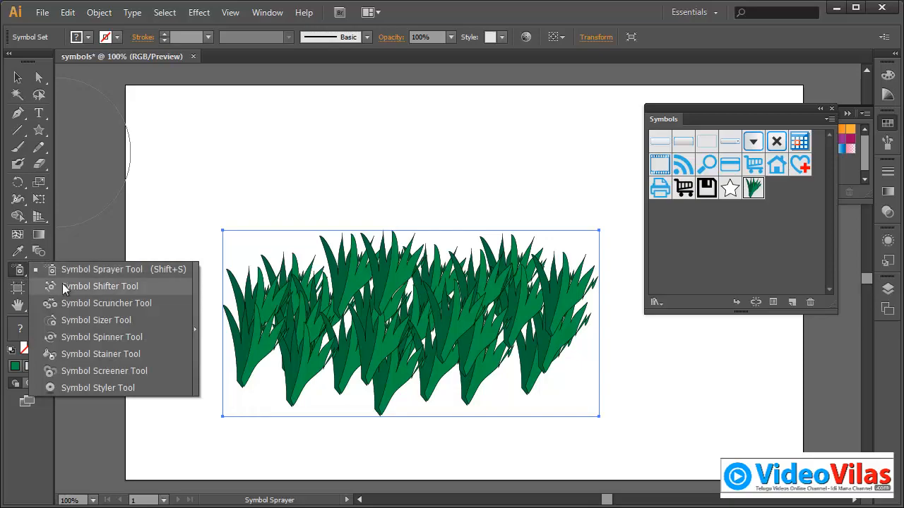
pyautogui.click(64, 287)
pyautogui.moveTo(289, 243)
pyautogui.mouseDown()
pyautogui.moveTo(293, 282)
pyautogui.moveTo(394, 224)
pyautogui.moveTo(399, 233)
pyautogui.moveTo(449, 243)
pyautogui.moveTo(554, 238)
pyautogui.moveTo(555, 270)
pyautogui.moveTo(339, 236)
pyautogui.moveTo(344, 366)
pyautogui.moveTo(358, 359)
pyautogui.moveTo(361, 388)
pyautogui.moveTo(384, 368)
pyautogui.moveTo(420, 362)
pyautogui.moveTo(486, 369)
pyautogui.moveTo(545, 361)
pyautogui.moveTo(431, 402)
pyautogui.moveTo(322, 389)
pyautogui.moveTo(284, 365)
pyautogui.moveTo(264, 389)
pyautogui.moveTo(247, 377)
pyautogui.moveTo(371, 259)
pyautogui.moveTo(372, 248)
pyautogui.moveTo(432, 217)
pyautogui.moveTo(483, 255)
pyautogui.moveTo(505, 228)
pyautogui.moveTo(557, 255)
pyautogui.moveTo(516, 216)
pyautogui.moveTo(467, 230)
pyautogui.moveTo(264, 248)
pyautogui.mouseUp()
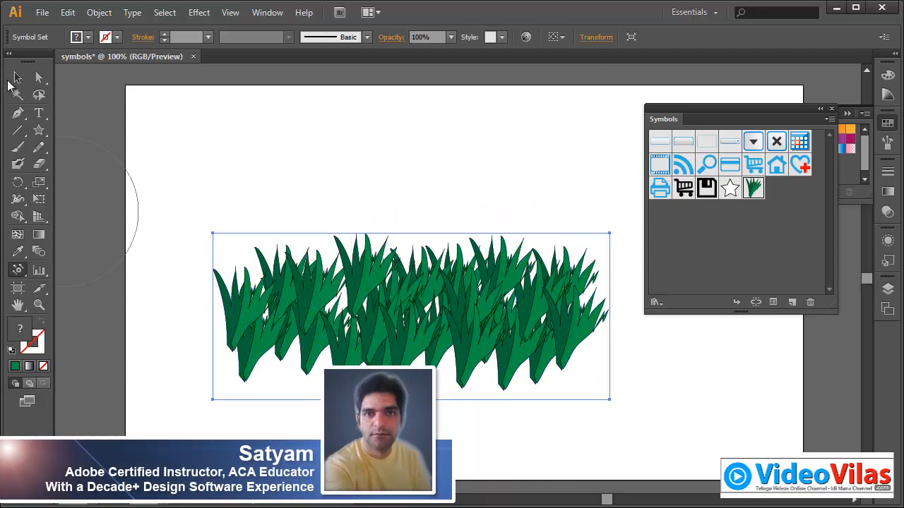
pyautogui.click(17, 78)
pyautogui.click(157, 159)
# Step: Sketch a wide, wavy-topped ground shape over the base of the grass with the Pencil tool and fill it with dark green
pyautogui.click(40, 147)
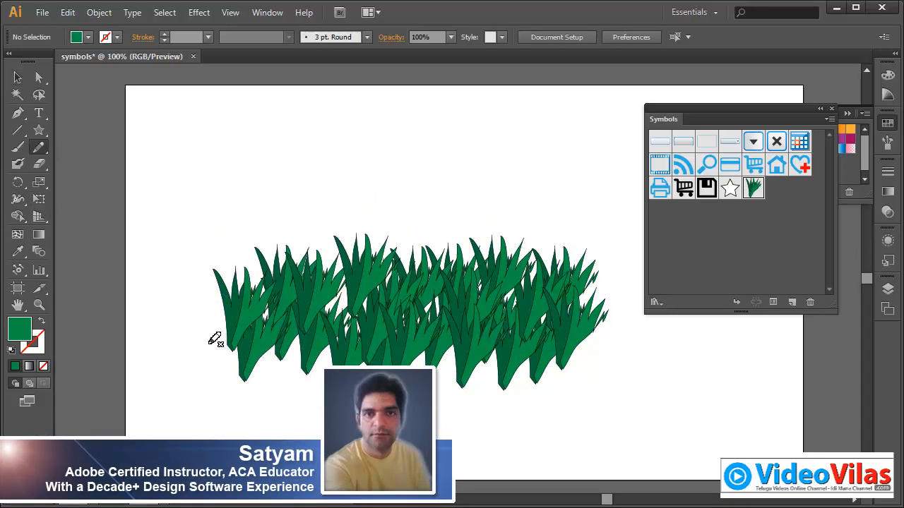
pyautogui.moveTo(232, 335)
pyautogui.mouseDown()
pyautogui.moveTo(277, 357)
pyautogui.moveTo(381, 351)
pyautogui.mouseUp()
pyautogui.moveTo(277, 407); pyautogui.dragTo(140, 402)
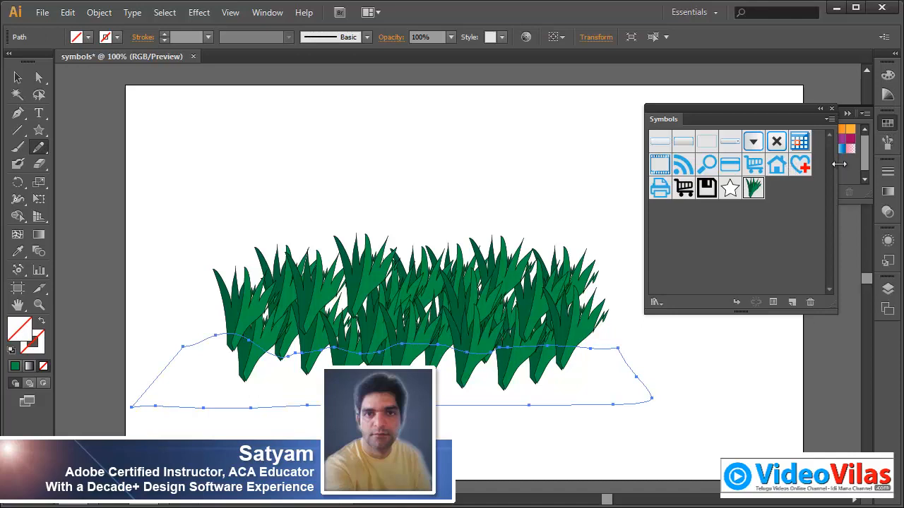
pyautogui.click(888, 125)
pyautogui.click(888, 124)
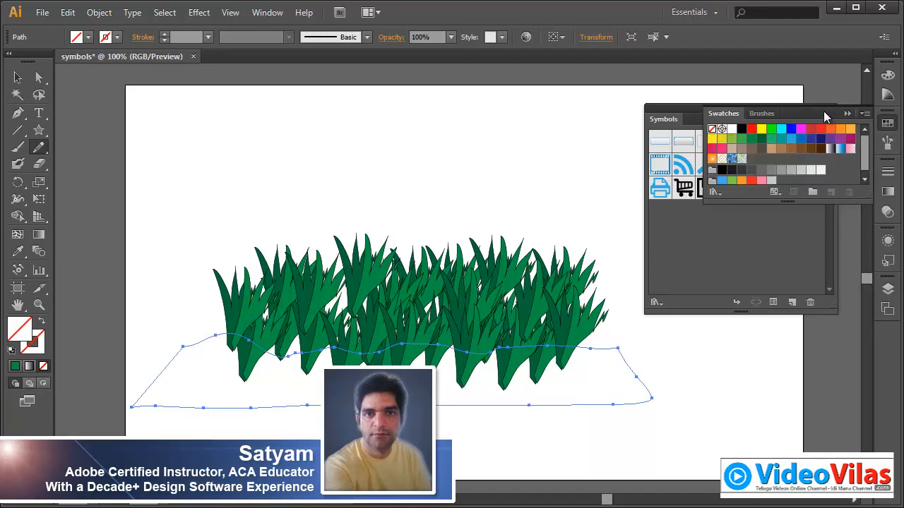
pyautogui.click(762, 141)
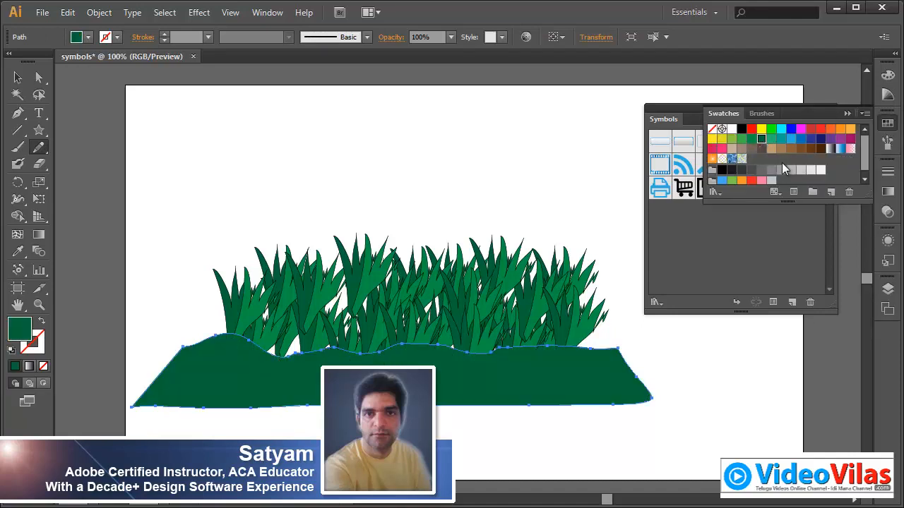
pyautogui.click(847, 113)
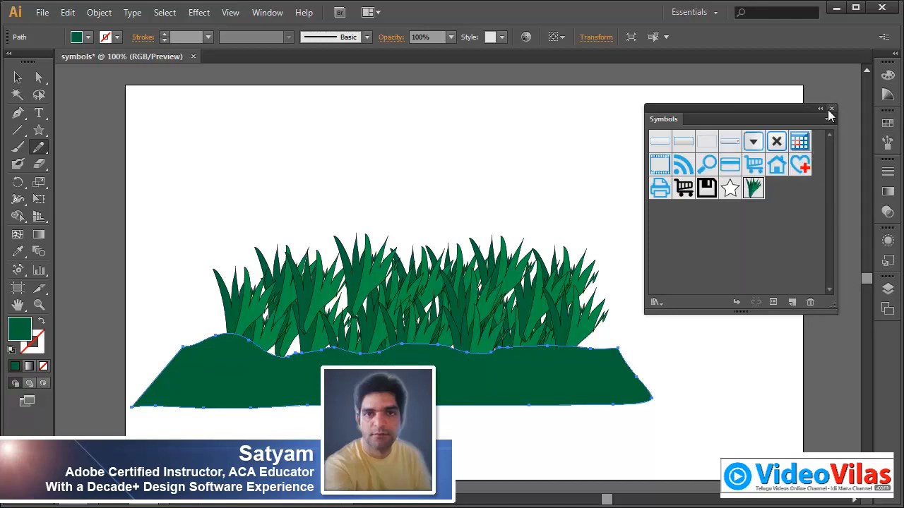
# Step: Close the symbols list and move the grass set slightly down and to the left behind the ground shape
pyautogui.click(831, 109)
pyautogui.click(17, 77)
pyautogui.click(419, 200)
pyautogui.moveTo(165, 149); pyautogui.dragTo(441, 298)
pyautogui.click(546, 149)
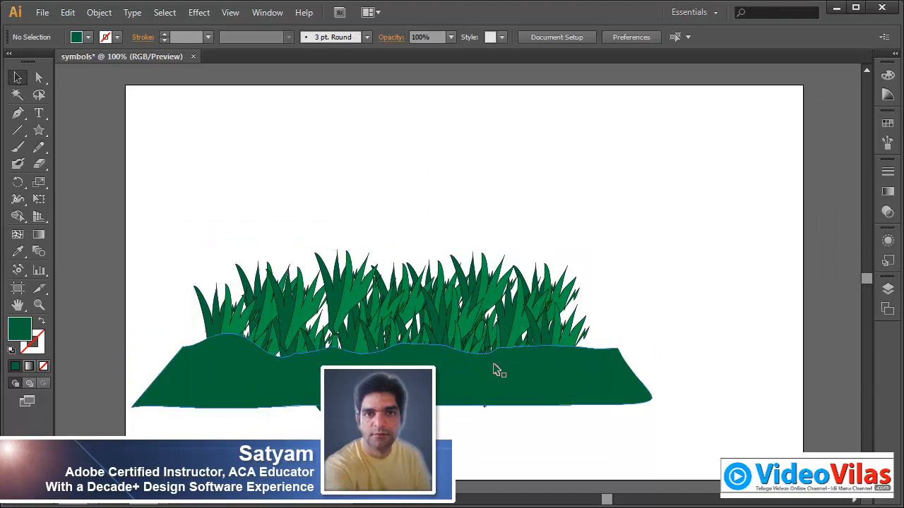
# Step: Nudge the ground shape slightly down and to the right to cover the tuft bases, then deselect everything
pyautogui.moveTo(494, 370); pyautogui.dragTo(499, 379)
pyautogui.click(629, 161)
pyautogui.moveTo(286, 157); pyautogui.dragTo(542, 417)
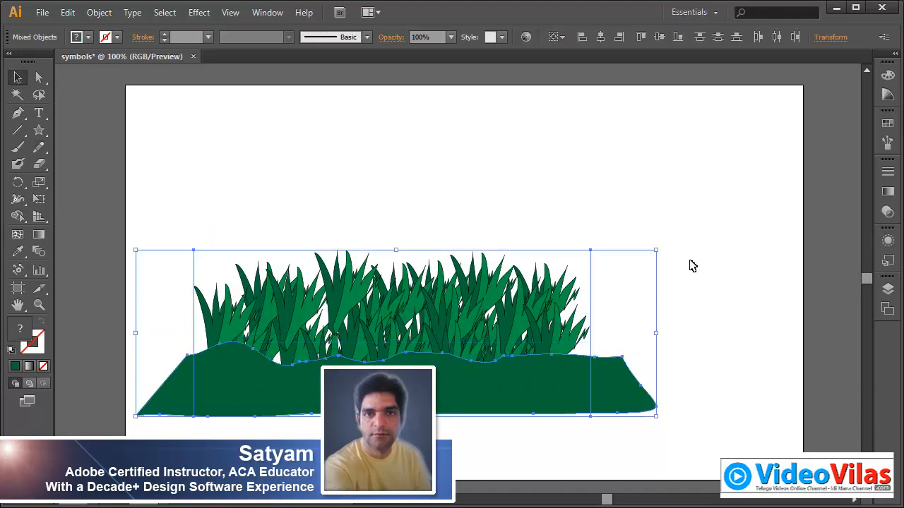
pyautogui.click(691, 261)
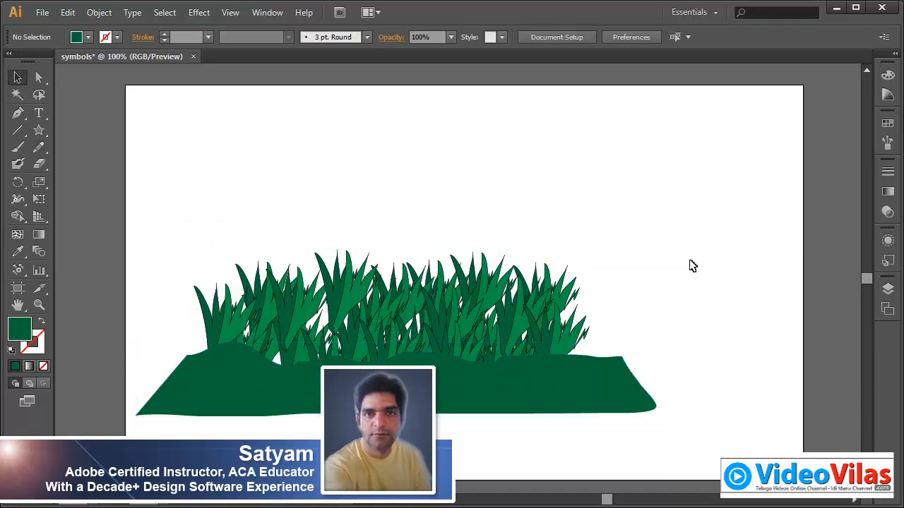